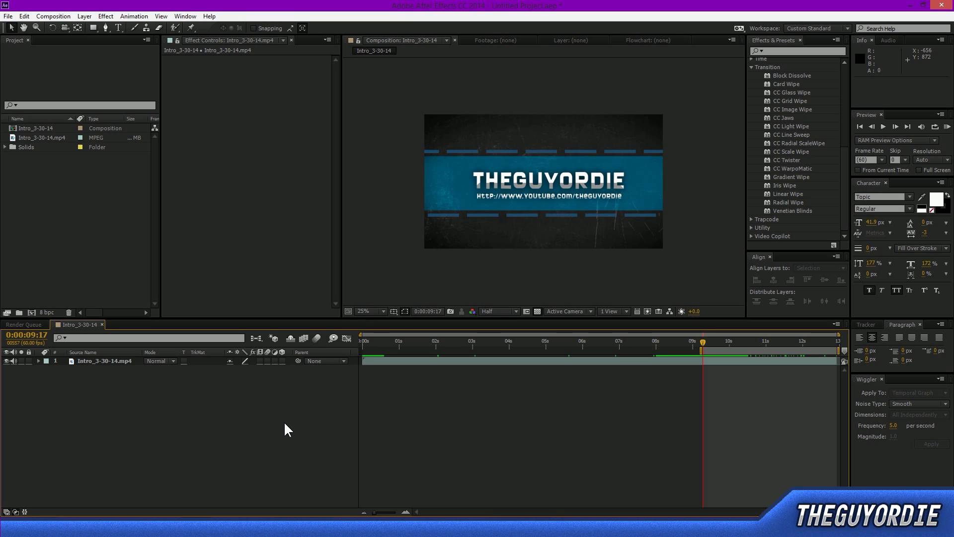
pyautogui.moveTo(743, 399); pyautogui.dragTo(666, 385)
pyautogui.moveTo(696, 95); pyautogui.dragTo(379, 265)
pyautogui.click(408, 280)
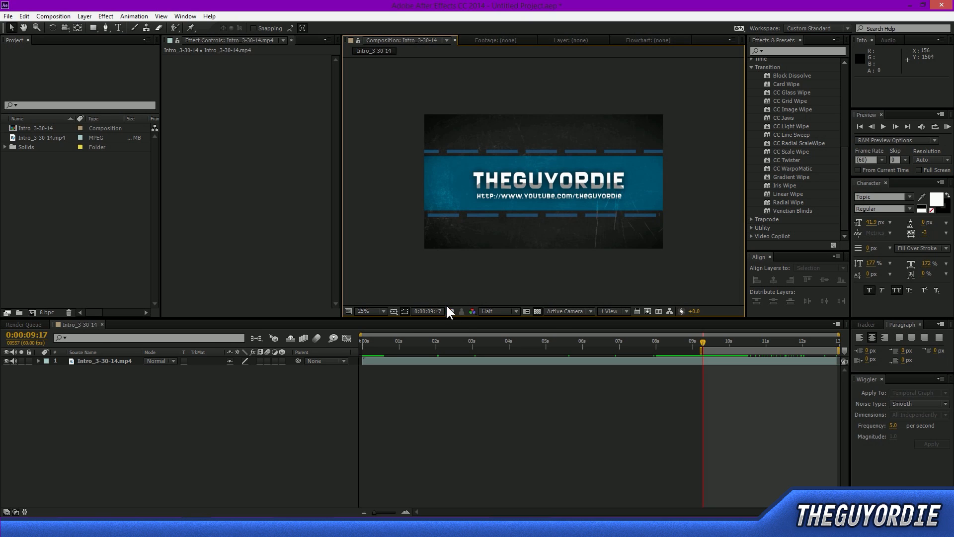
pyautogui.moveTo(442, 249); pyautogui.dragTo(706, 79)
pyautogui.click(706, 113)
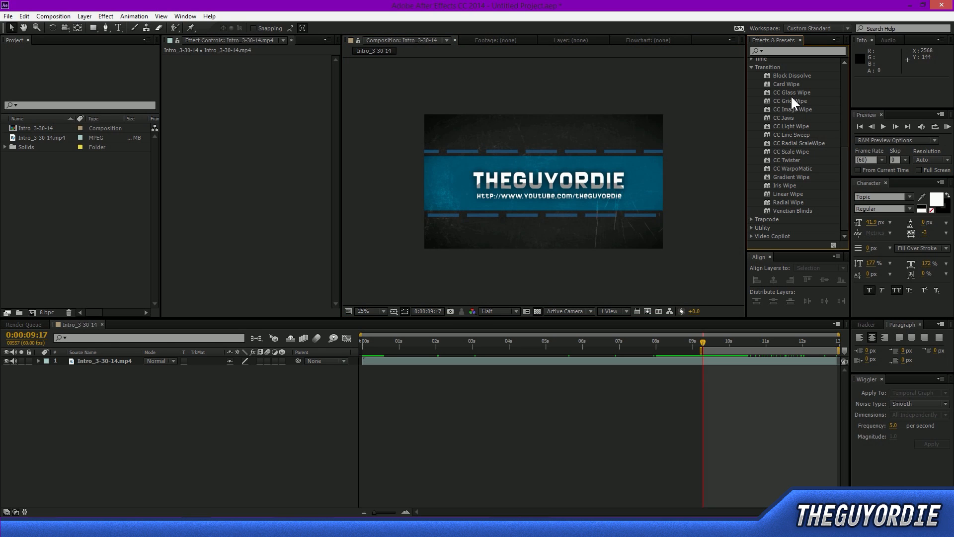
# Step: Apply the CC Jaws transition effect to the Intro_3-30-14.mp4 layer and delete the effect again
pyautogui.click(769, 143)
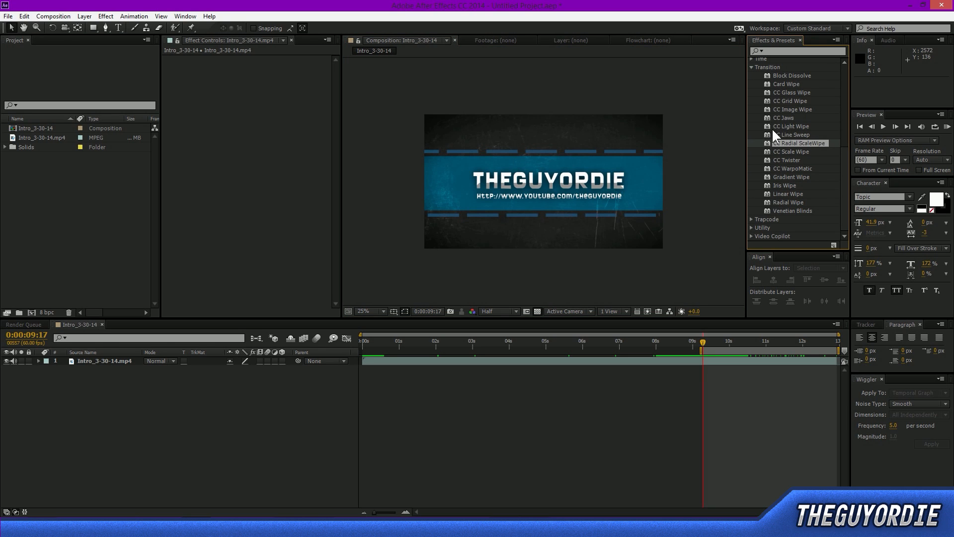
pyautogui.click(777, 109)
pyautogui.moveTo(780, 118); pyautogui.dragTo(727, 361)
pyautogui.moveTo(267, 67); pyautogui.dragTo(287, 94)
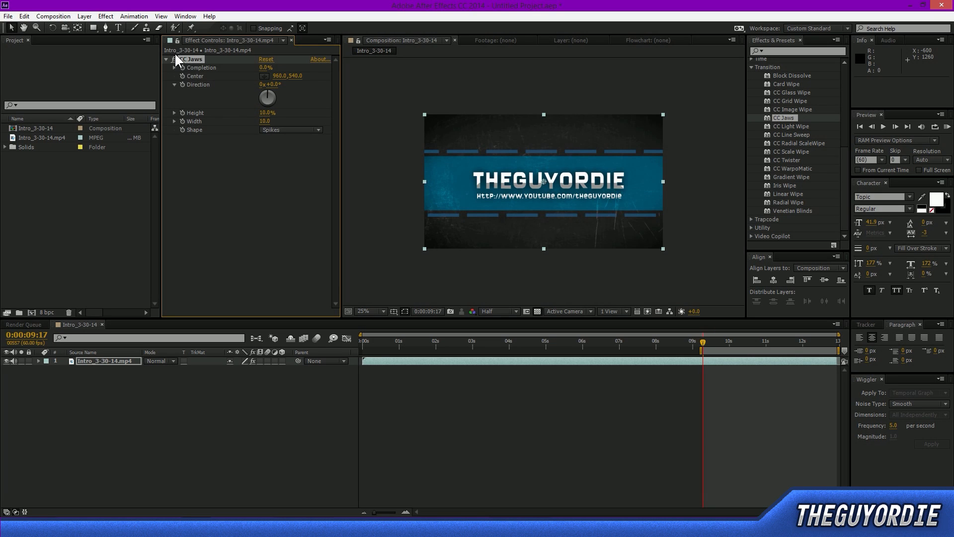
pyautogui.press('Delete')
pyautogui.click(750, 416)
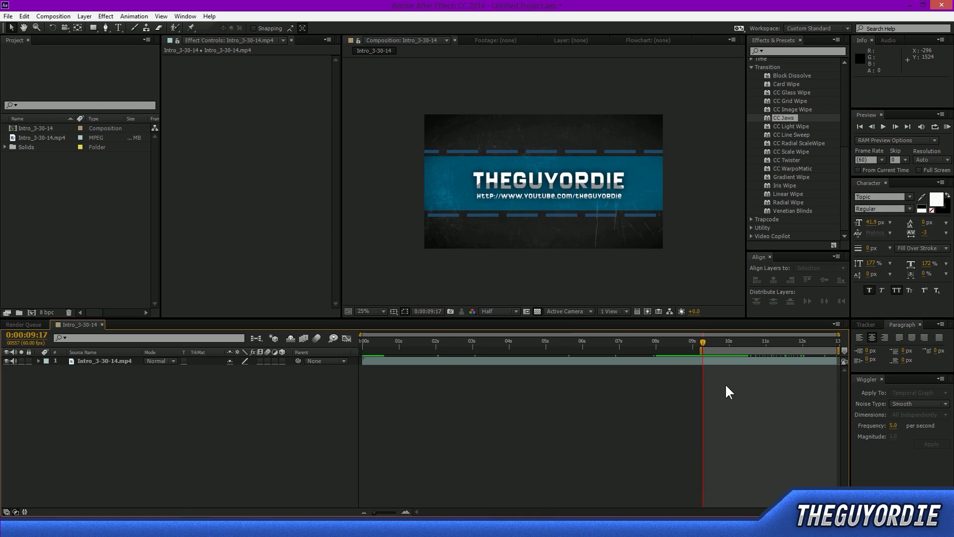
# Step: Create a new 1920 x 1080 composition at 60 fps named Transition
pyautogui.click(727, 362)
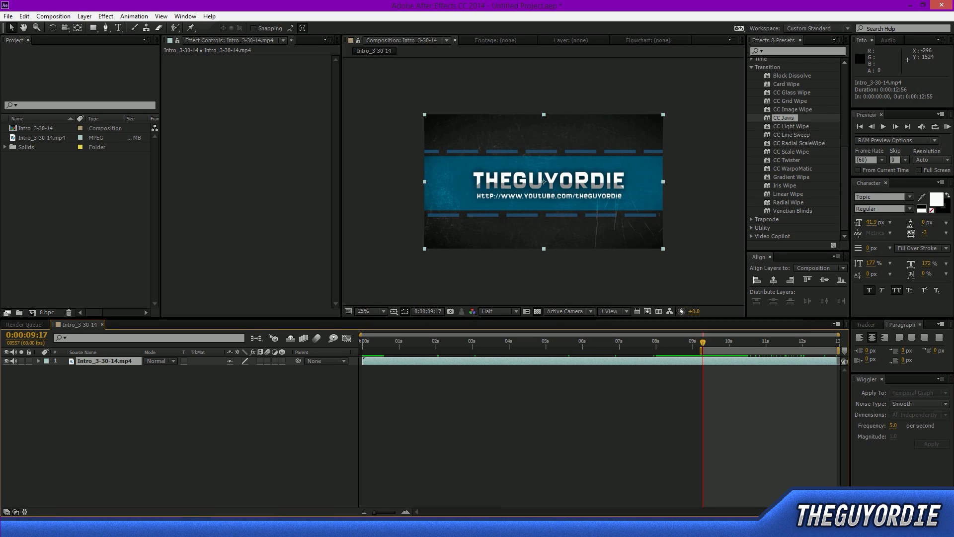
pyautogui.click(32, 313)
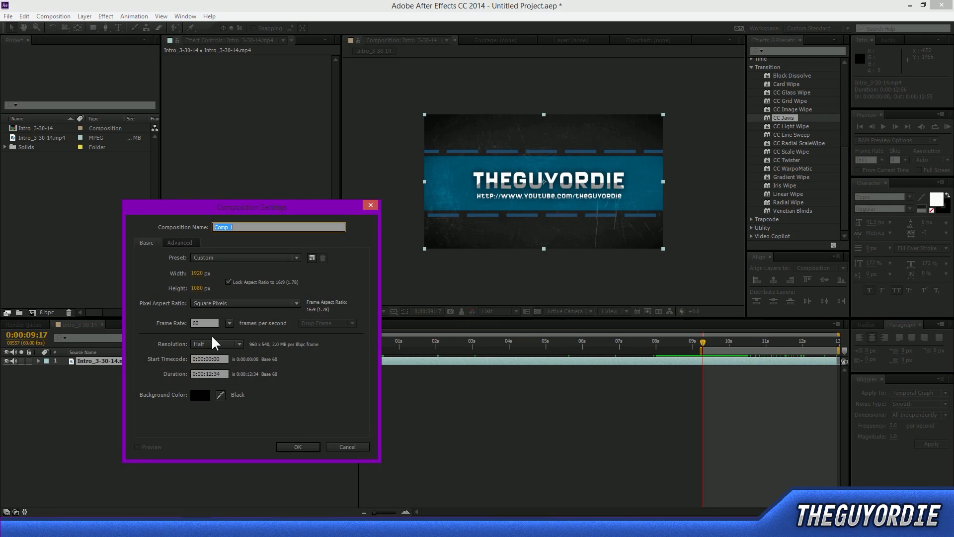
pyautogui.write('Transition')
pyautogui.click(293, 446)
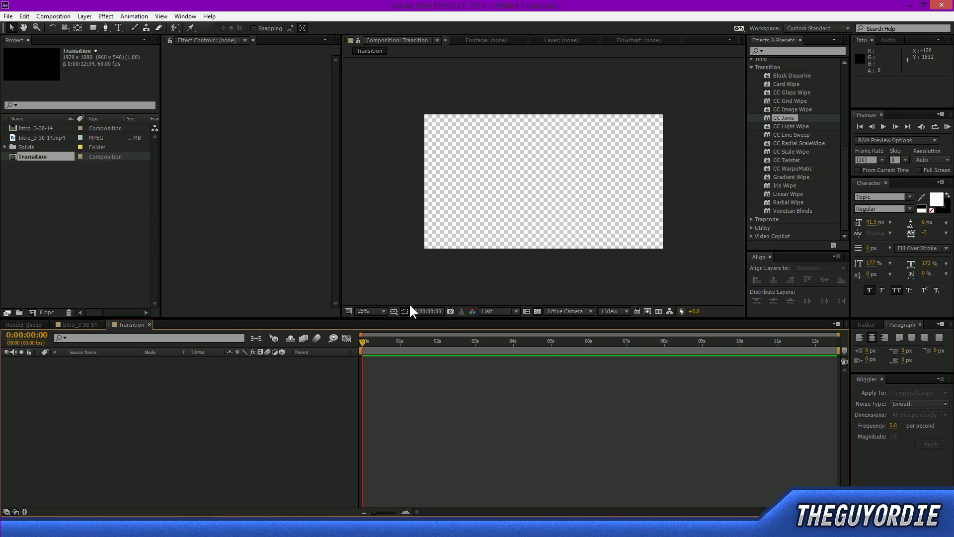
# Step: Turn off the transparency grid so the Transition composition is viewed against its black background
pyautogui.moveTo(389, 85); pyautogui.dragTo(702, 279)
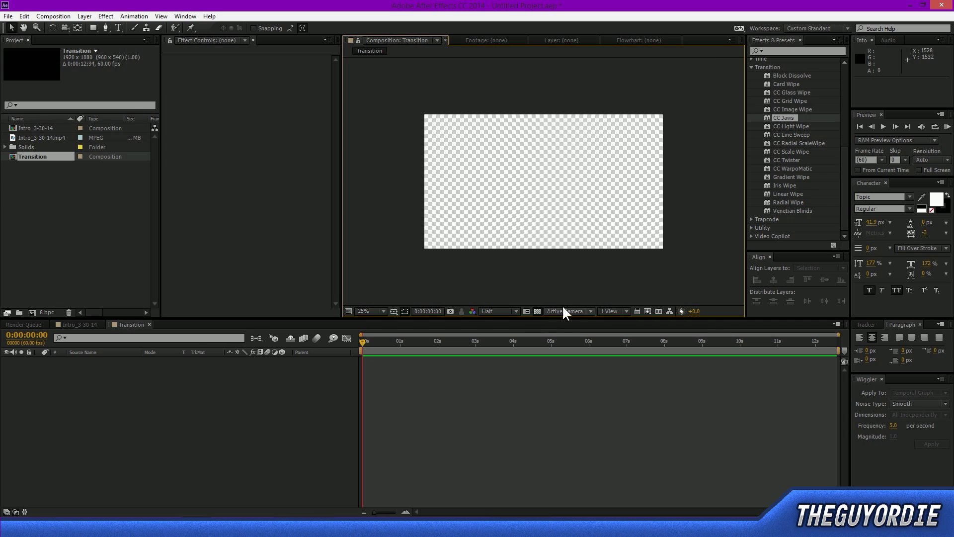
pyautogui.click(538, 310)
pyautogui.click(538, 310)
pyautogui.click(538, 310)
pyautogui.click(538, 310)
pyautogui.click(538, 310)
pyautogui.moveTo(657, 98); pyautogui.dragTo(409, 277)
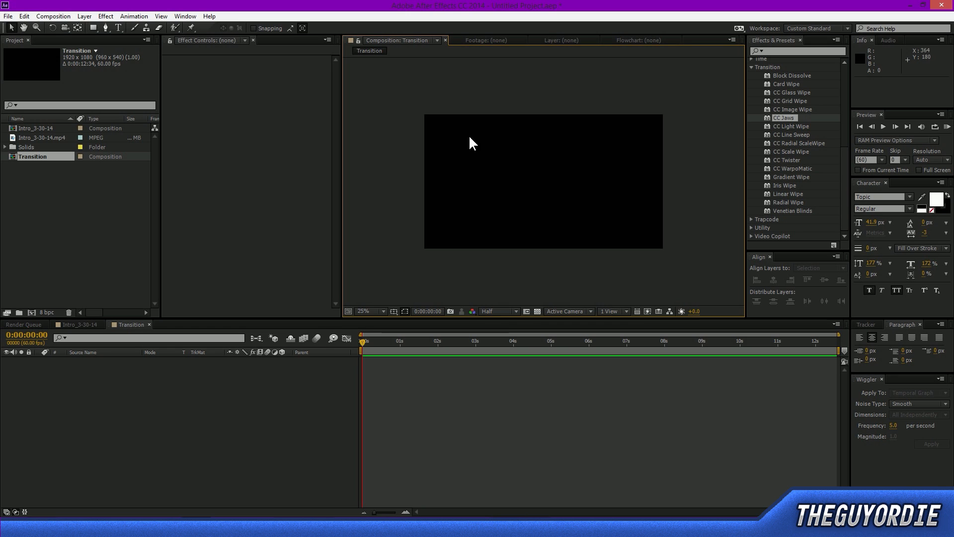
pyautogui.moveTo(384, 169); pyautogui.dragTo(694, 139)
pyautogui.moveTo(439, 125); pyautogui.dragTo(521, 175)
# Step: Add a white (FFFFFF) solid of 1920 x 1080 px to the Transition composition
pyautogui.hotkey('ctrl', 'y')
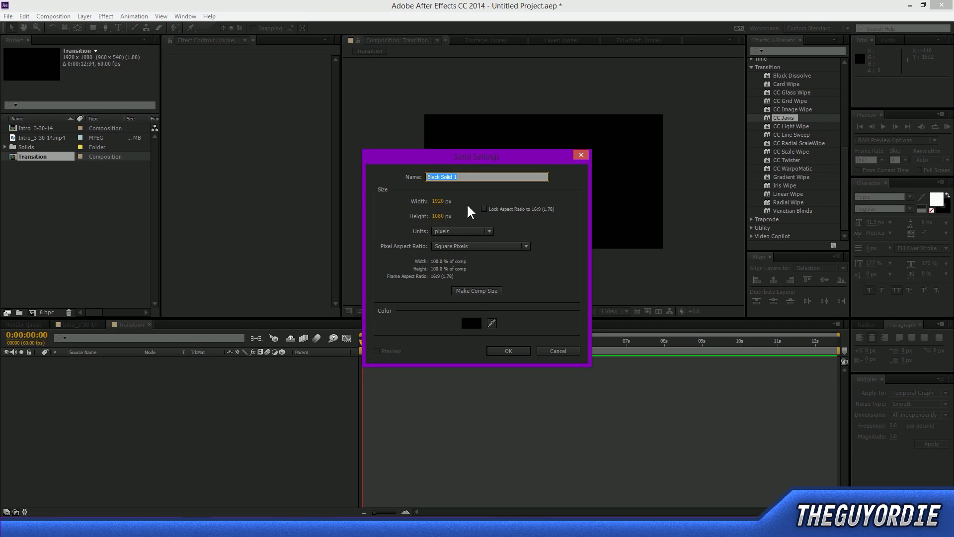
pyautogui.click(471, 323)
pyautogui.moveTo(454, 309); pyautogui.dragTo(319, 165)
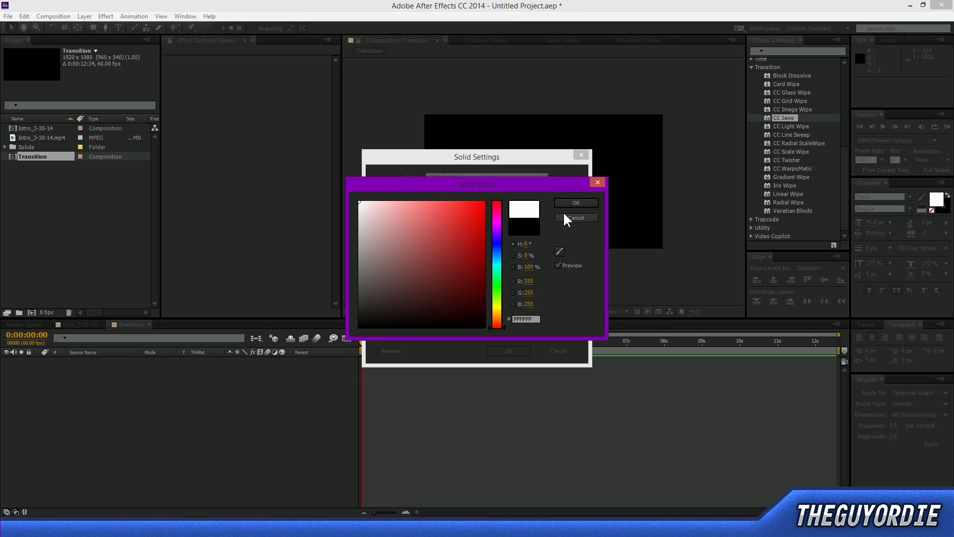
pyautogui.press('Return')
pyautogui.click(508, 351)
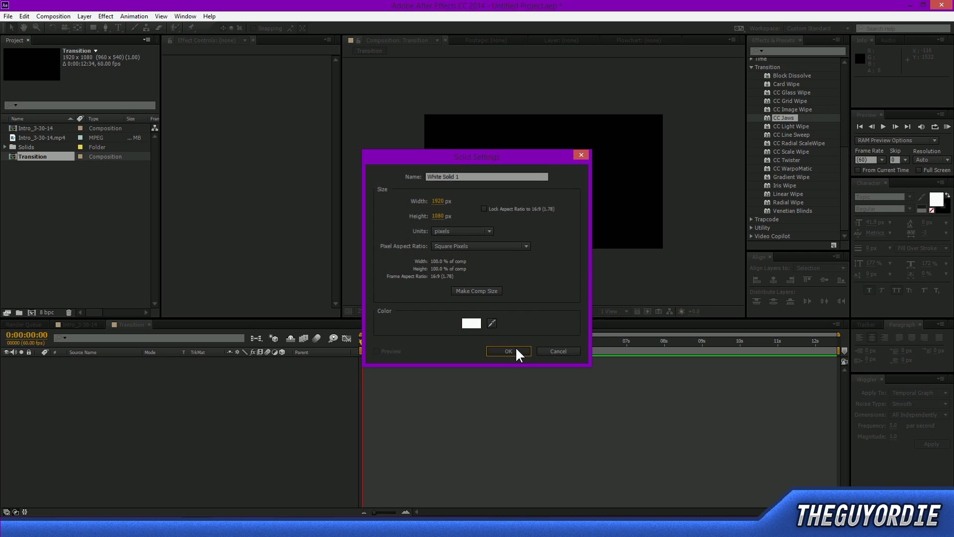
# Step: Scale the white solid down to a small, nearly square rectangle and place it at about (812, 512)
pyautogui.moveTo(663, 114); pyautogui.dragTo(580, 149)
pyautogui.moveTo(545, 183); pyautogui.dragTo(530, 152)
pyautogui.moveTo(494, 191); pyautogui.dragTo(531, 189)
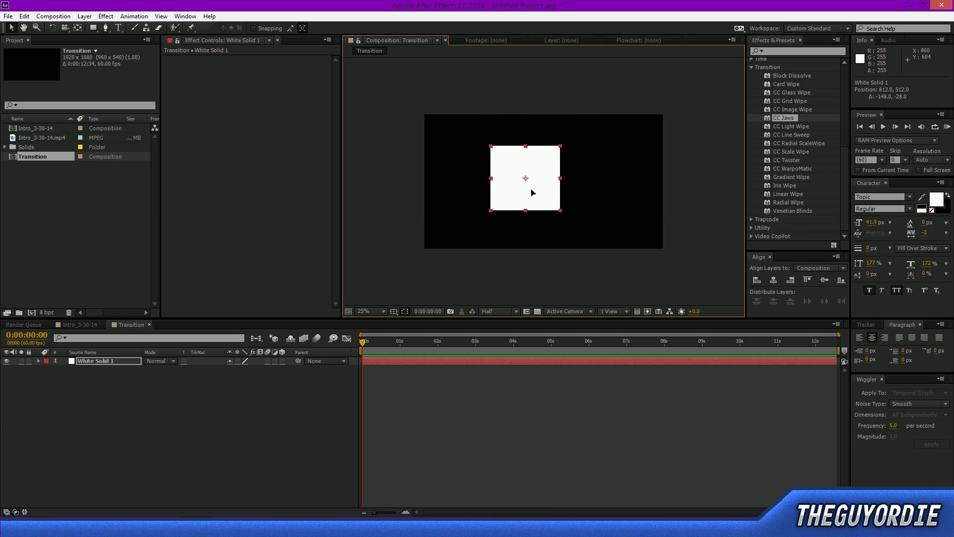
pyautogui.click(529, 252)
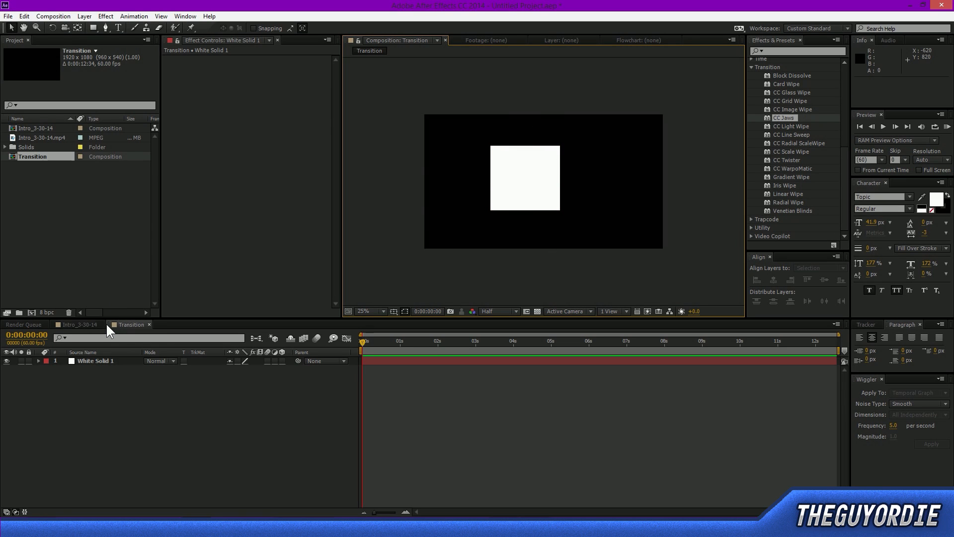
# Step: Add the Transition composition to the Intro_3-30-14 timeline above the video layer, starting at 0:00:00:54
pyautogui.click(85, 324)
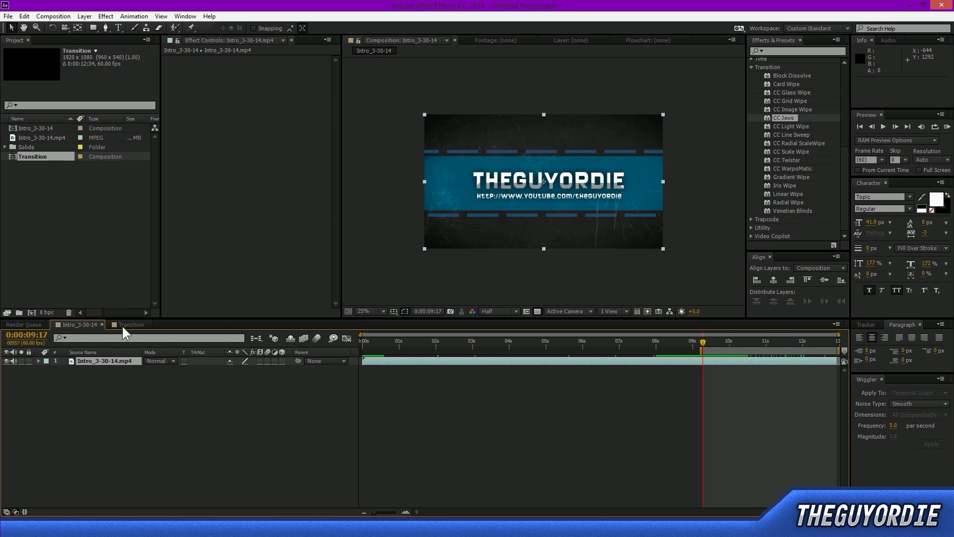
pyautogui.moveTo(41, 155); pyautogui.dragTo(162, 358)
pyautogui.moveTo(709, 360); pyautogui.dragTo(743, 359)
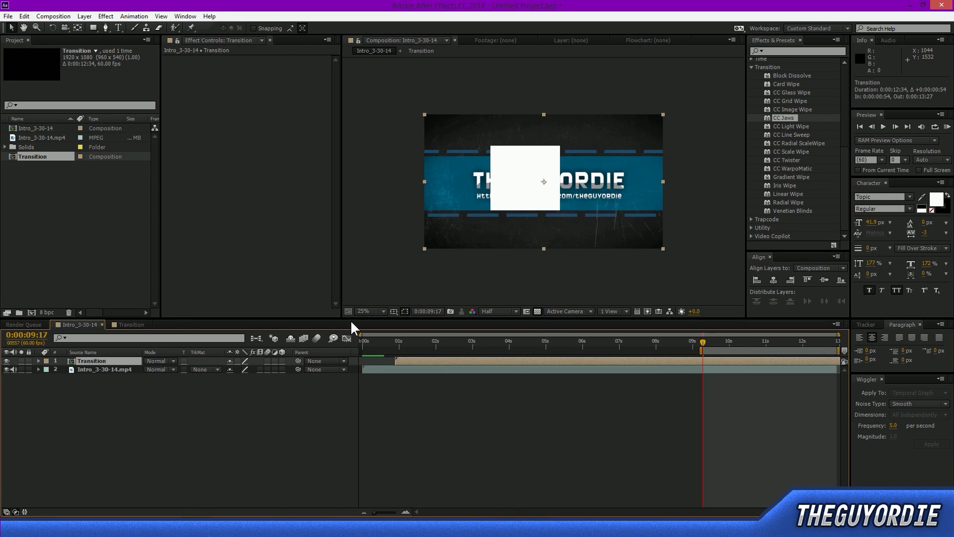
# Step: Set the intro video's track matte to Luma Matte "Transition", and switch it to Luma Inverted Matte "Transition"
pyautogui.click(205, 370)
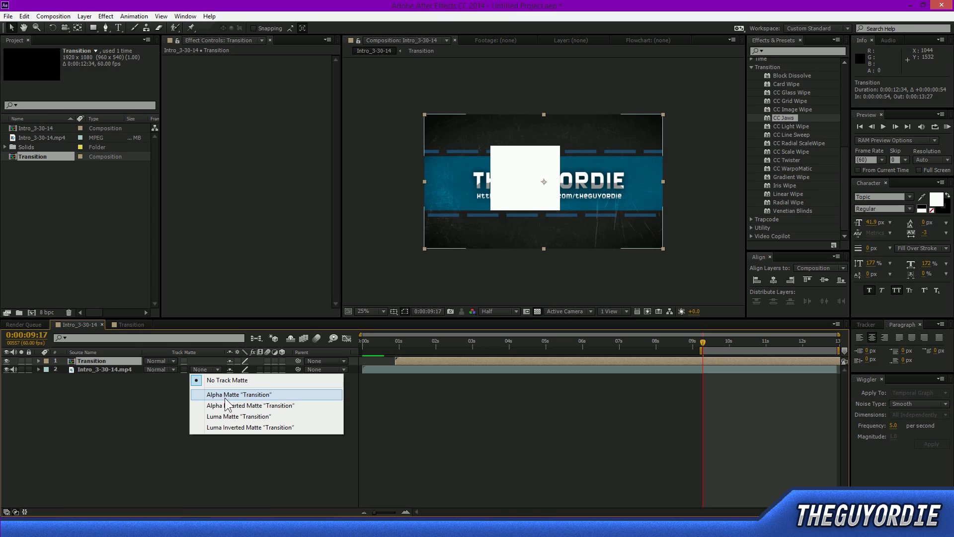
pyautogui.click(238, 417)
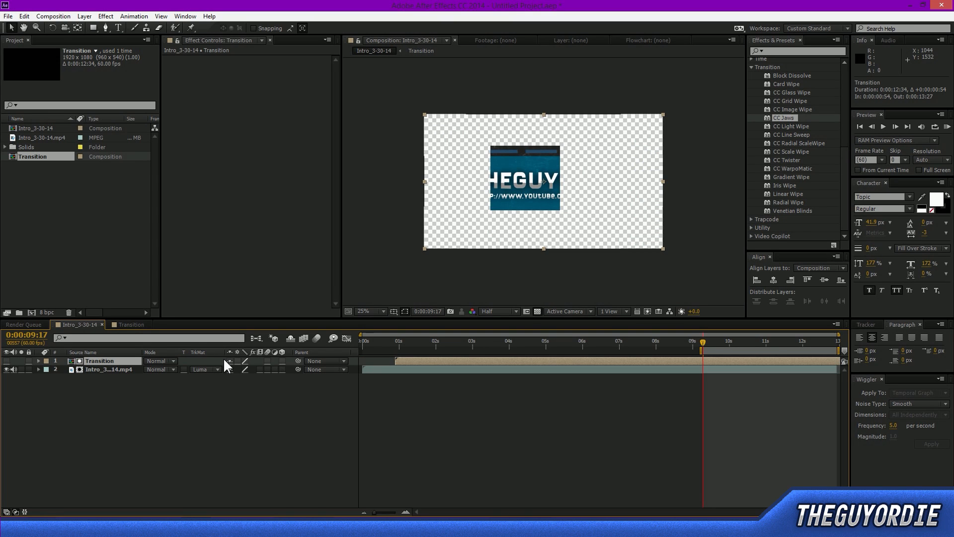
pyautogui.click(219, 370)
pyautogui.click(239, 428)
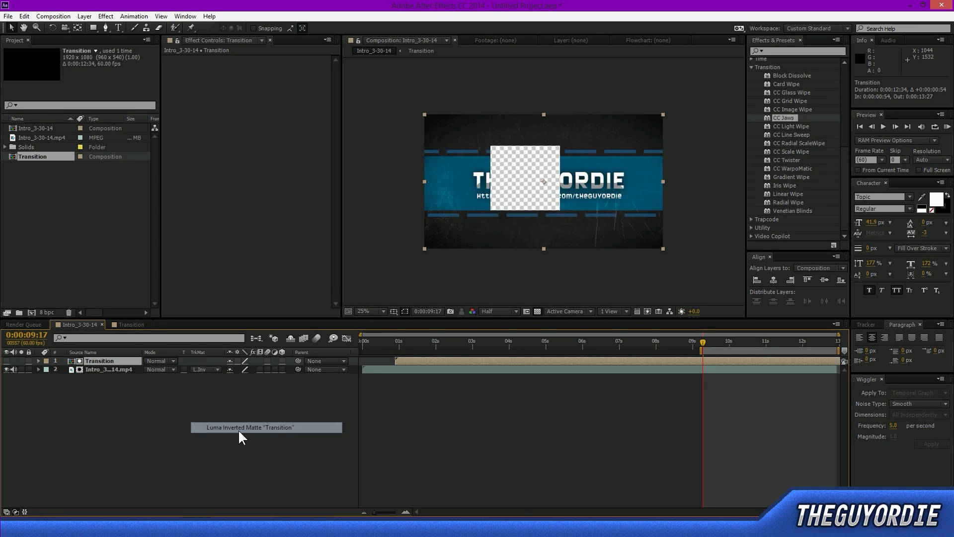
pyautogui.click(534, 251)
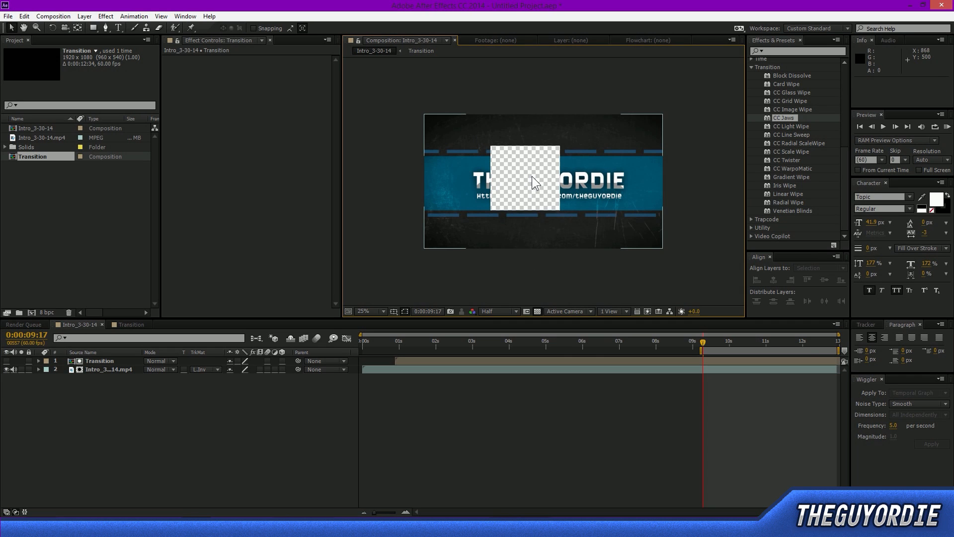
# Step: Examine the matte's cut-out area in the intro composition with the transparency grid shown and hidden
pyautogui.scroll(4, 512, 182)
pyautogui.scroll(-2, 515, 184)
pyautogui.scroll(2, 511, 177)
pyautogui.scroll(-4, 512, 177)
pyautogui.scroll(2, 512, 177)
pyautogui.scroll(-2, 517, 194)
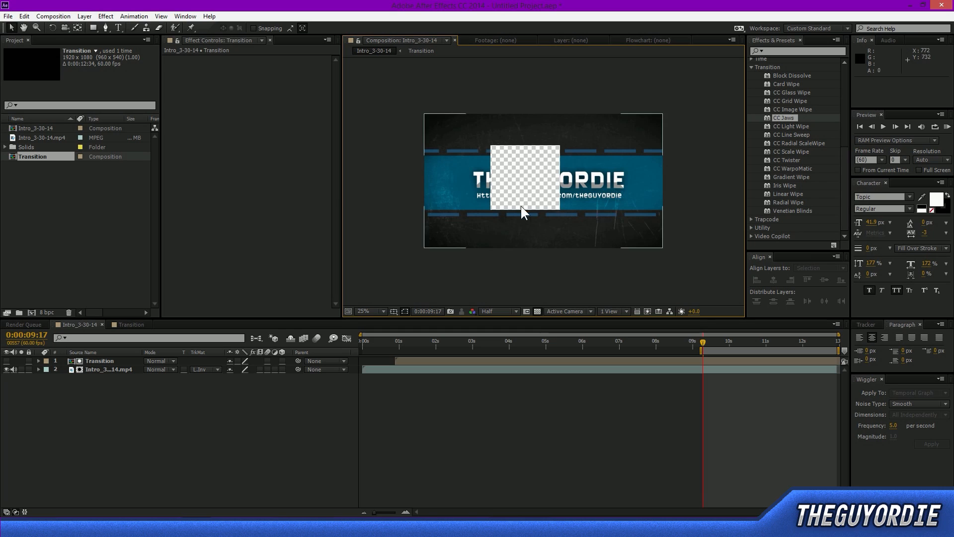
pyautogui.click(537, 311)
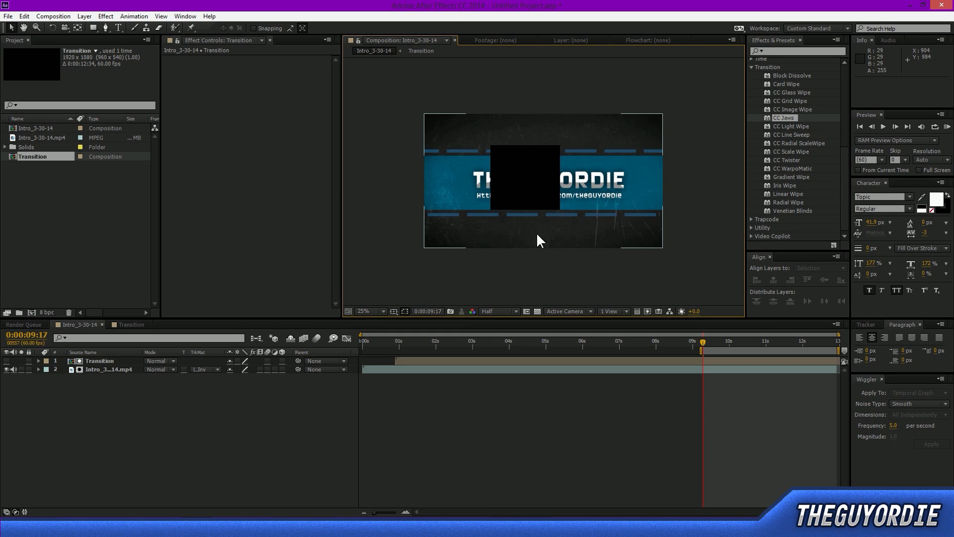
pyautogui.click(537, 311)
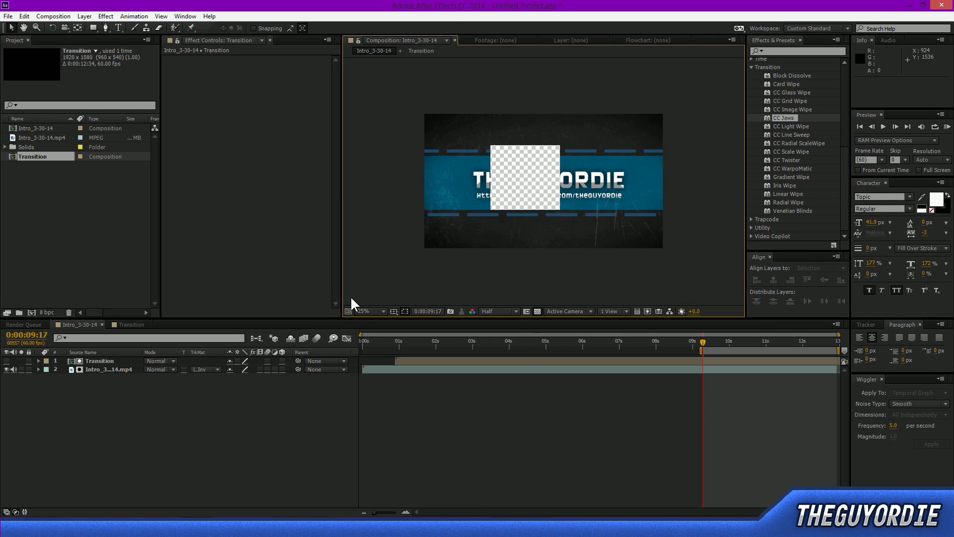
pyautogui.click(535, 311)
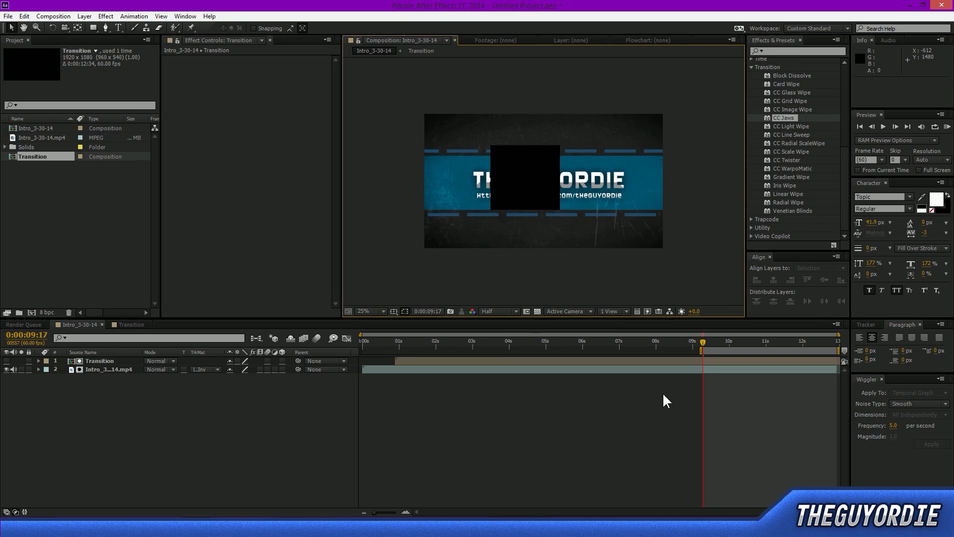
pyautogui.hotkey('ctrl', 'y')
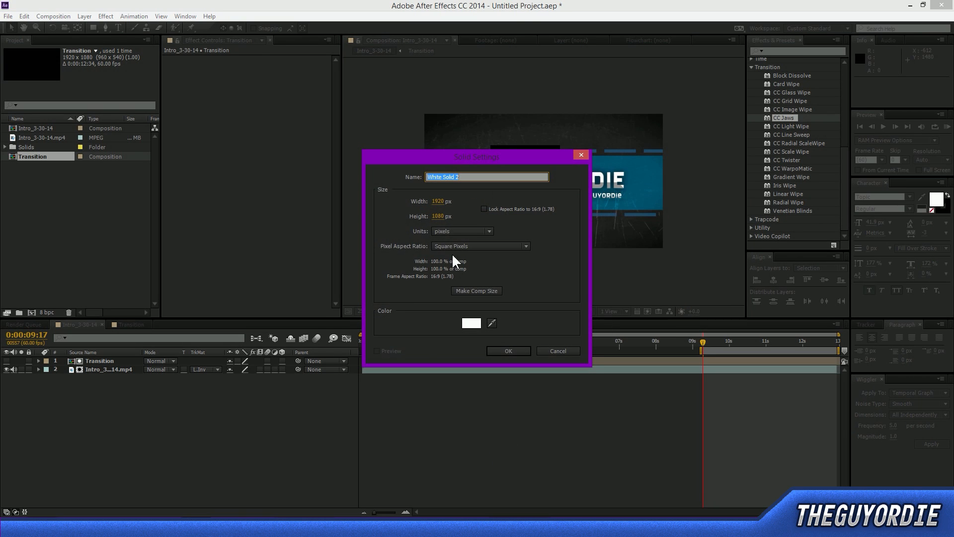
pyautogui.click(558, 351)
pyautogui.press('t')
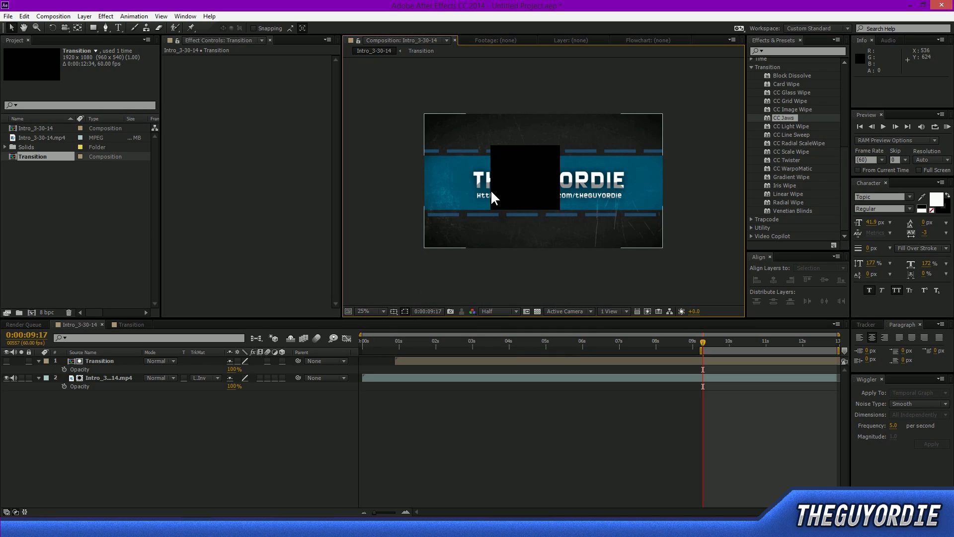
# Step: Add the text "This is not your intro!" over the cut-out and move its layer beneath the intro video
pyautogui.click(117, 26)
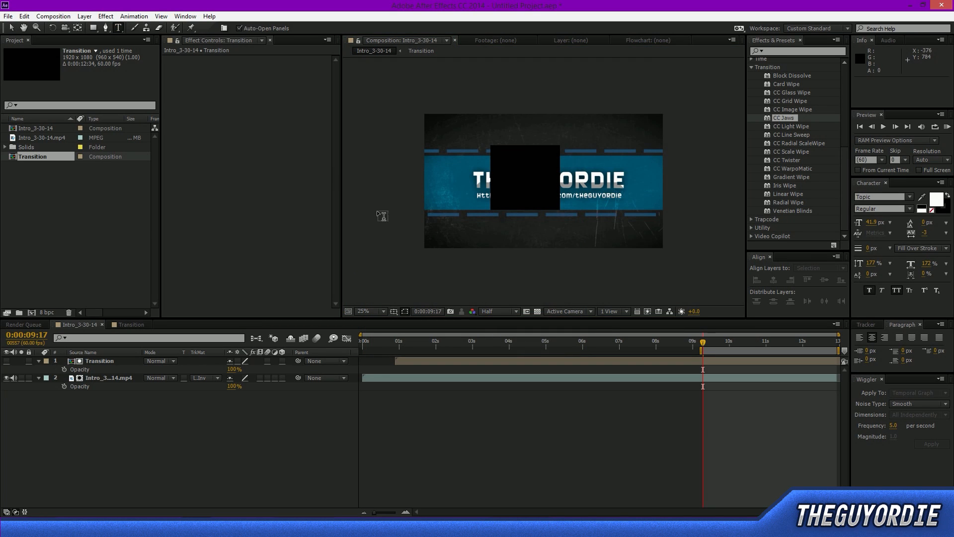
pyautogui.click(377, 209)
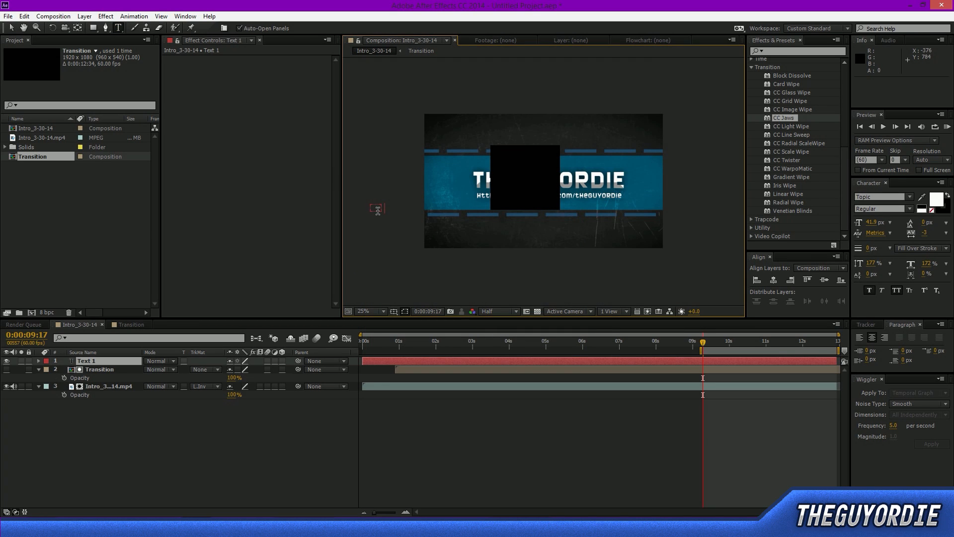
pyautogui.write('yordi')
pyautogui.click(11, 27)
pyautogui.moveTo(383, 206); pyautogui.dragTo(574, 184)
pyautogui.moveTo(109, 364); pyautogui.dragTo(103, 401)
pyautogui.click(163, 481)
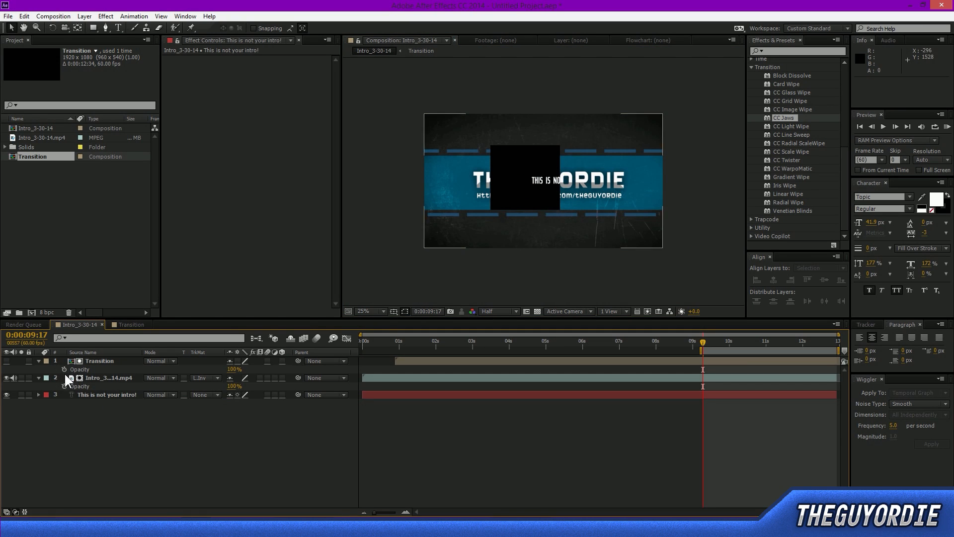
# Step: Reposition the Transition matte layer over the title with the transparency grid shown, and undo the last changes
pyautogui.click(97, 361)
pyautogui.moveTo(537, 217)
pyautogui.mouseDown()
pyautogui.moveTo(584, 207)
pyautogui.moveTo(540, 205)
pyautogui.moveTo(604, 183)
pyautogui.moveTo(523, 208)
pyautogui.moveTo(578, 235)
pyautogui.moveTo(529, 197)
pyautogui.moveTo(572, 237)
pyautogui.moveTo(546, 194)
pyautogui.moveTo(473, 243)
pyautogui.moveTo(537, 199)
pyautogui.moveTo(534, 219)
pyautogui.moveTo(469, 225)
pyautogui.moveTo(661, 222)
pyautogui.moveTo(527, 218)
pyautogui.moveTo(651, 221)
pyautogui.moveTo(537, 215)
pyautogui.moveTo(586, 223)
pyautogui.moveTo(540, 227)
pyautogui.moveTo(502, 182)
pyautogui.moveTo(580, 256)
pyautogui.moveTo(477, 224)
pyautogui.moveTo(550, 219)
pyautogui.mouseUp()
pyautogui.click(537, 311)
pyautogui.hotkey('ctrl', 'z')
pyautogui.hotkey('ctrl', 'z')
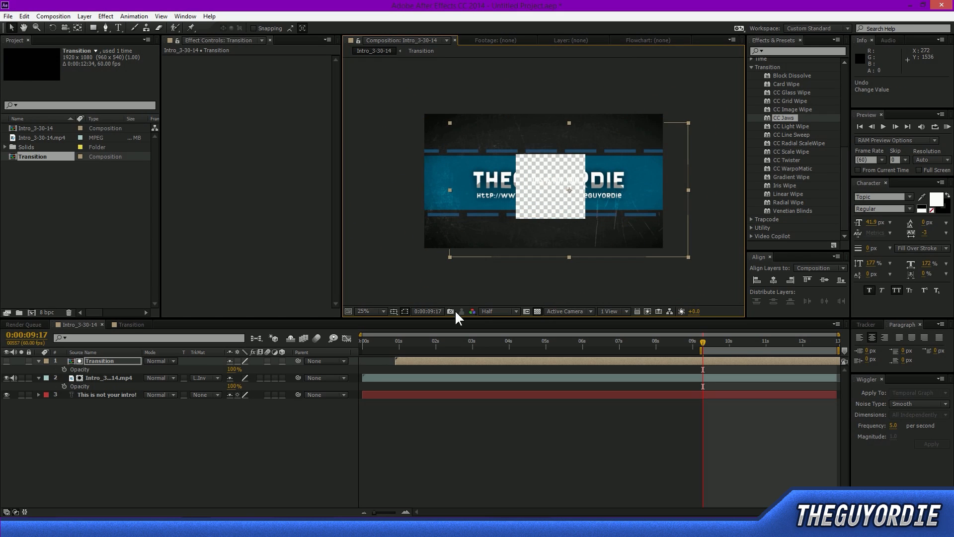
# Step: Delete the Transition matte layer and the "This is not your intro!" text layer from the intro composition
pyautogui.press('Delete')
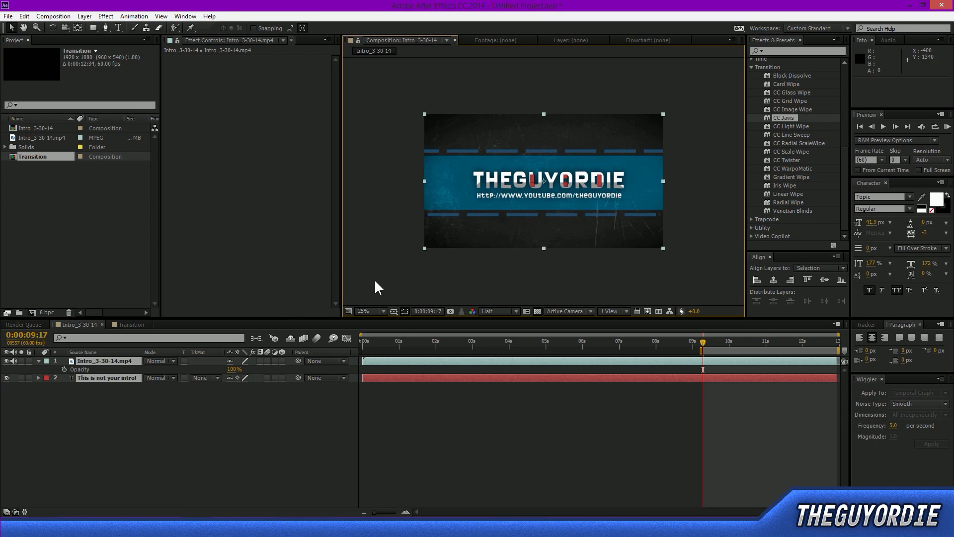
pyautogui.click(88, 377)
pyautogui.press('Delete')
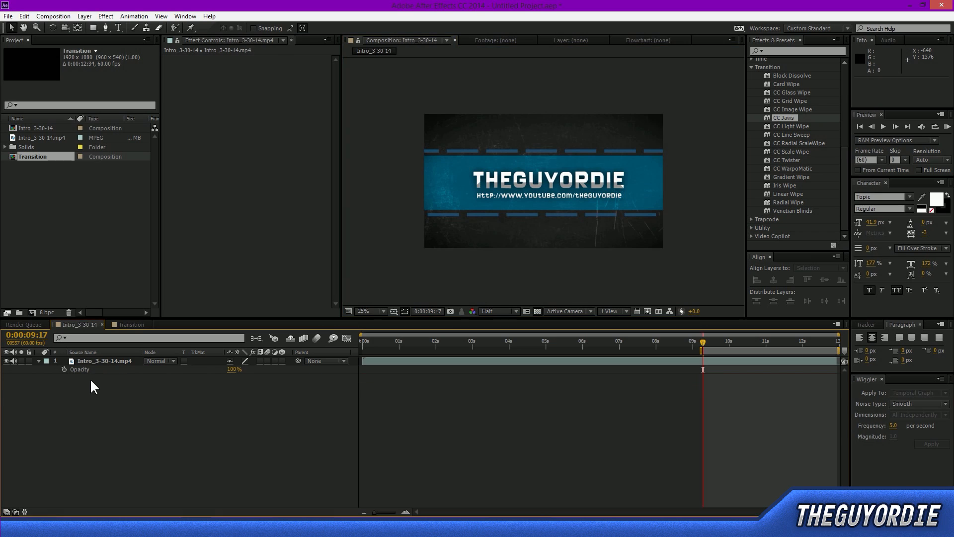
# Step: Remove the existing white solid layer from the Transition composition
pyautogui.click(130, 324)
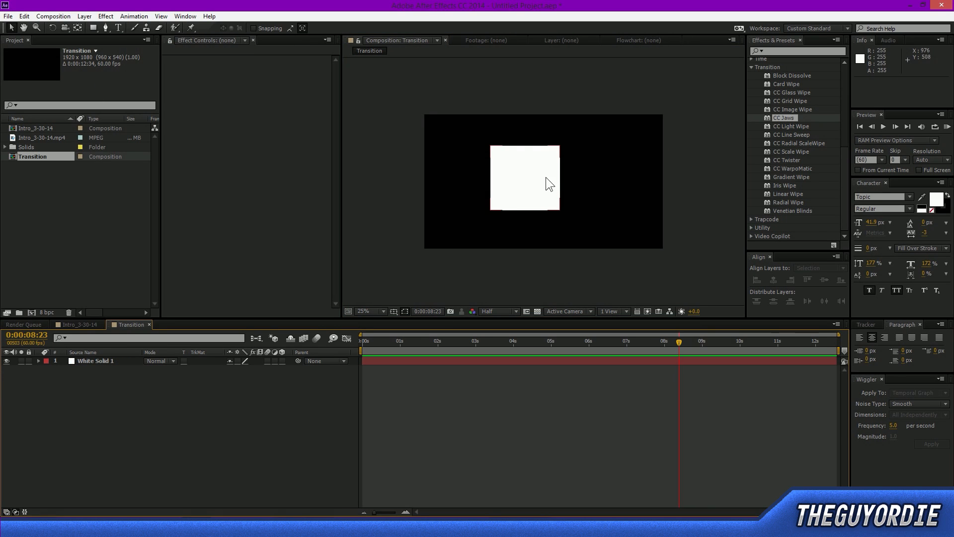
pyautogui.moveTo(539, 194)
pyautogui.mouseDown()
pyautogui.moveTo(552, 237)
pyautogui.moveTo(582, 228)
pyautogui.moveTo(522, 193)
pyautogui.mouseUp()
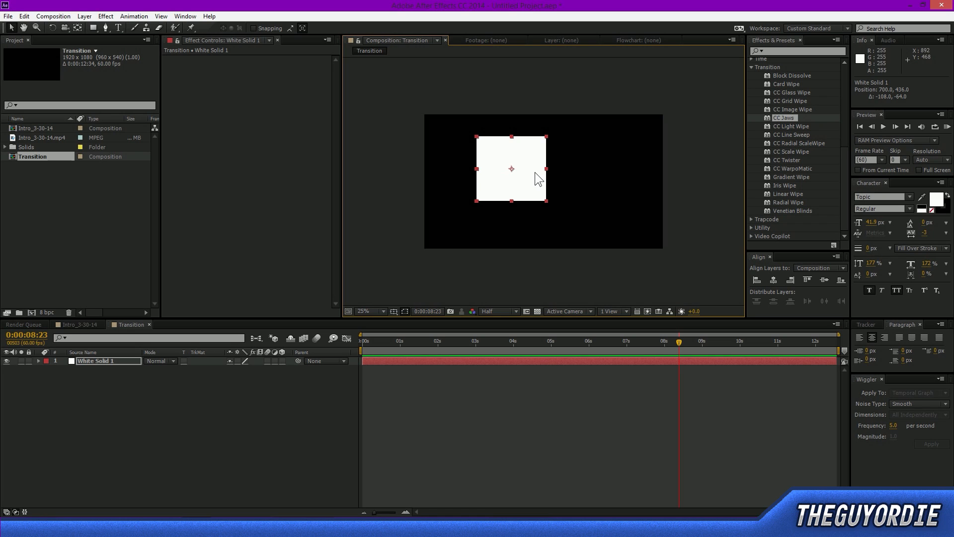
pyautogui.press('Delete')
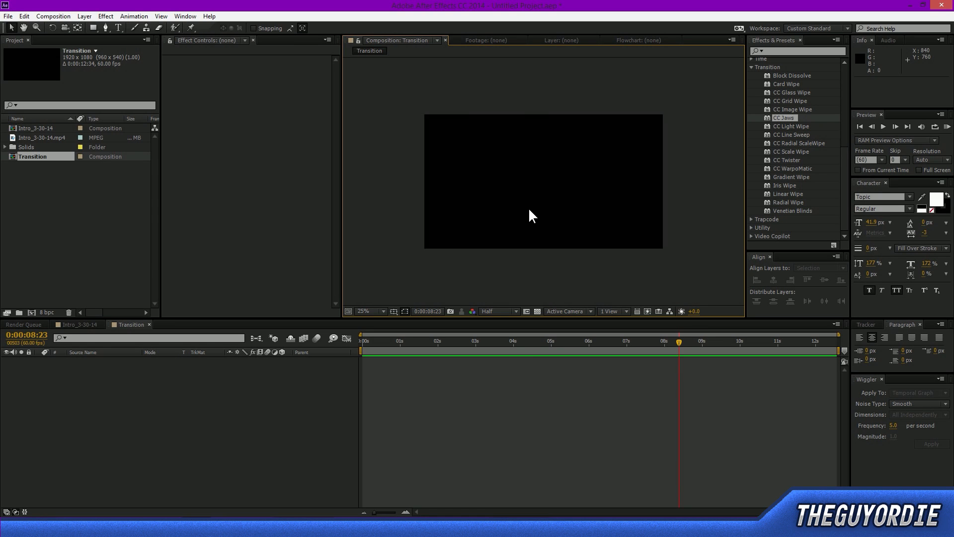
# Step: Create a new white solid 500 px wide and 500 px high in the Transition composition
pyautogui.hotkey('ctrl', 'y')
pyautogui.click(438, 201)
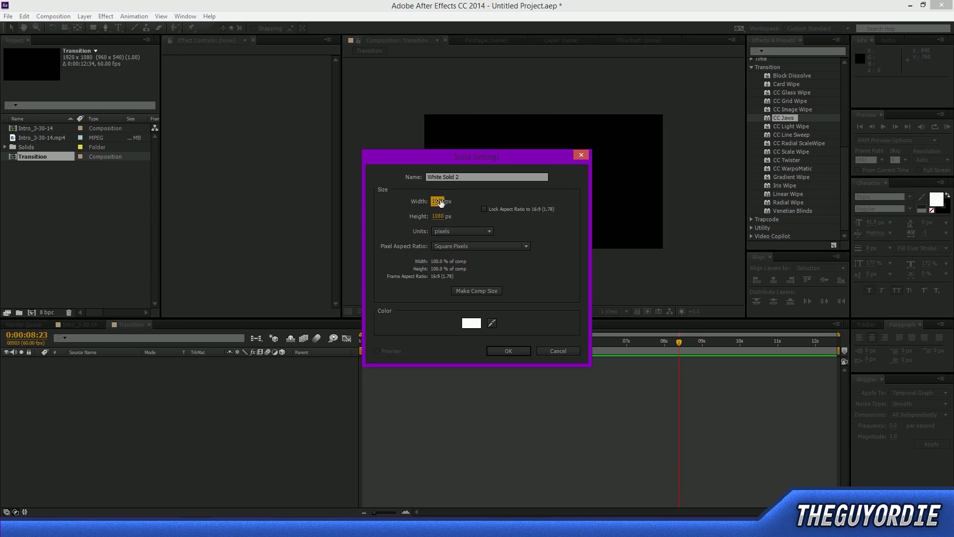
pyautogui.write('41500')
pyautogui.press('Tab')
pyautogui.write('5')
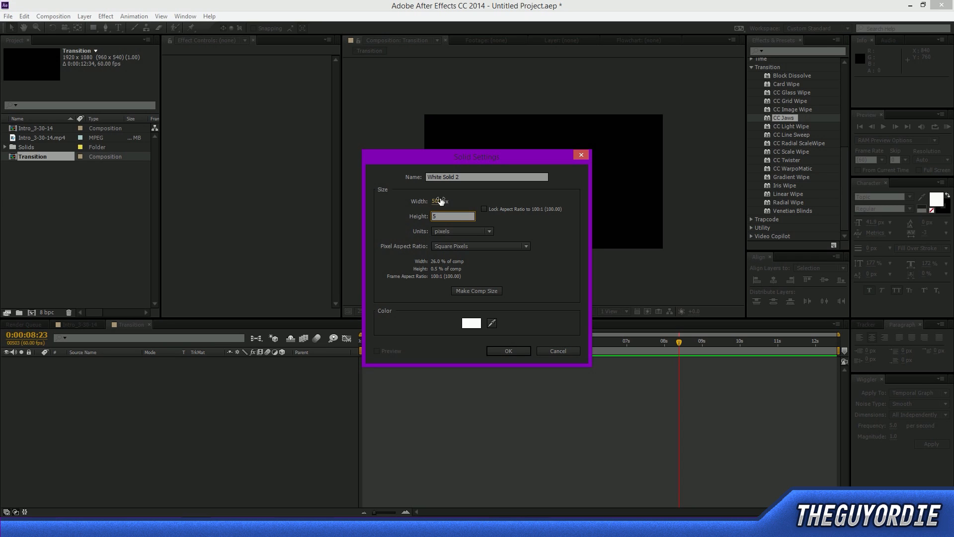
pyautogui.write('00')
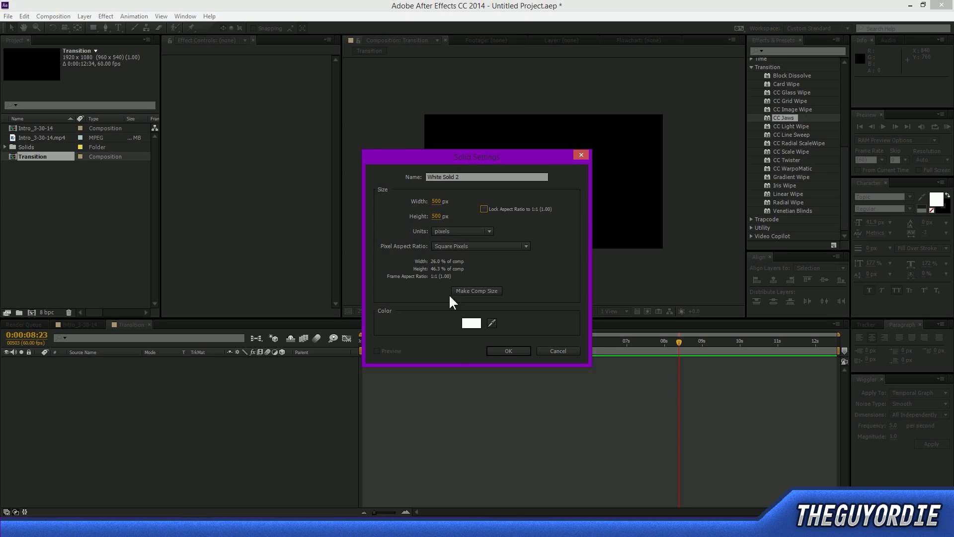
pyautogui.click(493, 354)
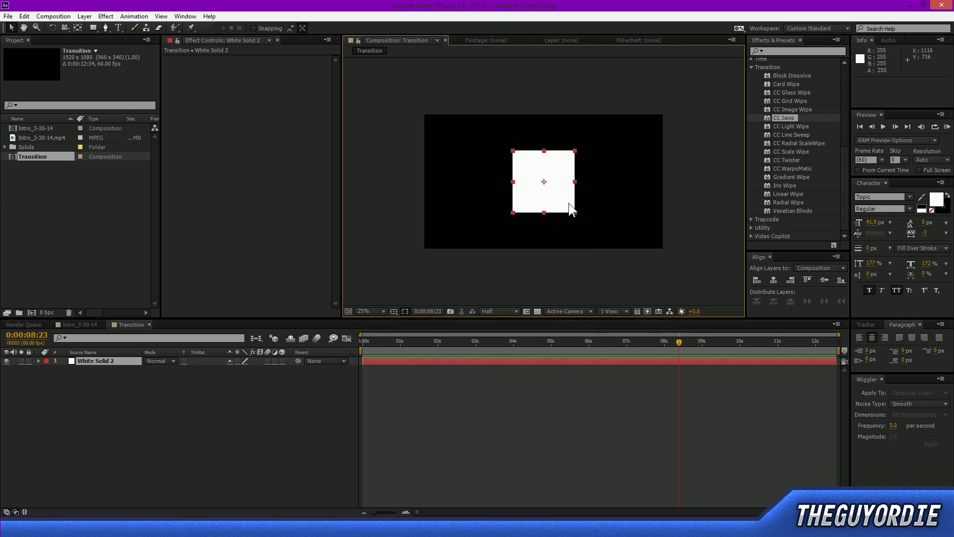
pyautogui.click(490, 271)
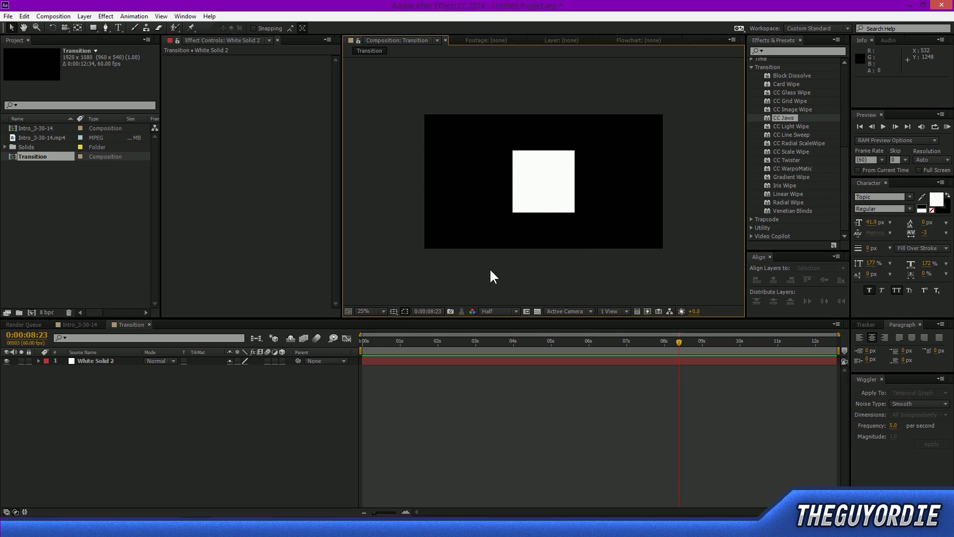
# Step: Scale the white square down proportionally to about 30% and move it to the composition's upper-left corner
pyautogui.click(542, 189)
pyautogui.moveTo(575, 212); pyautogui.dragTo(562, 192)
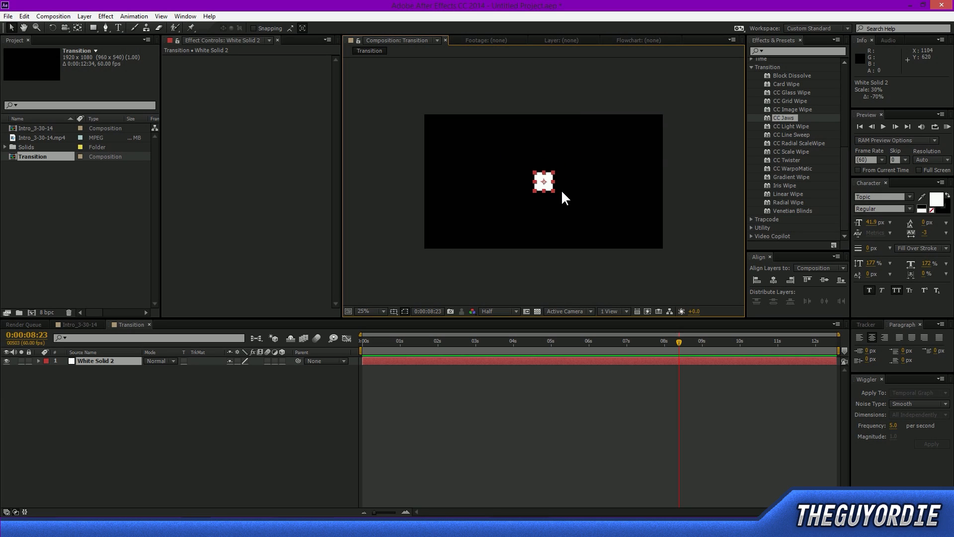
pyautogui.scroll(1, 565, 212)
pyautogui.scroll(-1, 578, 220)
pyautogui.hotkey('shift', '/')
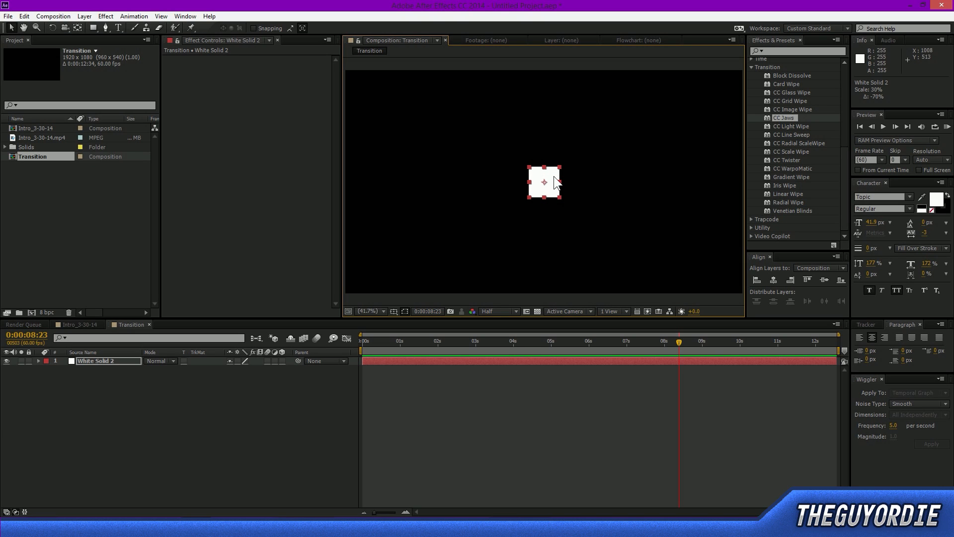
pyautogui.moveTo(551, 189); pyautogui.dragTo(368, 93)
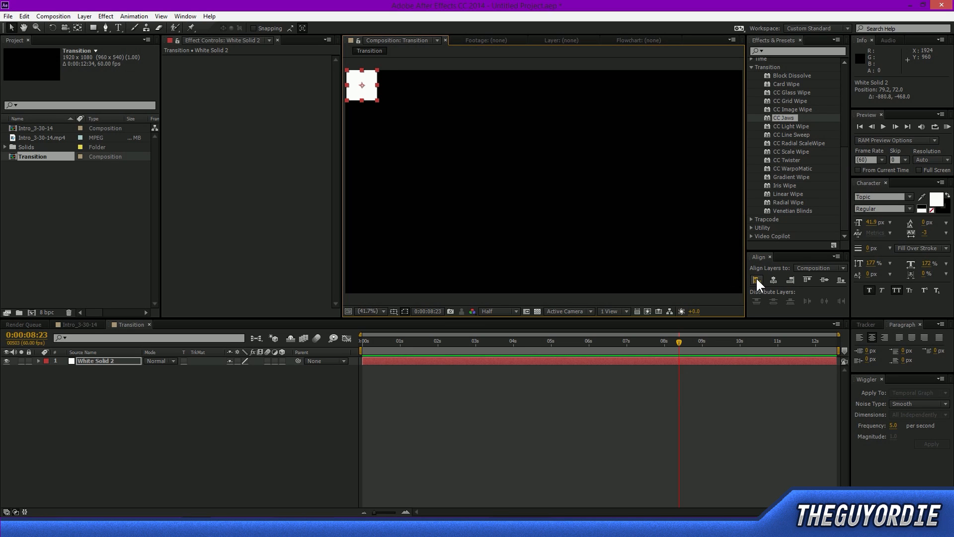
pyautogui.click(209, 15)
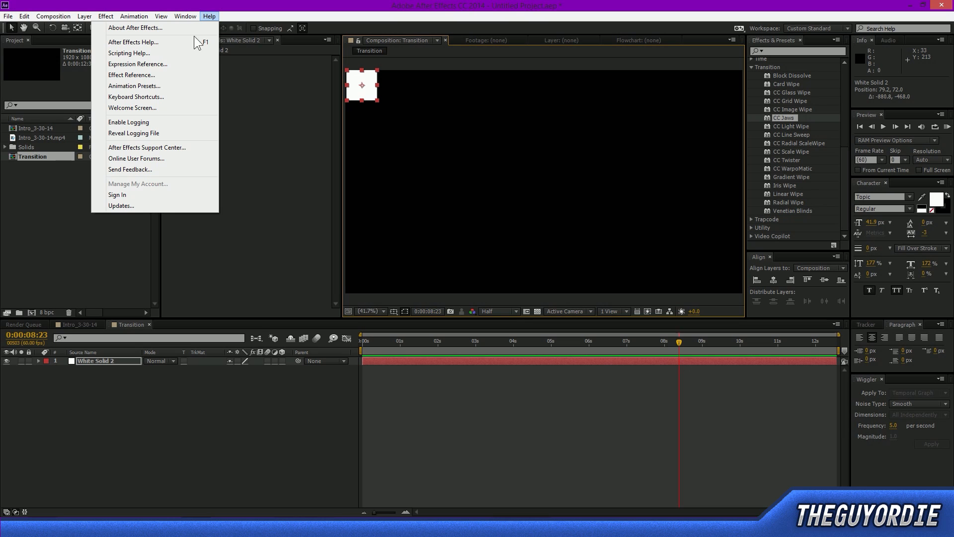
pyautogui.moveTo(190, 12)
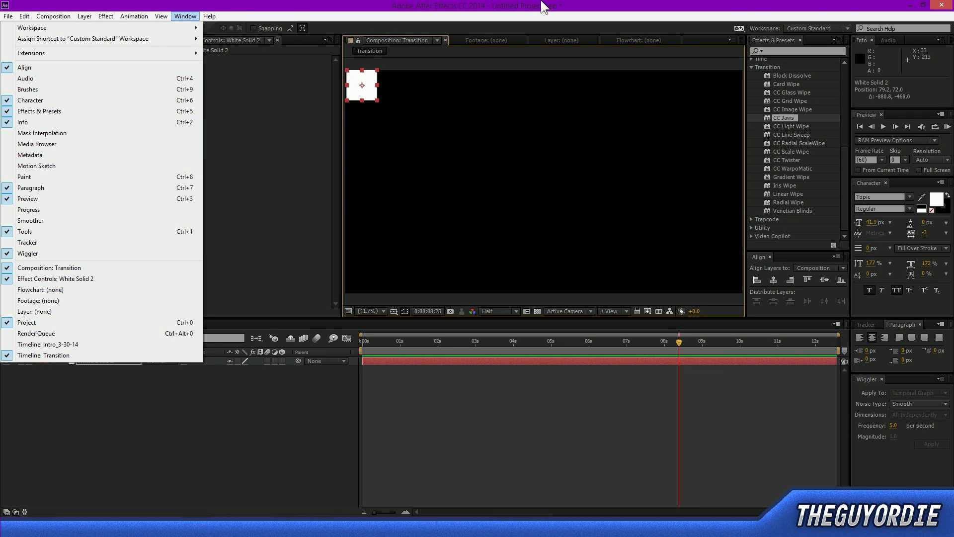
pyautogui.moveTo(542, 1); pyautogui.dragTo(558, 6)
pyautogui.doubleClick(645, 8)
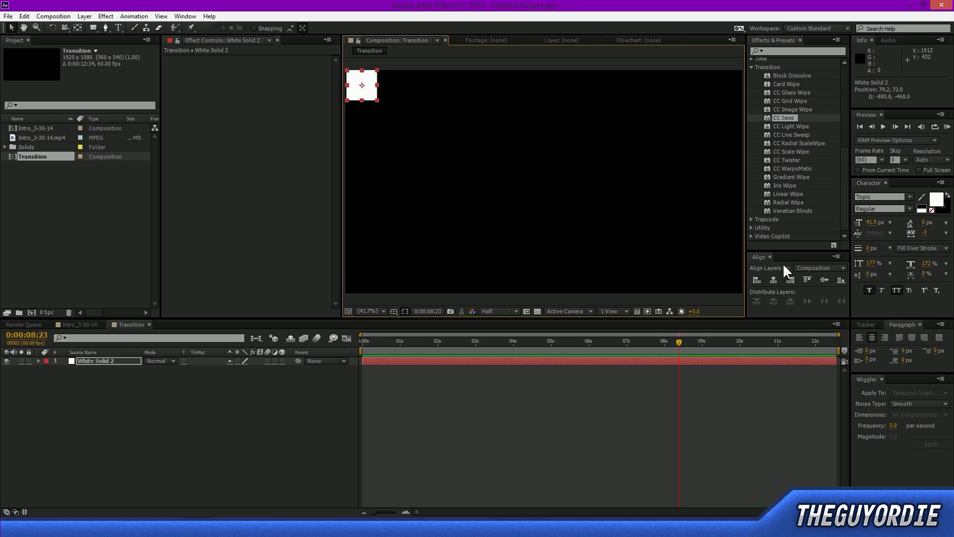
# Step: Align the white square exactly to the left and top edges of the composition
pyautogui.click(757, 281)
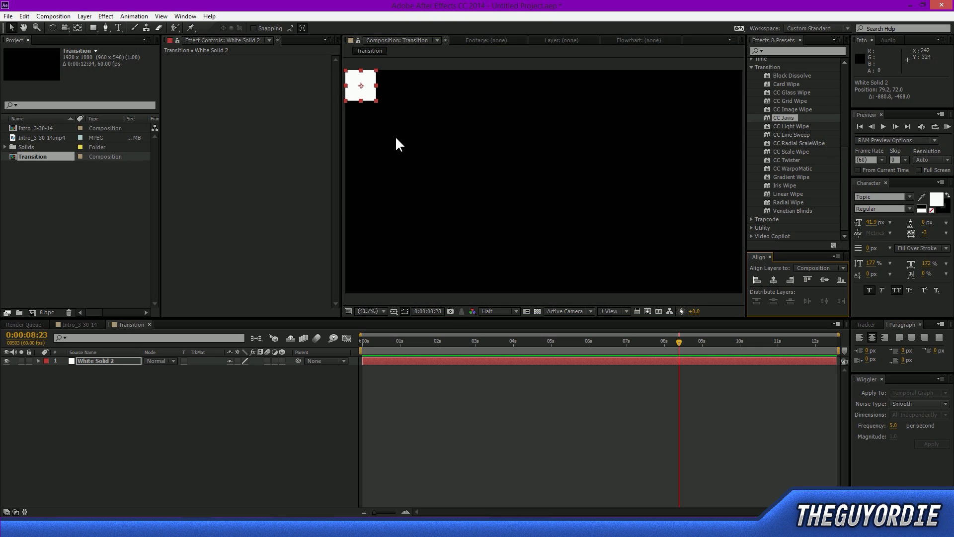
pyautogui.click(445, 99)
pyautogui.scroll(-2, 404, 94)
pyautogui.scroll(2, 441, 112)
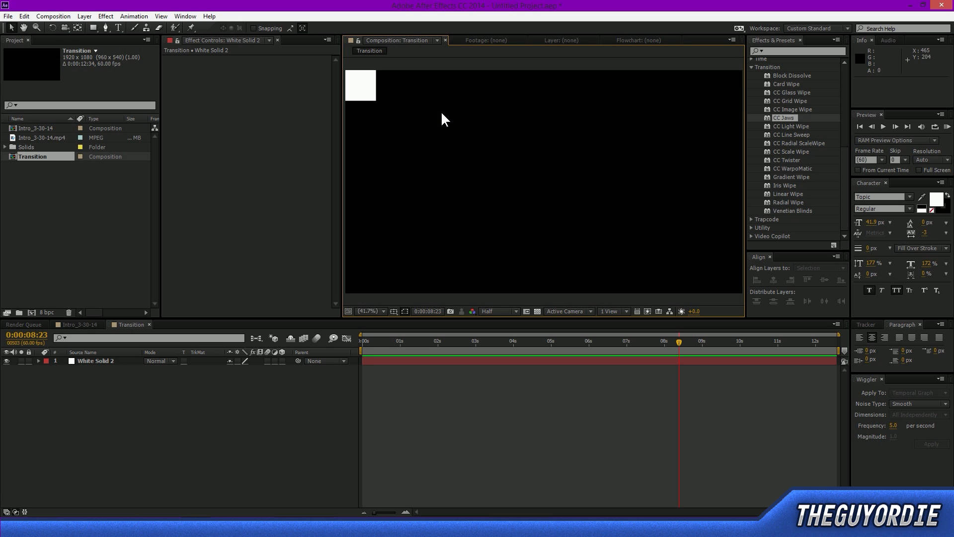
# Step: Enable Scale keyframing on the white solid at 0:00:00:00 and set the first keyframe to 0%
pyautogui.click(100, 361)
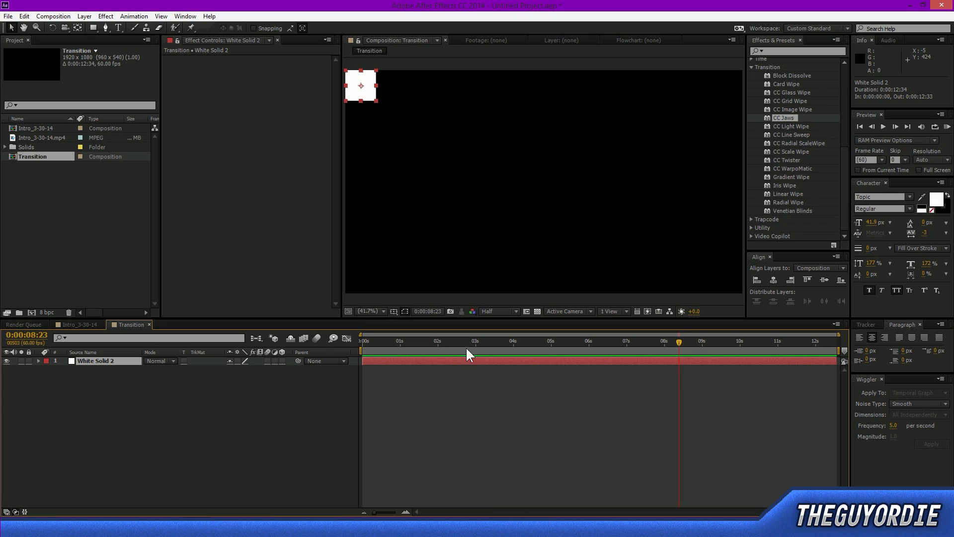
pyautogui.press('Home')
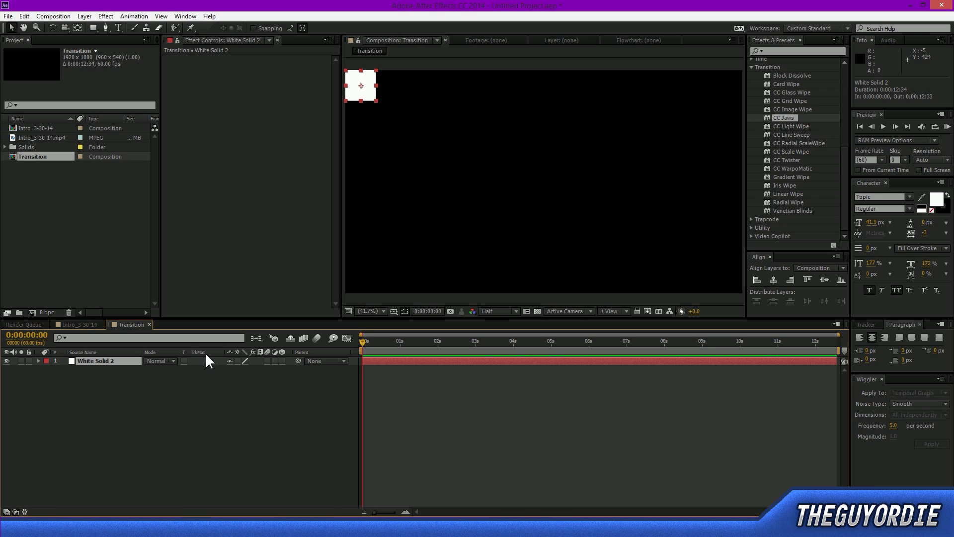
pyautogui.press('s')
pyautogui.click(64, 369)
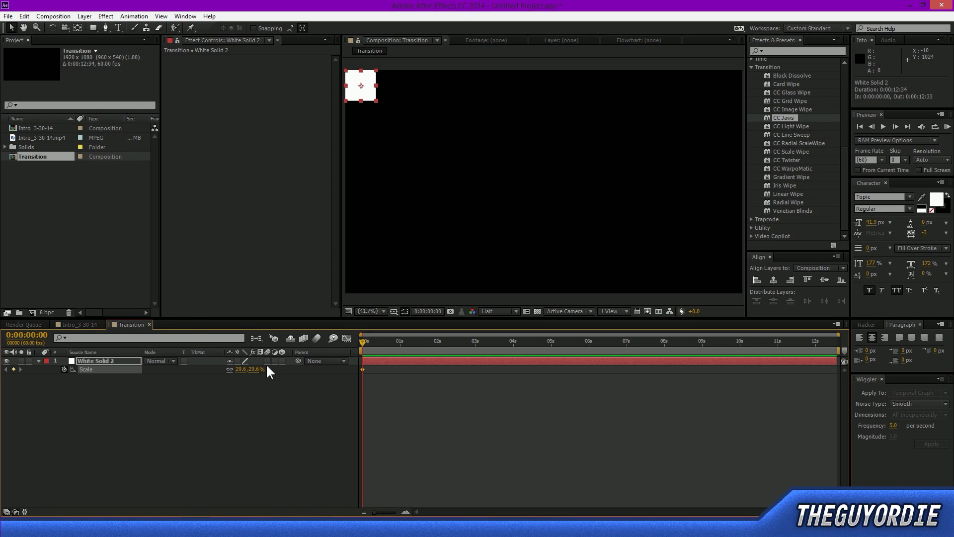
pyautogui.click(241, 370)
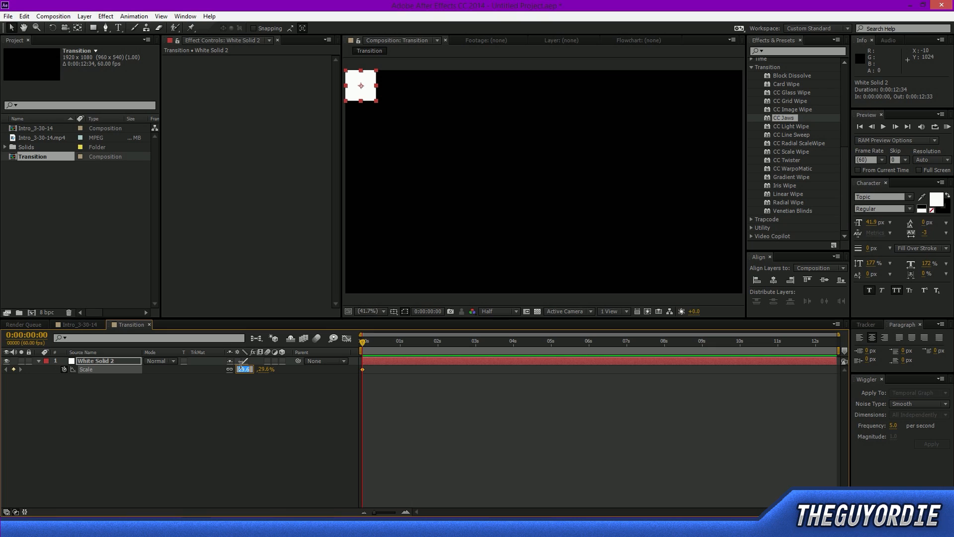
pyautogui.click(189, 367)
pyautogui.write('0')
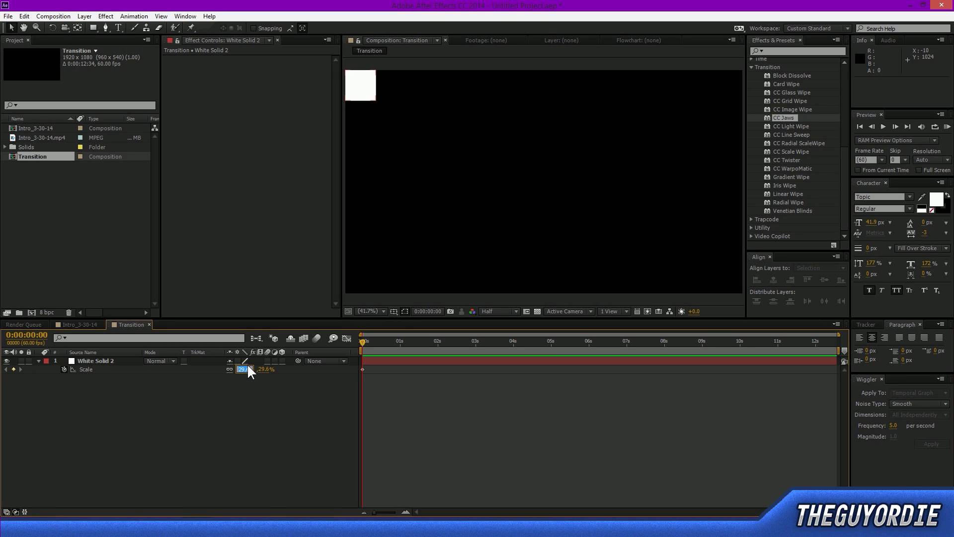
pyautogui.press('Return')
# Step: Add Scale keyframes to the white solid of 29% at 0:00:00:10 and 26% at 0:00:00:20
pyautogui.moveTo(366, 344); pyautogui.dragTo(370, 344)
pyautogui.click(239, 370)
pyautogui.write('29.')
pyautogui.press('Return')
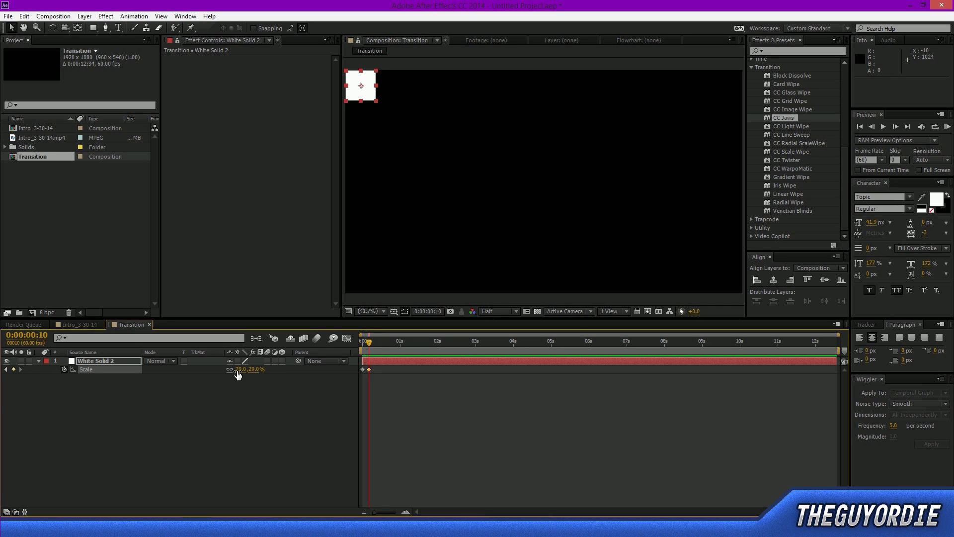
pyautogui.click(375, 341)
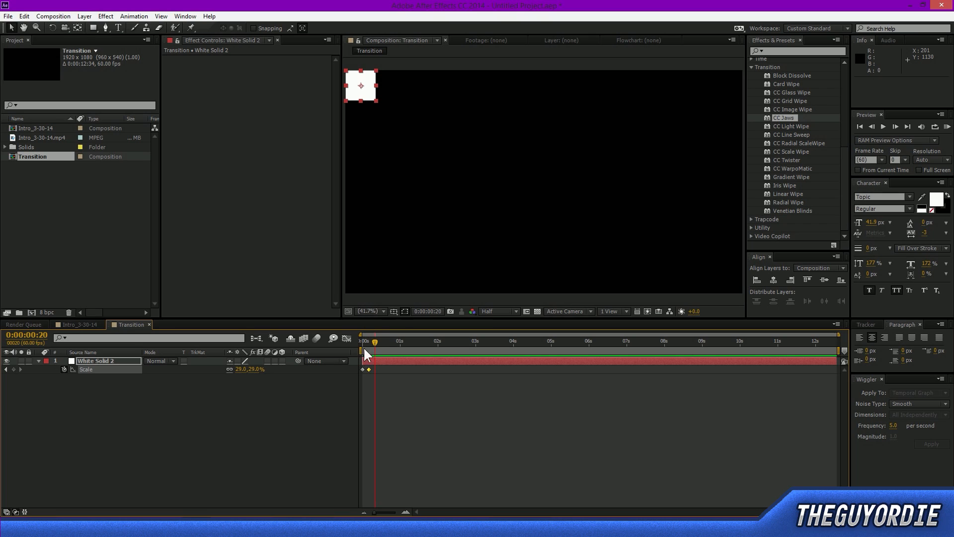
pyautogui.click(242, 369)
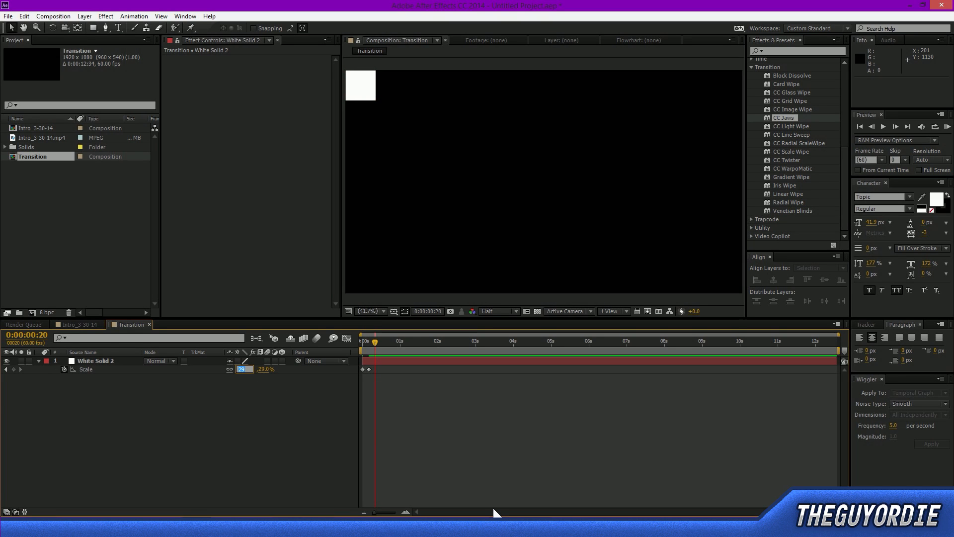
pyautogui.write('26')
pyautogui.press('Return')
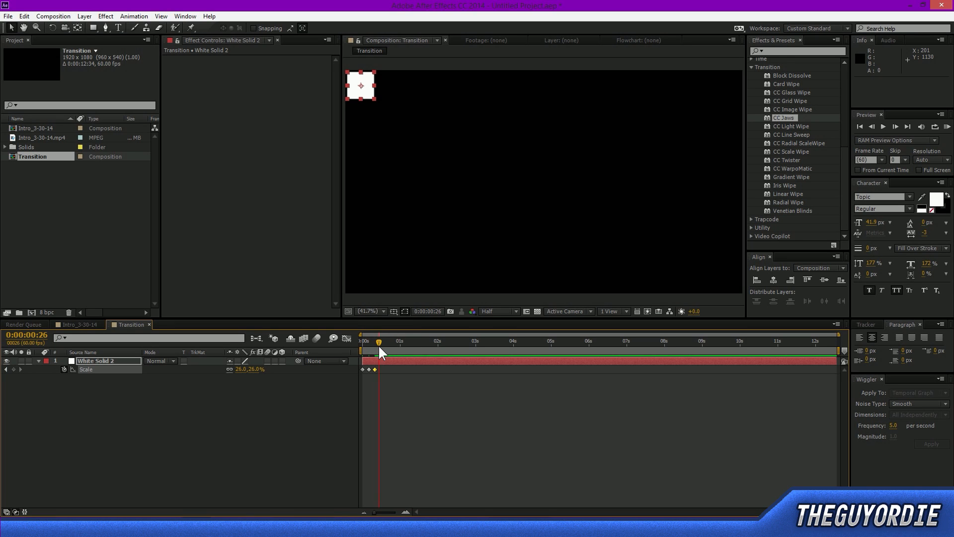
# Step: Add a 29% Scale keyframe at 0:00:00:29 and shift the last two keyframes slightly later
pyautogui.click(235, 370)
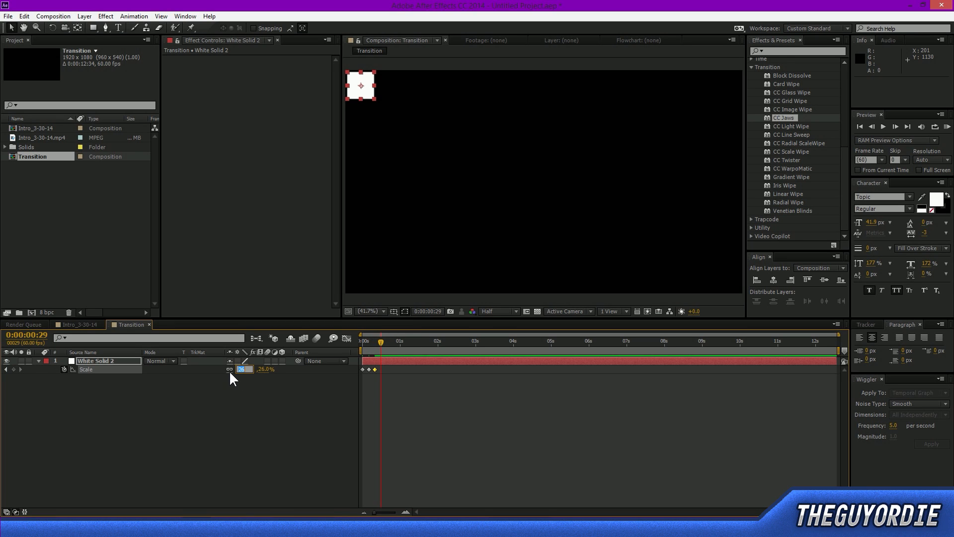
pyautogui.press('Return')
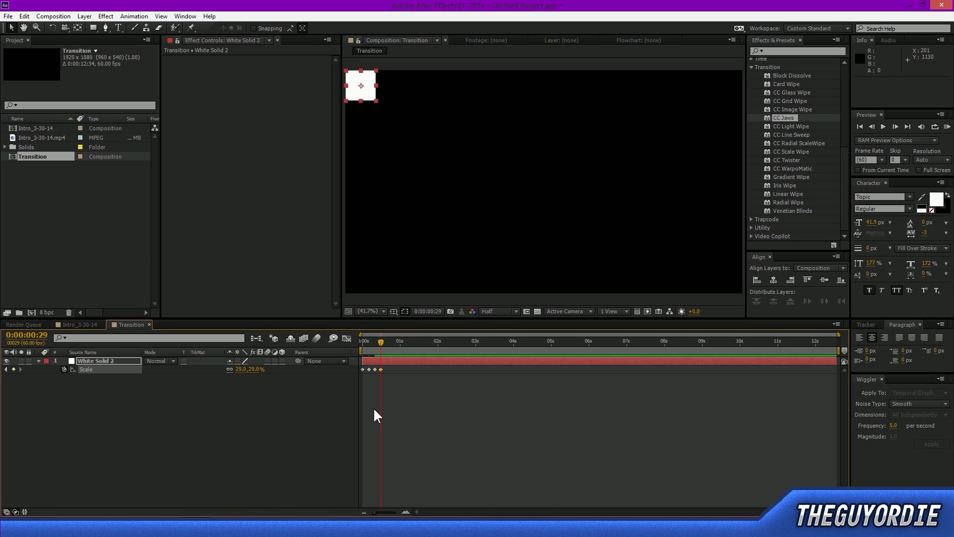
pyautogui.click(353, 401)
pyautogui.moveTo(381, 369); pyautogui.dragTo(380, 370)
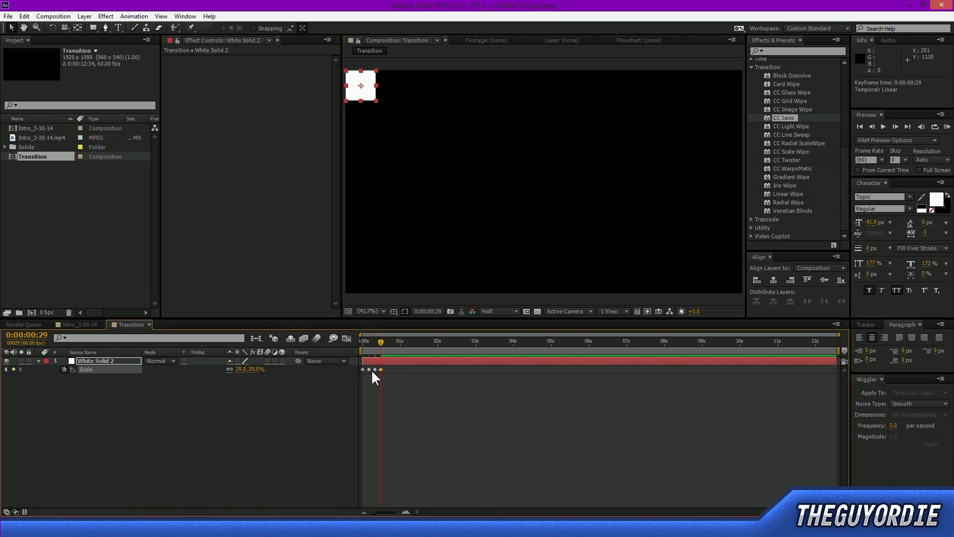
pyautogui.moveTo(376, 370); pyautogui.dragTo(383, 369)
# Step: Play back the square's scale animation and examine its edges up close against the composition's corner
pyautogui.press('space')
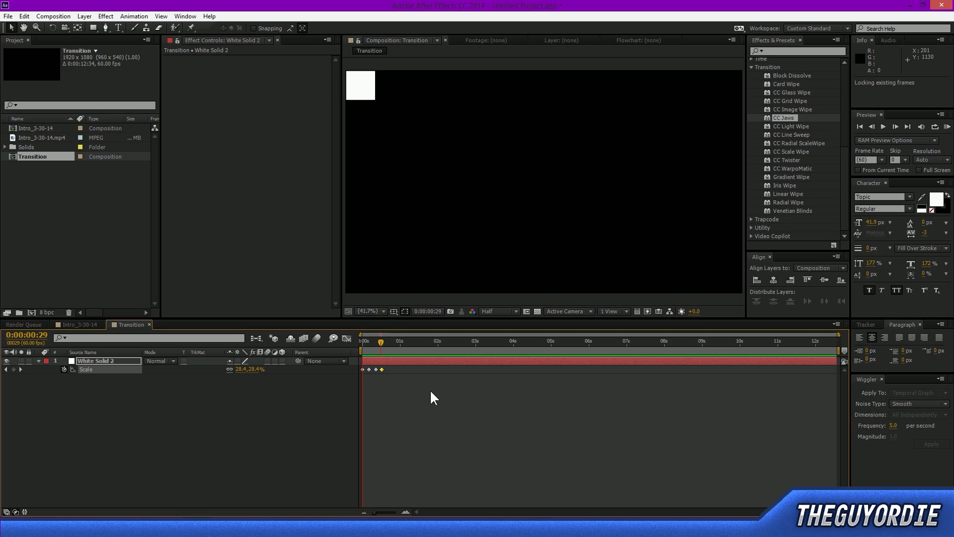
pyautogui.press('space')
pyautogui.press('space')
pyautogui.press('space')
pyautogui.press('space')
pyautogui.press('space')
pyautogui.scroll(1, 479, 144)
pyautogui.scroll(4, 535, 154)
pyautogui.moveTo(545, 153); pyautogui.dragTo(546, 264)
pyautogui.press('space')
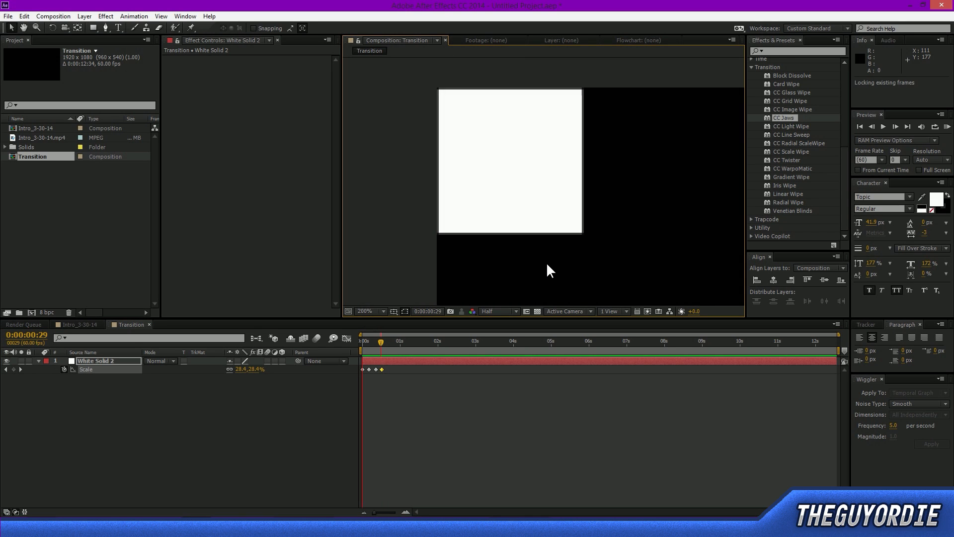
pyautogui.press('space')
pyautogui.moveTo(380, 347); pyautogui.dragTo(407, 341)
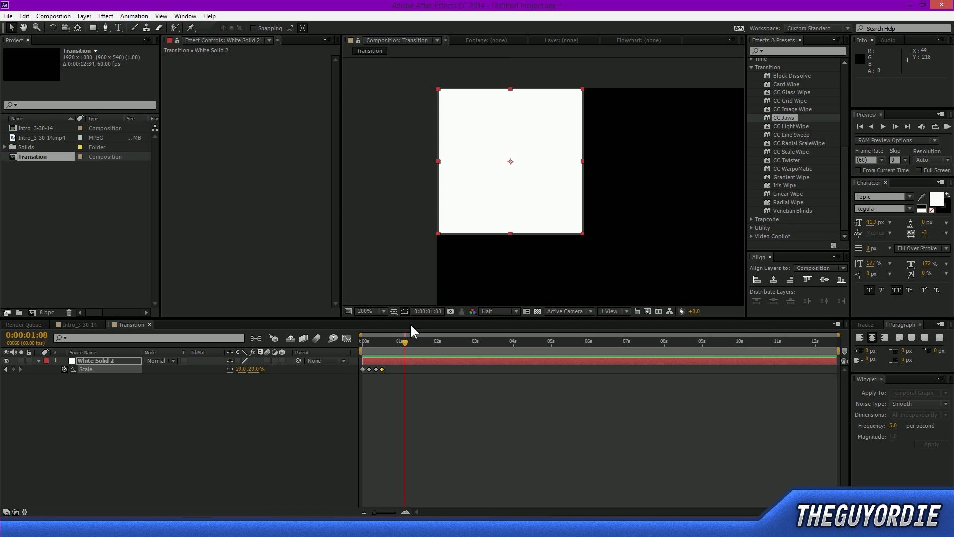
pyautogui.click(418, 100)
# Step: Try a Scale value of 30% on the last keyframe at 0:00:00:31 and undo it
pyautogui.click(383, 344)
pyautogui.click(257, 369)
pyautogui.write('30')
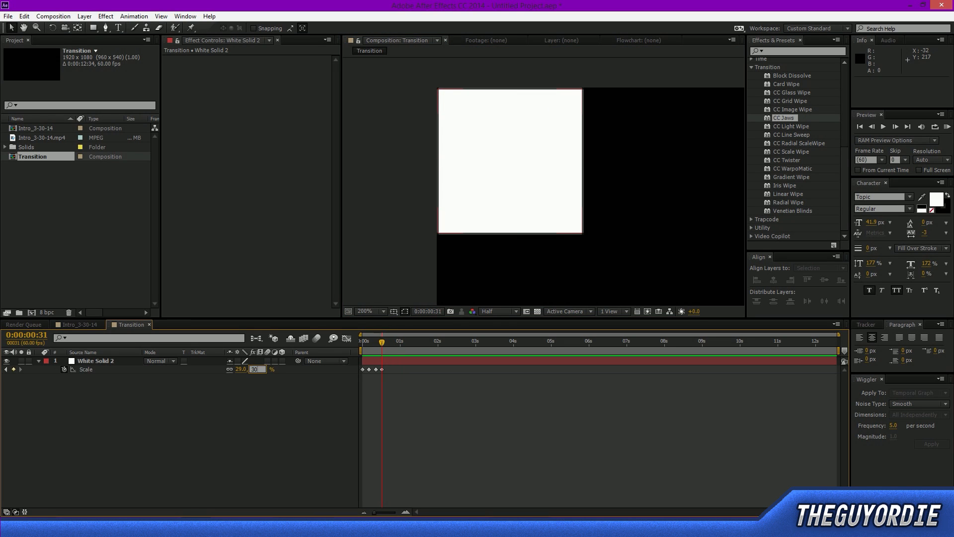
pyautogui.press('Return')
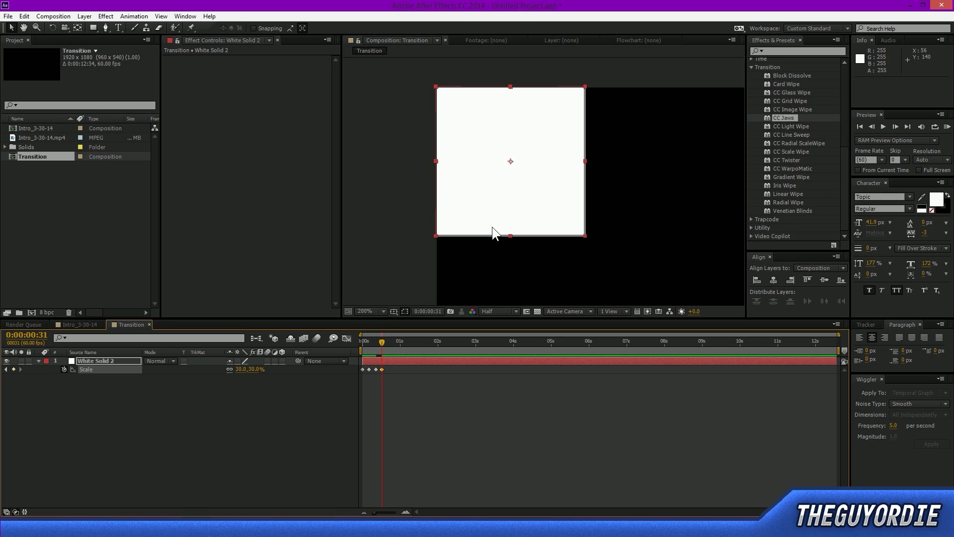
pyautogui.hotkey('ctrl', 'z')
# Step: Realign the white solid to the composition's left and top edges at the last keyframe and preview the animation
pyautogui.click(425, 361)
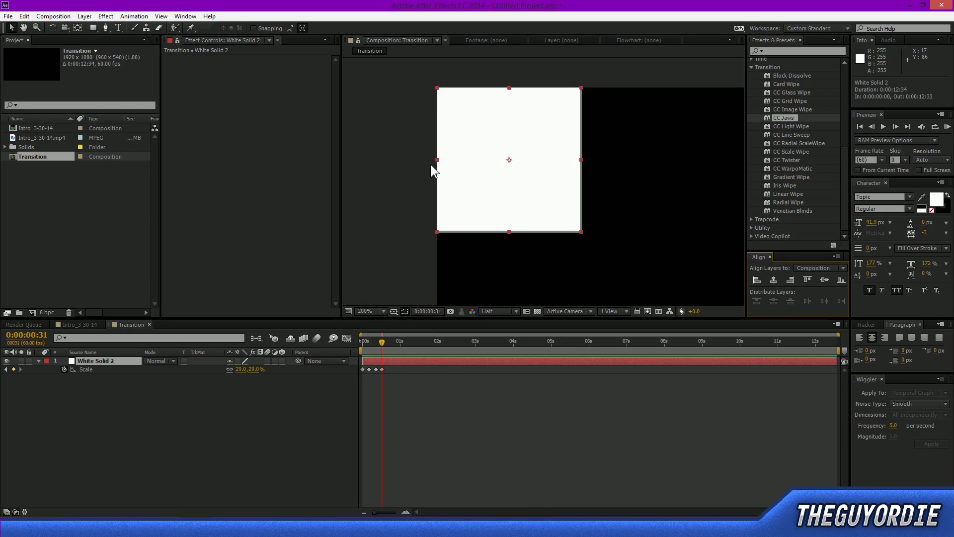
pyautogui.click(401, 154)
pyautogui.press('KP_0')
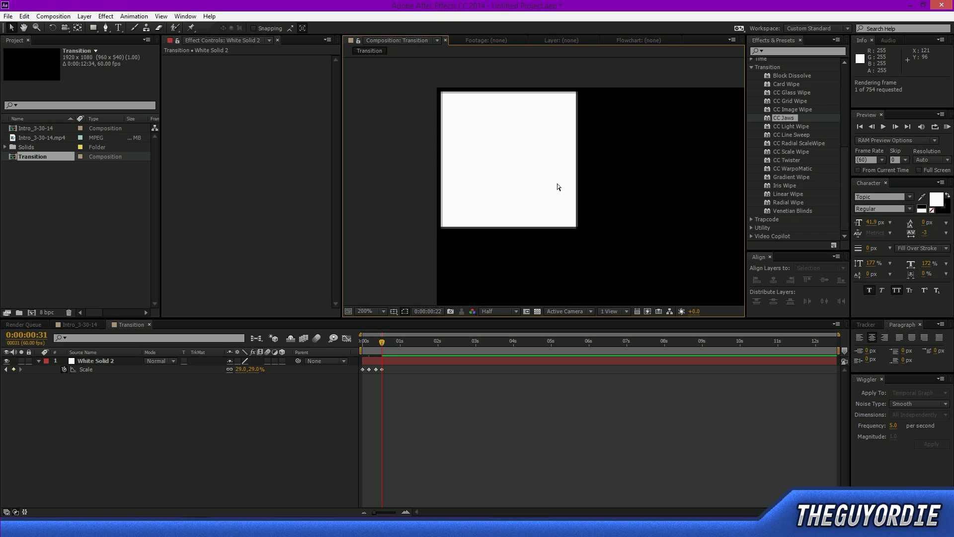
# Step: Play back the square's scale animation and fit the whole Transition composition in view
pyautogui.press('space')
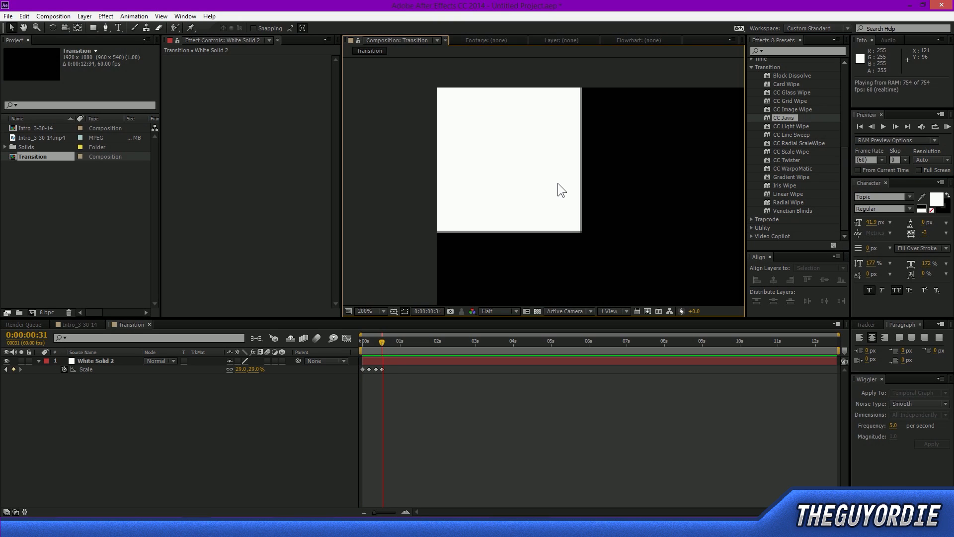
pyautogui.scroll(-6, 554, 173)
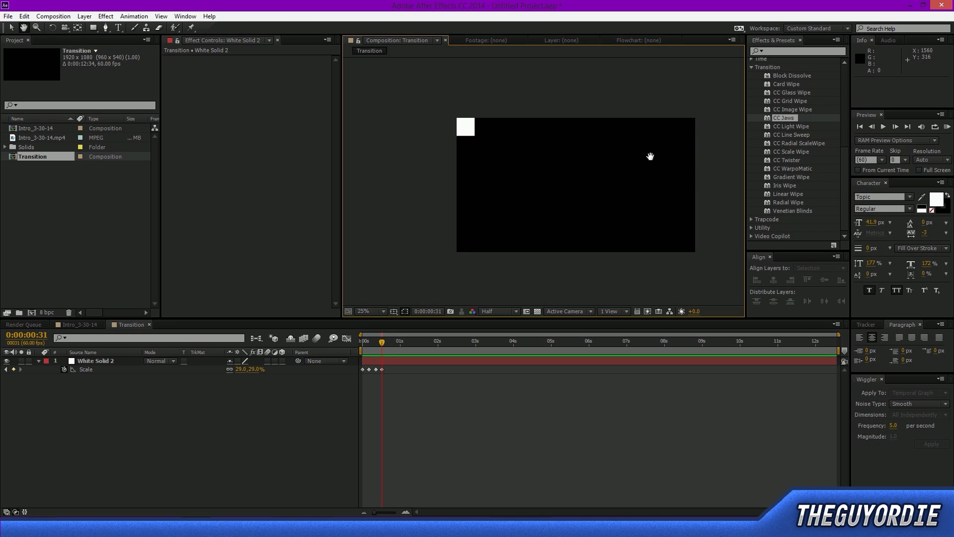
pyautogui.scroll(2, 641, 157)
pyautogui.press('space')
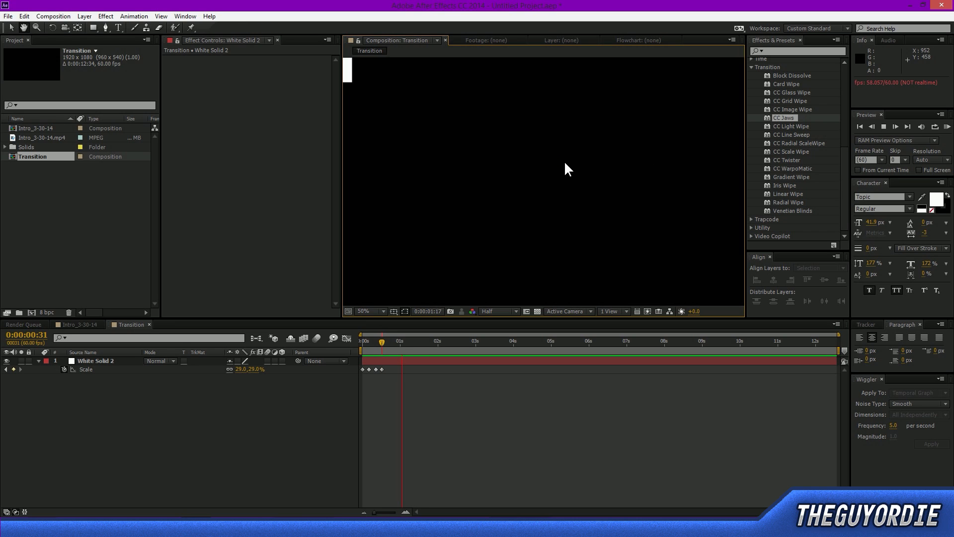
pyautogui.scroll(-2, 567, 165)
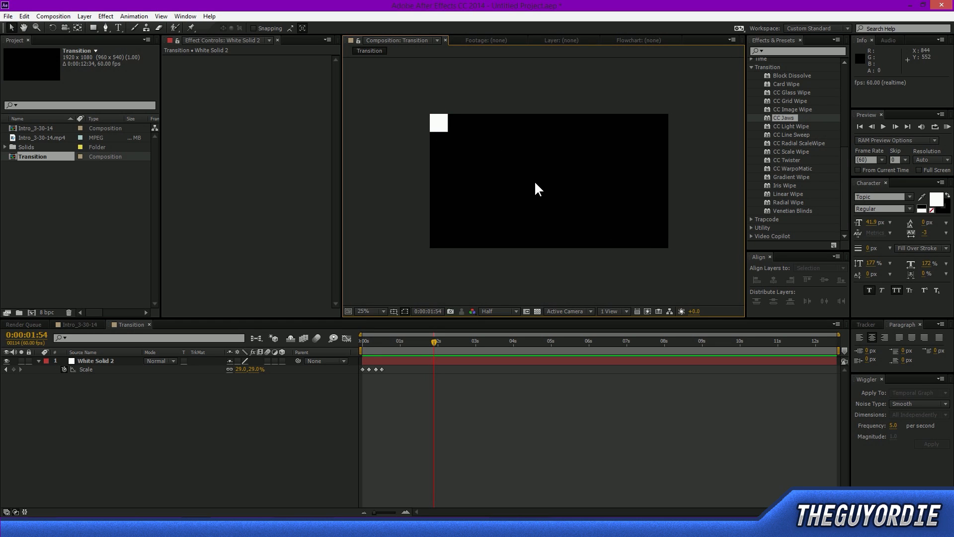
pyautogui.press('h')
pyautogui.moveTo(599, 192)
pyautogui.mouseDown()
pyautogui.moveTo(560, 192)
pyautogui.moveTo(585, 179)
pyautogui.mouseUp()
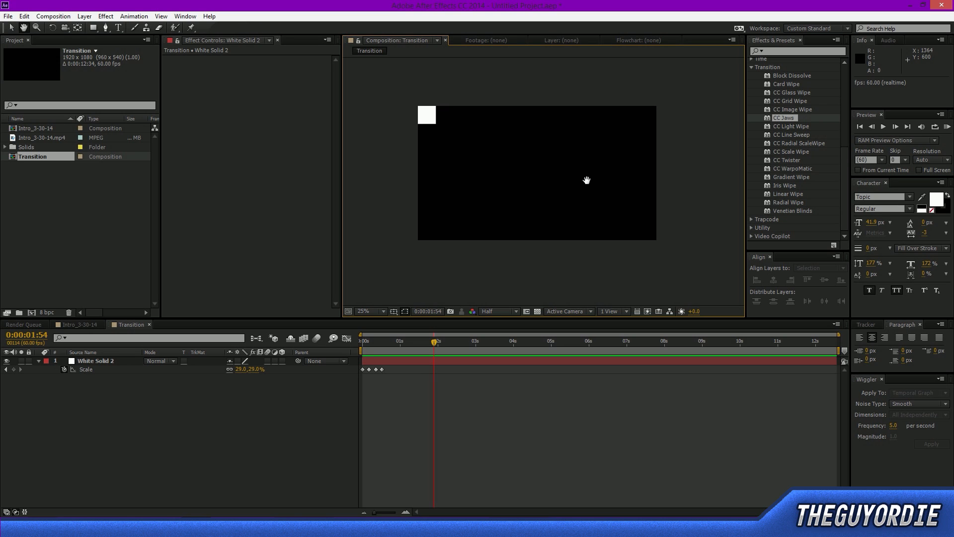
pyautogui.press('v')
pyautogui.hotkey('shift', '/')
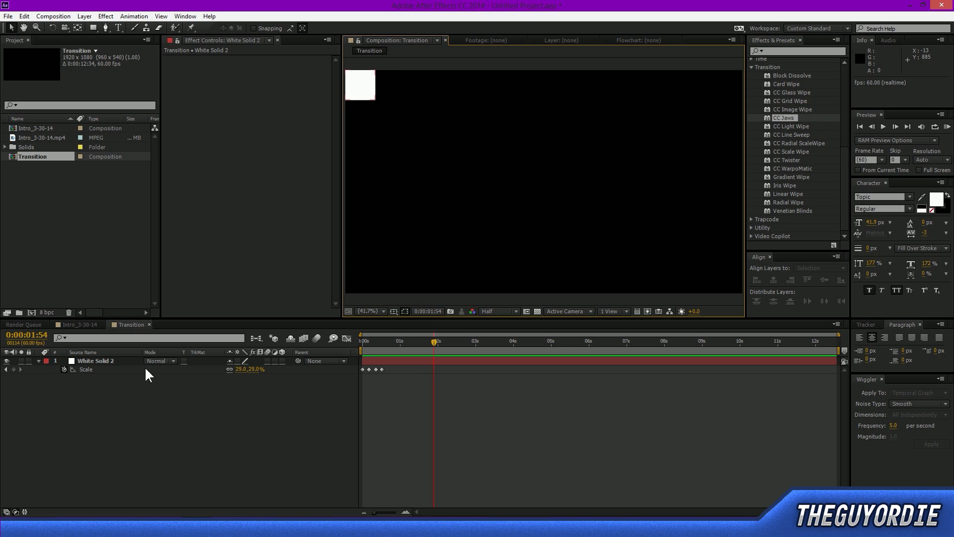
# Step: Duplicate the white solid layer and shift the duplicate so it starts at 0:00:00:17
pyautogui.click(97, 361)
pyautogui.hotkey('ctrl', 'd')
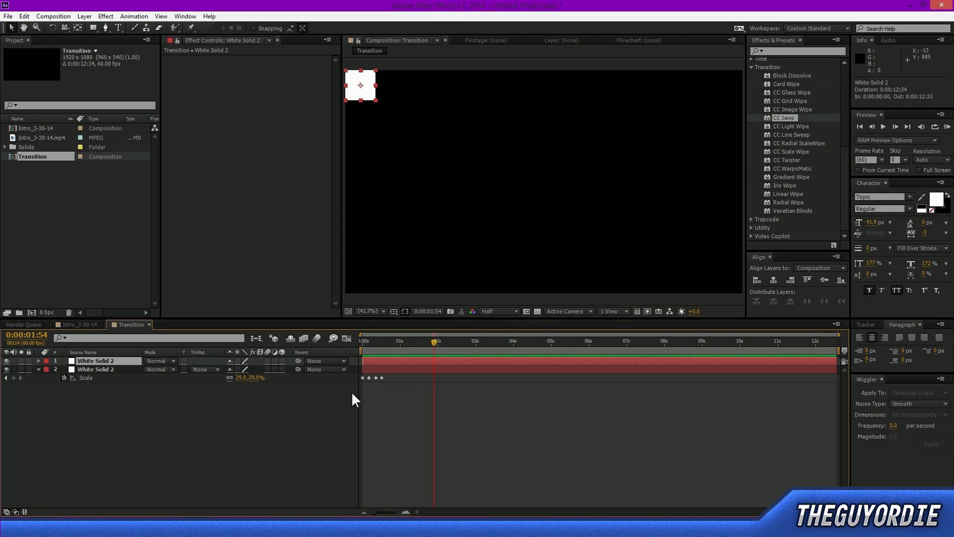
pyautogui.moveTo(372, 358); pyautogui.dragTo(375, 359)
pyautogui.moveTo(368, 341); pyautogui.dragTo(374, 341)
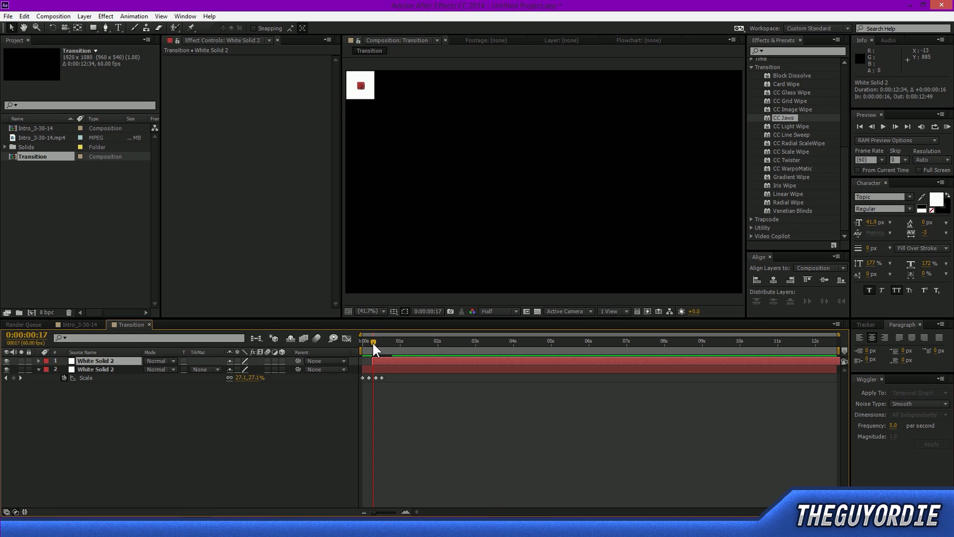
pyautogui.moveTo(379, 359); pyautogui.dragTo(379, 359)
pyautogui.press('capslock')
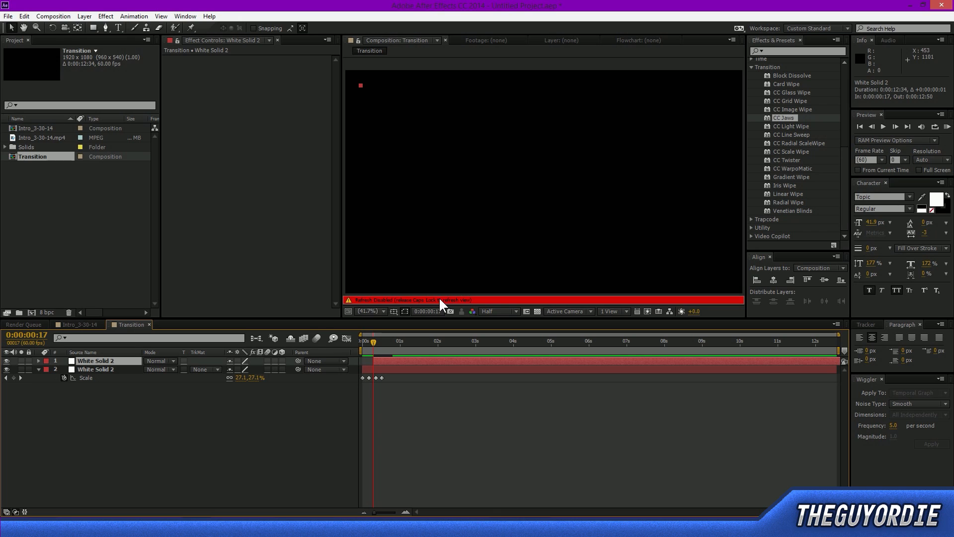
pyautogui.press('capslock')
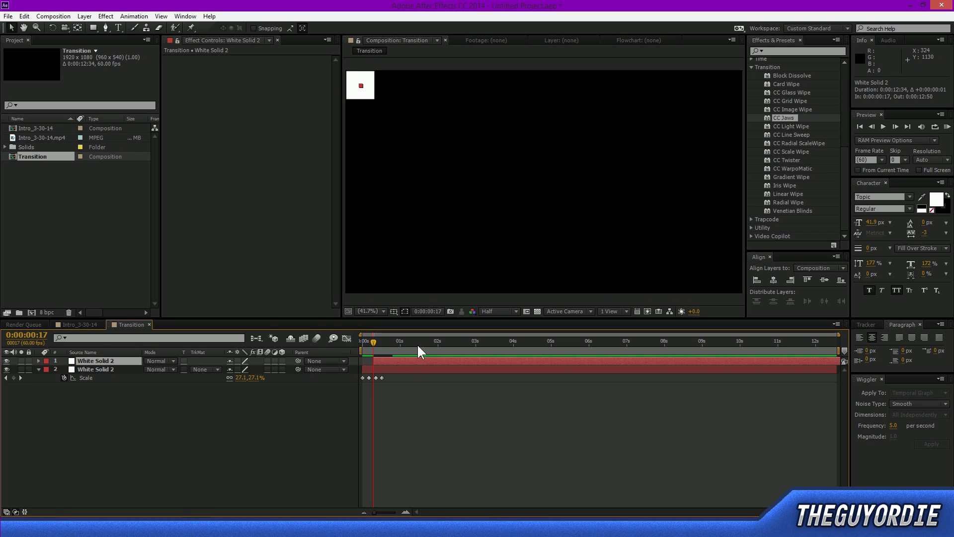
# Step: Place the duplicate square flush against the first square's right edge at position 216.5, 72.5 and check it in the full composition
pyautogui.moveTo(376, 343); pyautogui.dragTo(447, 348)
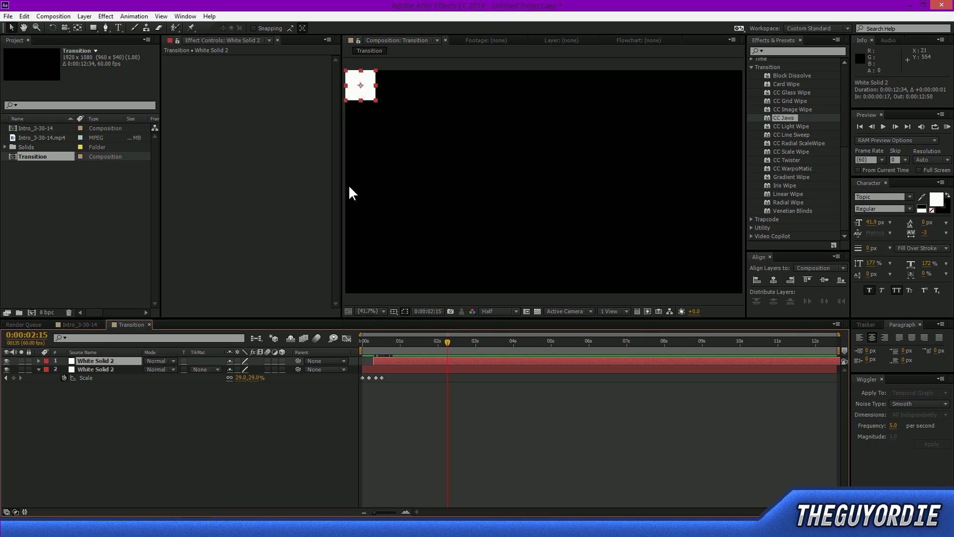
pyautogui.moveTo(382, 343); pyautogui.dragTo(426, 353)
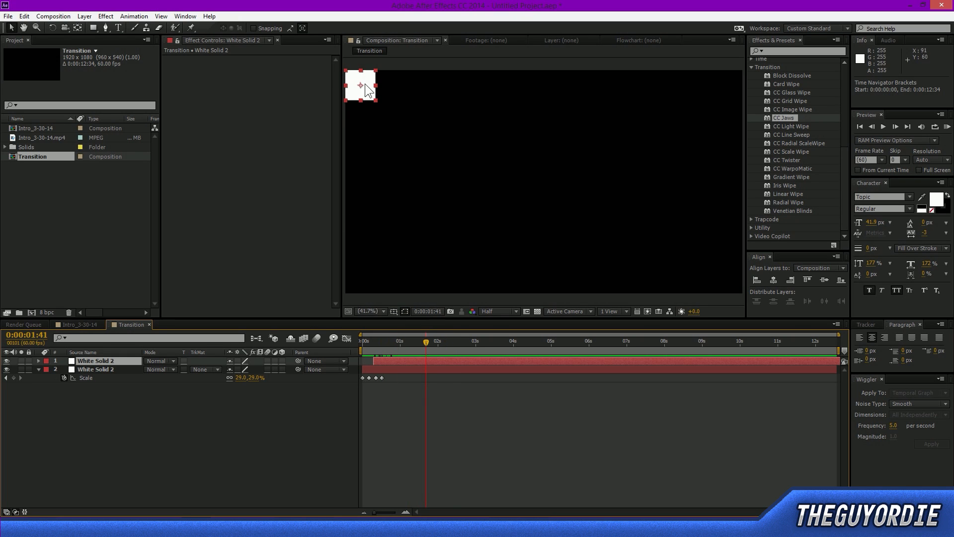
pyautogui.moveTo(368, 95); pyautogui.dragTo(517, 219)
pyautogui.scroll(1, 402, 122)
pyautogui.scroll(2, 449, 175)
pyautogui.moveTo(426, 187); pyautogui.dragTo(614, 205)
pyautogui.moveTo(537, 258)
pyautogui.mouseDown()
pyautogui.moveTo(545, 259)
pyautogui.moveTo(537, 258)
pyautogui.mouseUp()
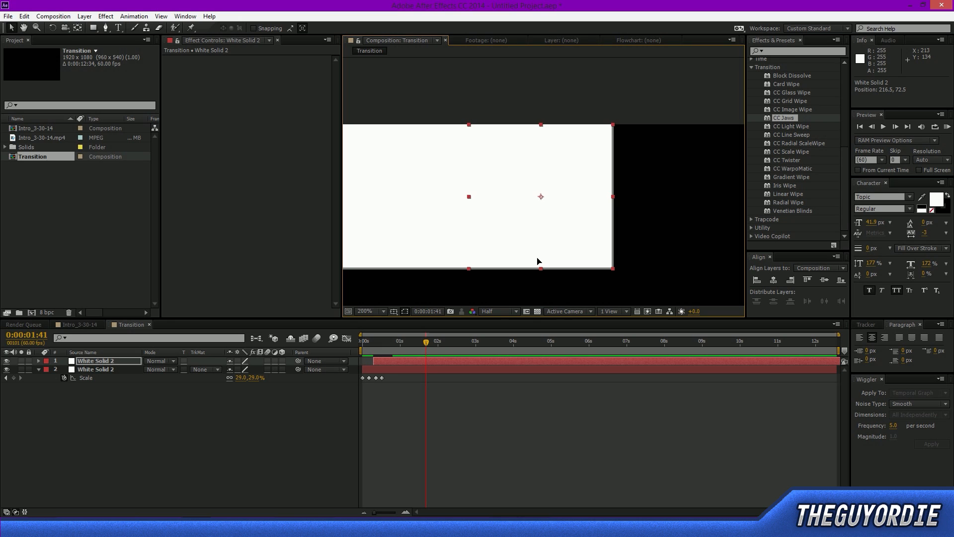
pyautogui.click(535, 89)
pyautogui.scroll(-4, 567, 147)
pyautogui.scroll(-2, 507, 159)
pyautogui.hotkey('shift', '/')
pyautogui.press('KP_0')
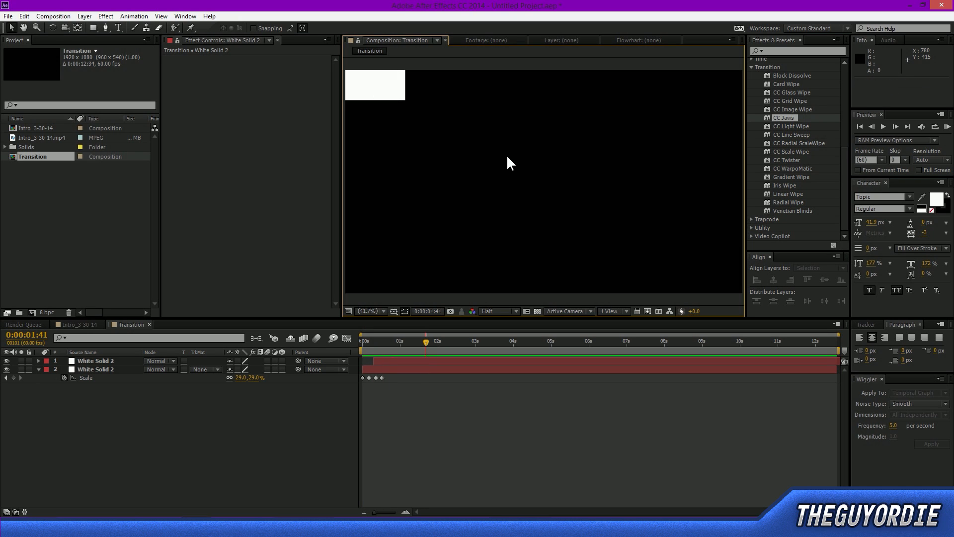
# Step: Duplicate the second square and align the copy flush beneath the first square at position 72.5, 216.5
pyautogui.click(401, 359)
pyautogui.hotkey('ctrl', 'd')
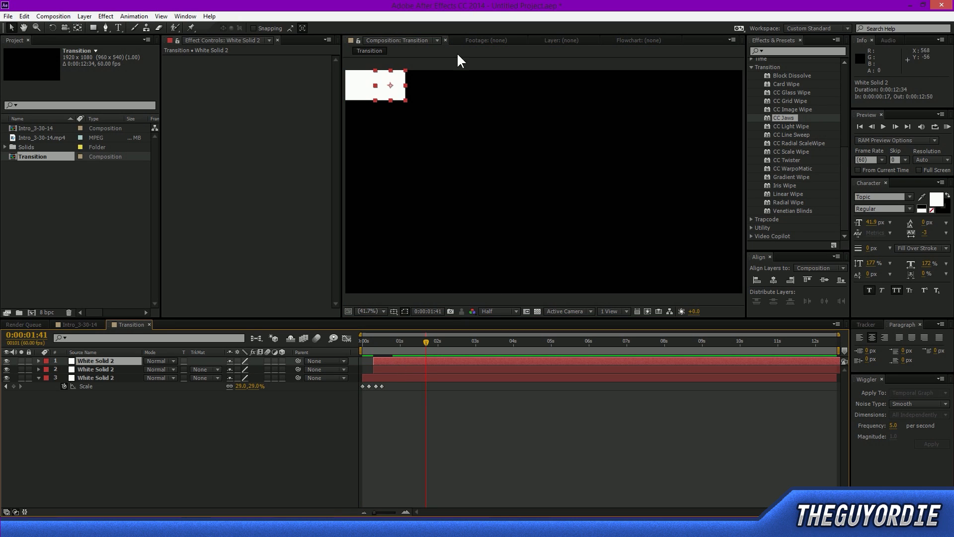
pyautogui.moveTo(395, 96); pyautogui.dragTo(367, 123)
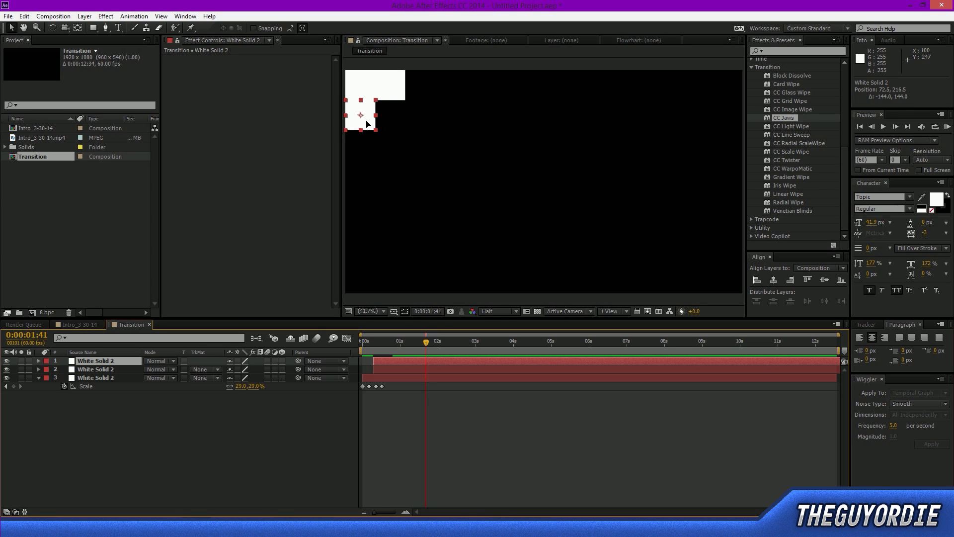
pyautogui.scroll(1, 383, 136)
pyautogui.moveTo(441, 146); pyautogui.dragTo(541, 191)
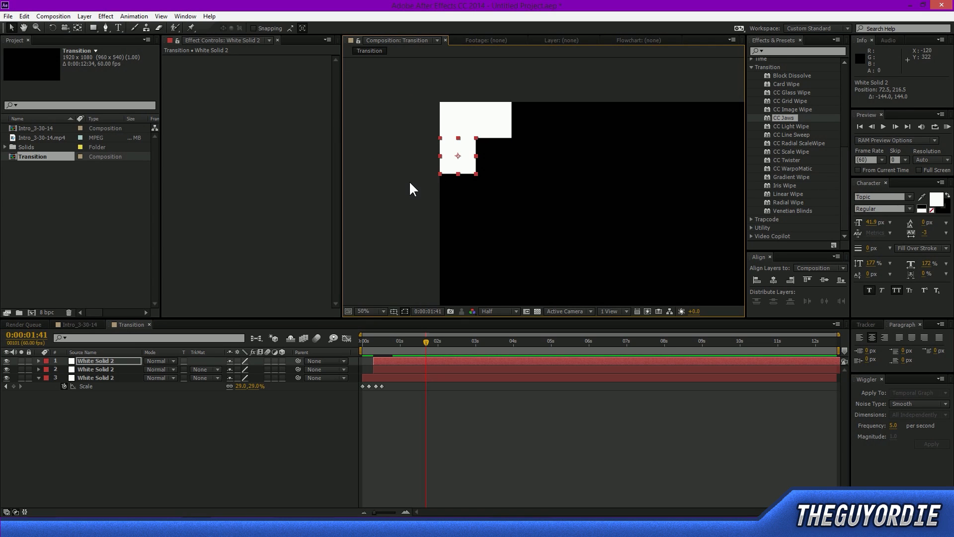
pyautogui.scroll(1, 410, 181)
pyautogui.moveTo(437, 171); pyautogui.dragTo(541, 205)
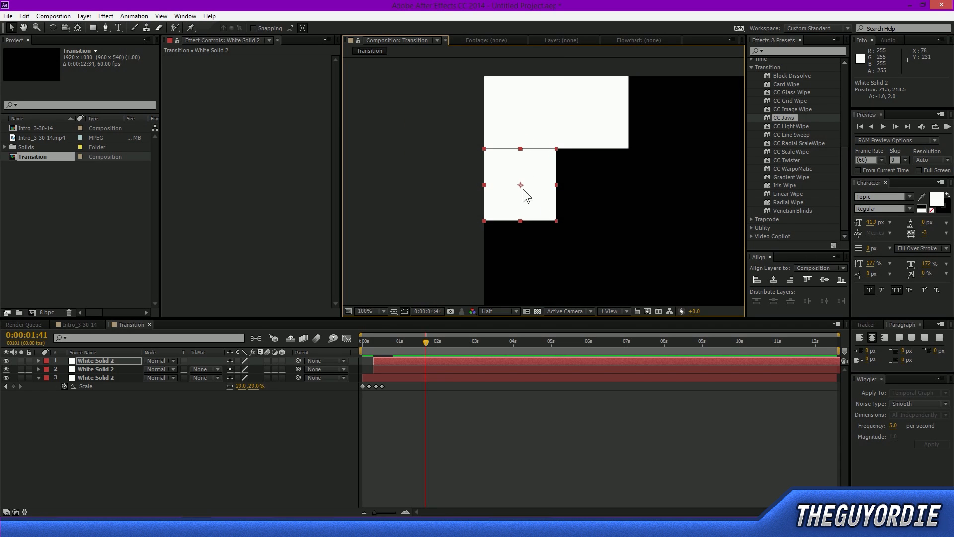
pyautogui.scroll(1, 523, 189)
pyautogui.moveTo(474, 134); pyautogui.dragTo(543, 208)
pyautogui.scroll(1, 541, 203)
pyautogui.press('Right')
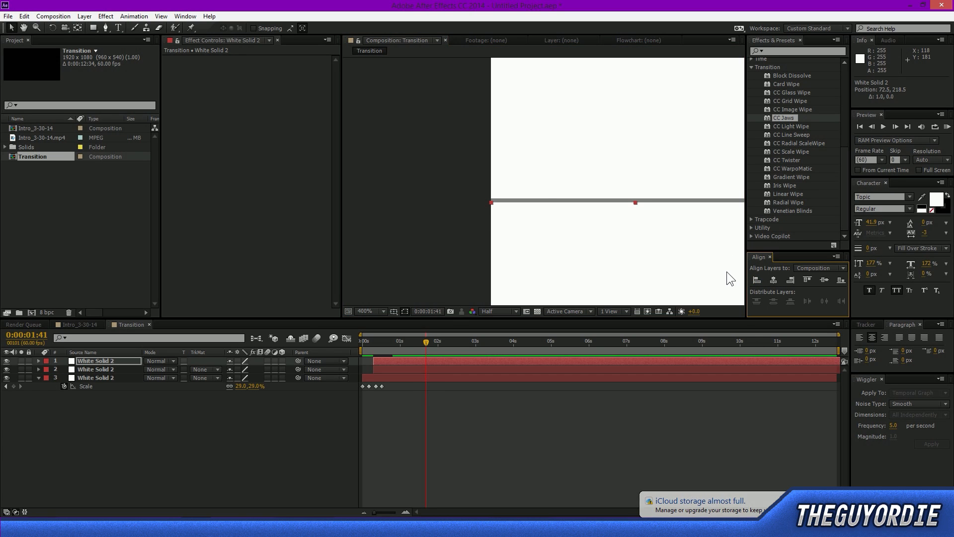
pyautogui.press('Up')
pyautogui.press('Up')
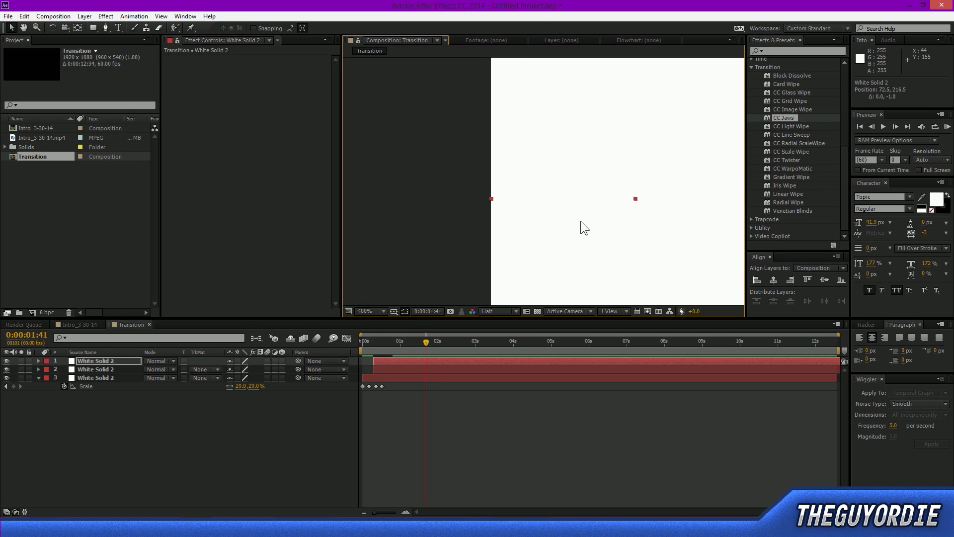
# Step: Play back the three-square animation and examine the squares in the composition's corner
pyautogui.scroll(-4, 584, 223)
pyautogui.press('space')
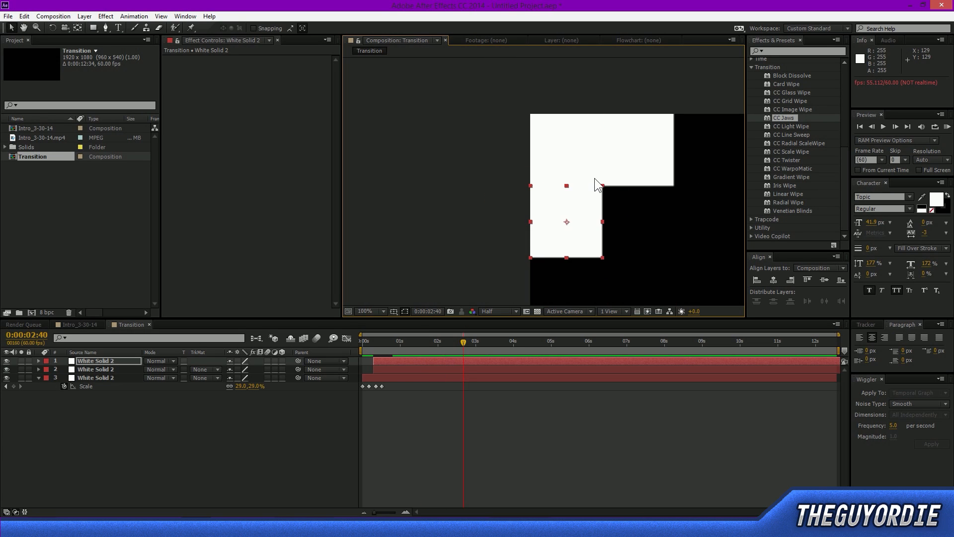
pyautogui.scroll(-4, 605, 178)
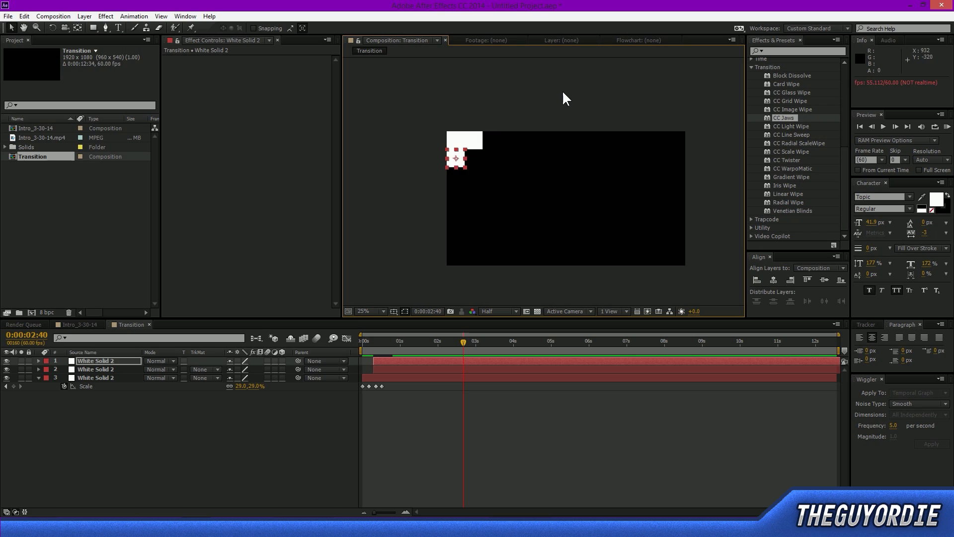
pyautogui.click(563, 92)
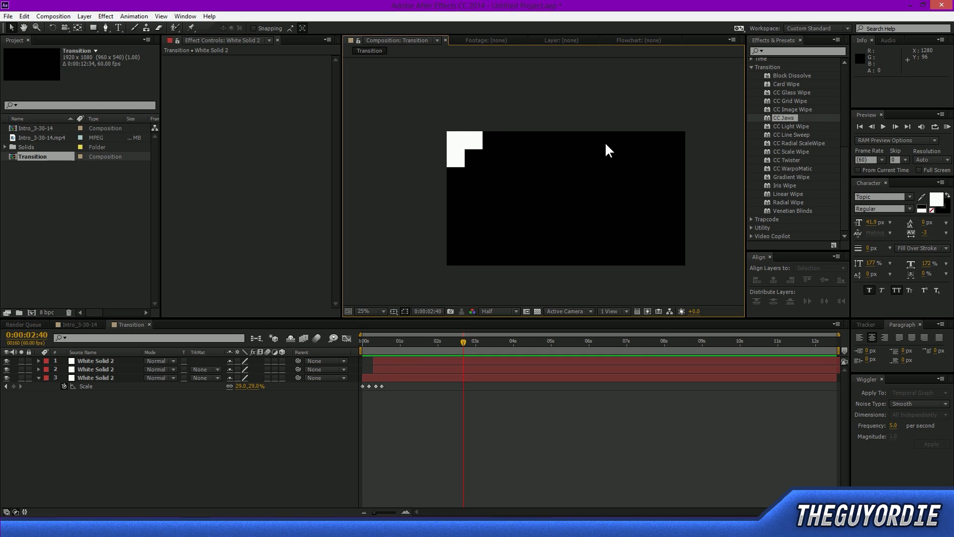
pyautogui.press('KP_0')
pyautogui.press('KP_0')
pyautogui.press('KP_0')
pyautogui.press('.')
pyautogui.moveTo(400, 111); pyautogui.dragTo(455, 171)
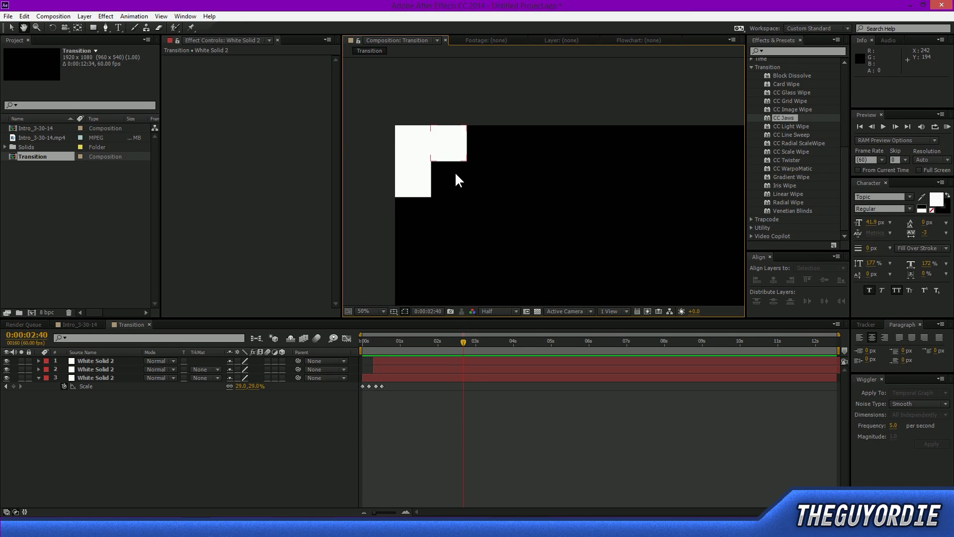
# Step: Duplicate the two offset square layers and stack both copies above all the other layers
pyautogui.click(114, 359)
pyautogui.keyDown('shift'); pyautogui.click(115, 368); pyautogui.keyUp('shift')
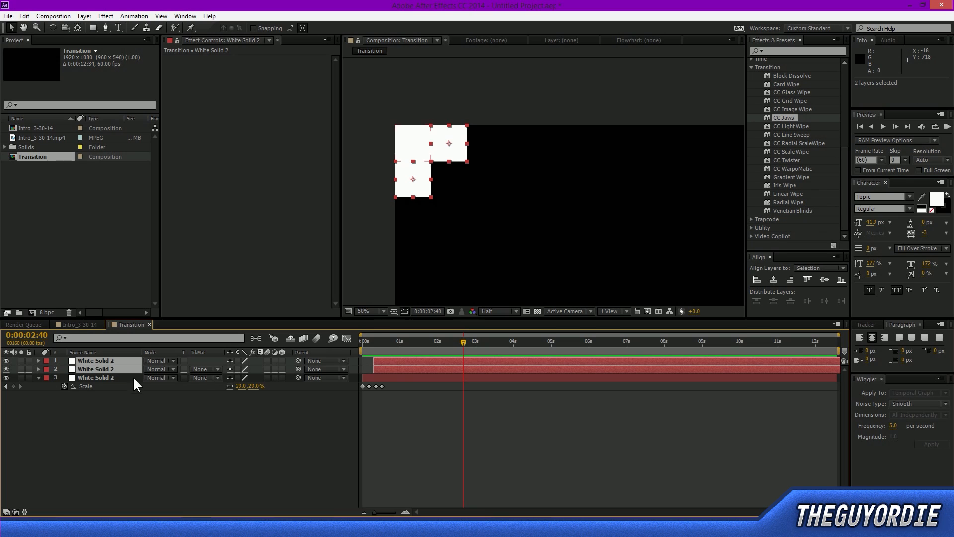
pyautogui.hotkey('ctrl', 'd')
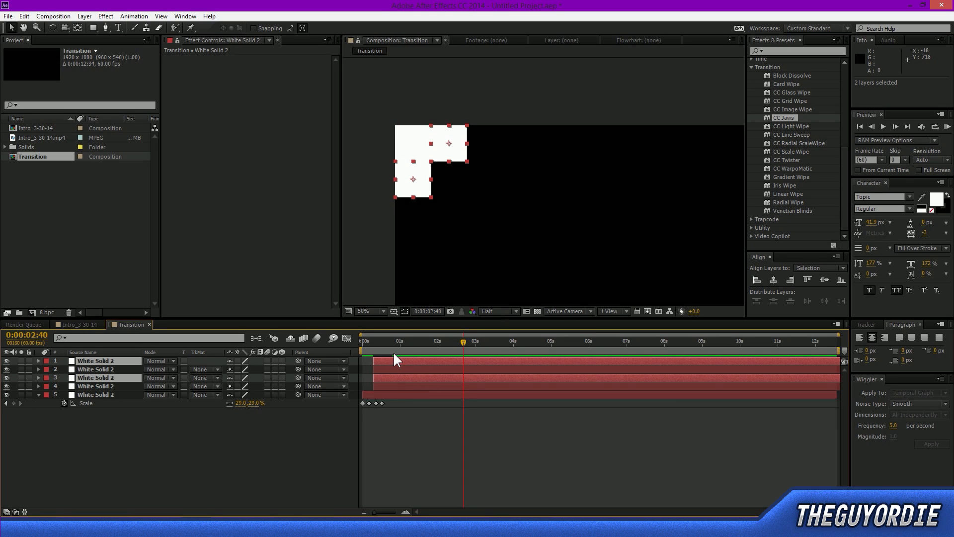
pyautogui.click(127, 376)
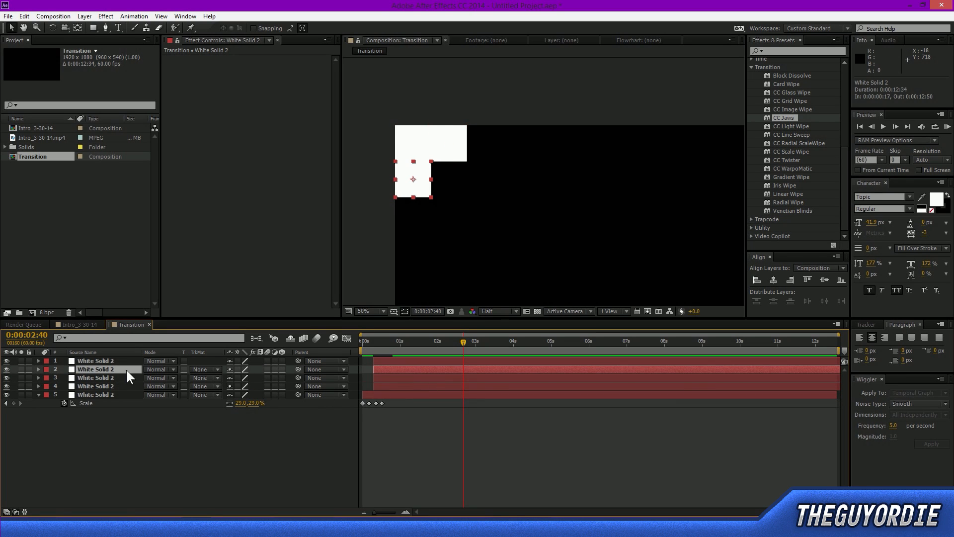
pyautogui.moveTo(127, 373); pyautogui.dragTo(130, 362)
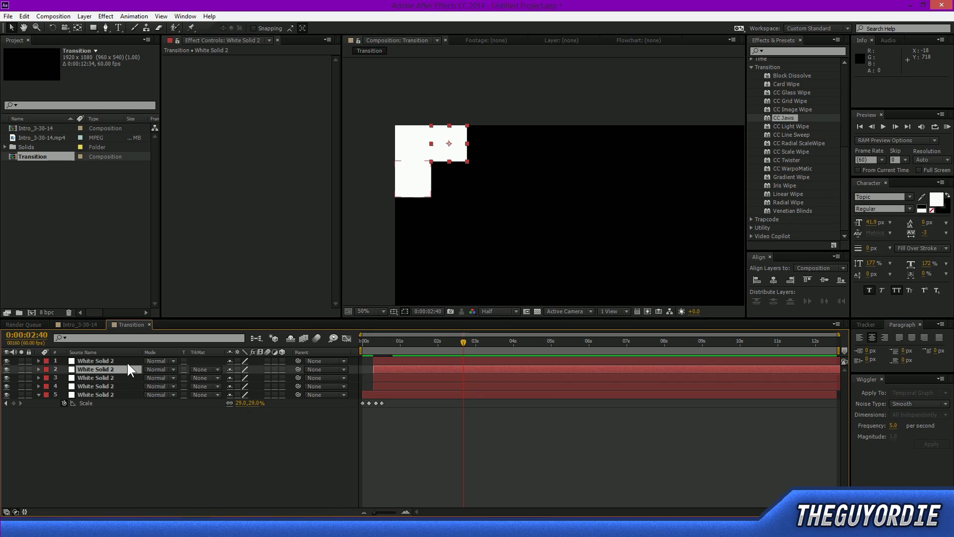
pyautogui.keyDown('shift'); pyautogui.click(117, 361); pyautogui.keyUp('shift')
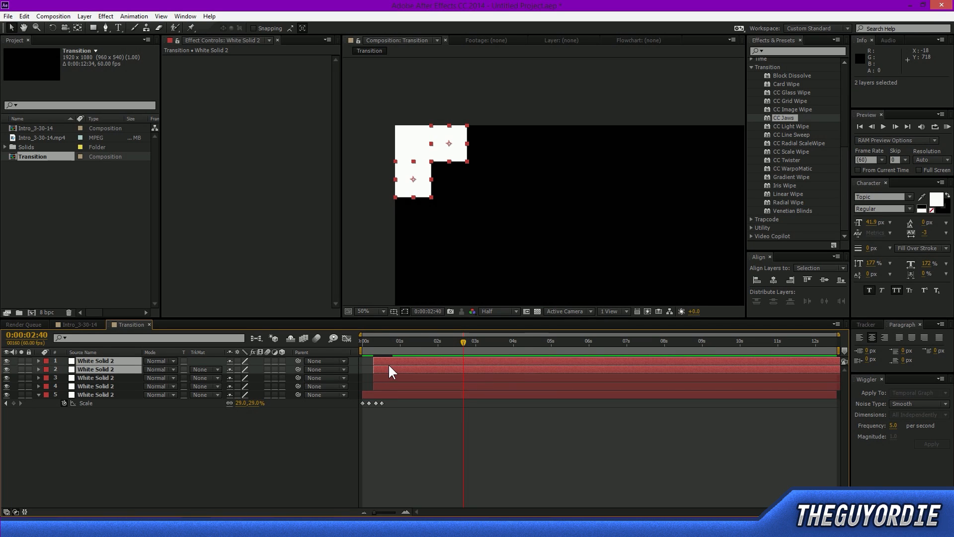
# Step: Shift the two new copies 20 frames later so they start at 0:00:00:37
pyautogui.press('F2')
pyautogui.click(103, 369)
pyautogui.keyDown('shift'); pyautogui.click(112, 362); pyautogui.keyUp('shift')
pyautogui.moveTo(390, 370); pyautogui.dragTo(354, 348)
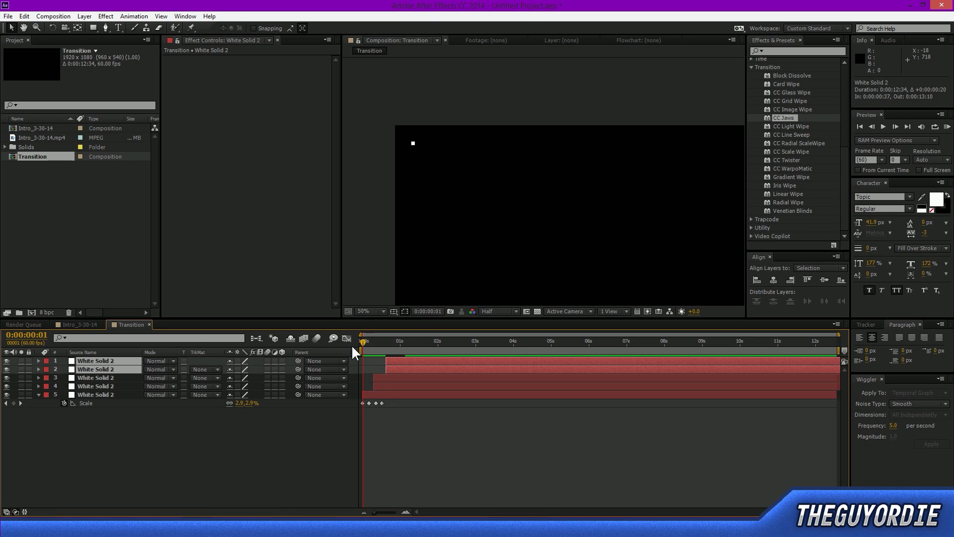
# Step: Step frame by frame from 0:00:00:01 to 0:00:00:29 to examine how the squares grow and when the second pair starts
pyautogui.press('pagedown')
pyautogui.press('pagedown')
pyautogui.press('pagedown')
pyautogui.press('pagedown')
pyautogui.press('pagedown')
pyautogui.press('pagedown')
pyautogui.press('pagedown')
pyautogui.press('pagedown')
pyautogui.press('pagedown')
pyautogui.press('pagedown')
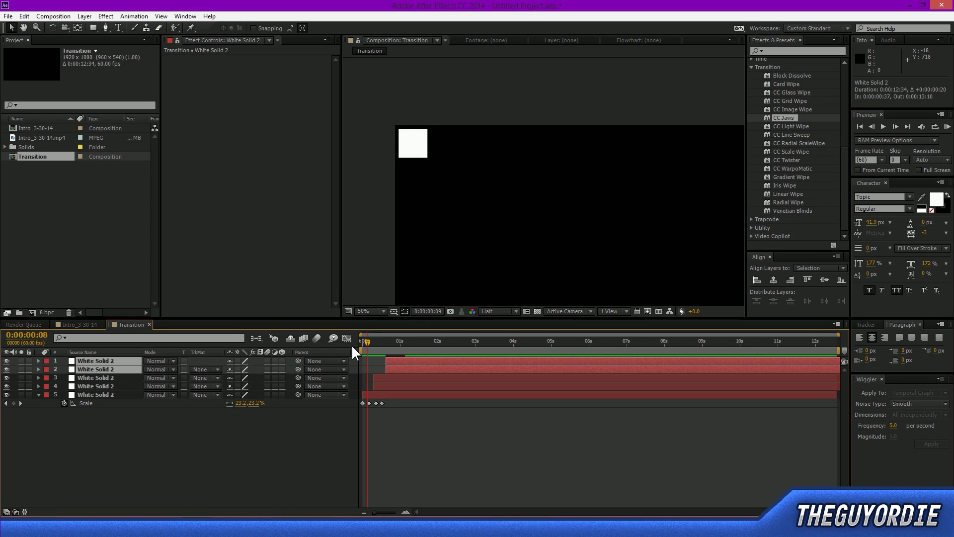
pyautogui.press('pagedown')
pyautogui.press('pagedown')
pyautogui.press('pagedown')
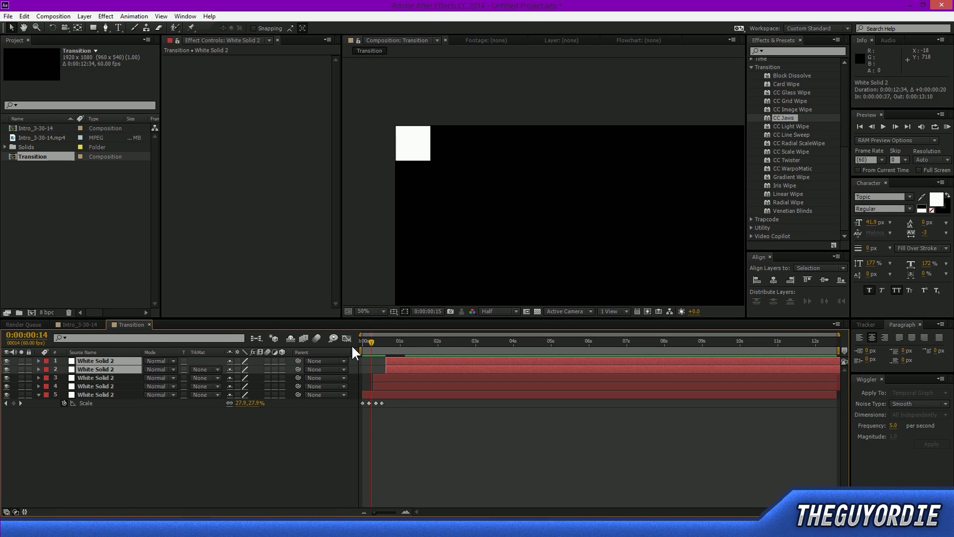
pyautogui.press('pagedown')
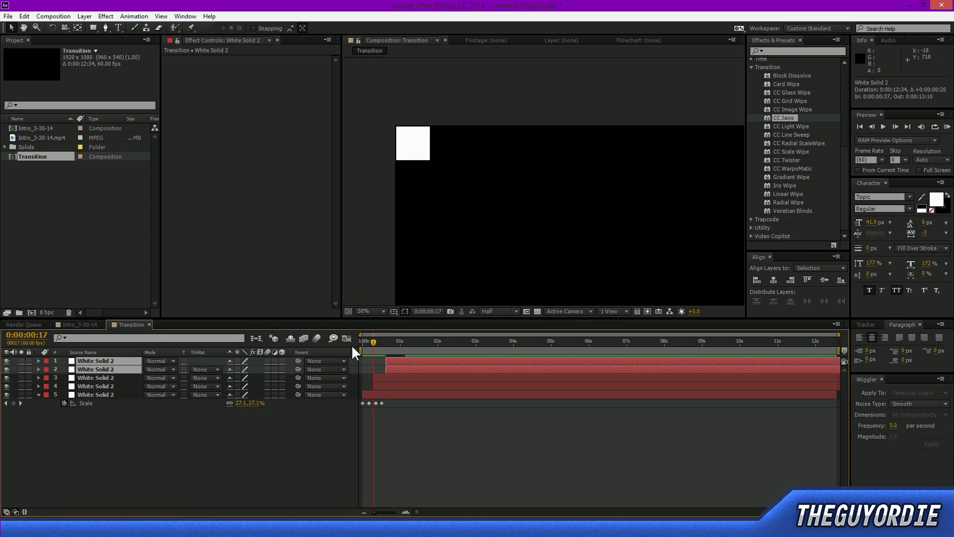
pyautogui.press('pagedown')
pyautogui.press('pagedown')
pyautogui.press('pagedown')
pyautogui.press('pagedown')
pyautogui.press('pagedown')
pyautogui.press('pagedown')
pyautogui.press('pagedown')
pyautogui.press('pagedown')
pyautogui.press('pagedown')
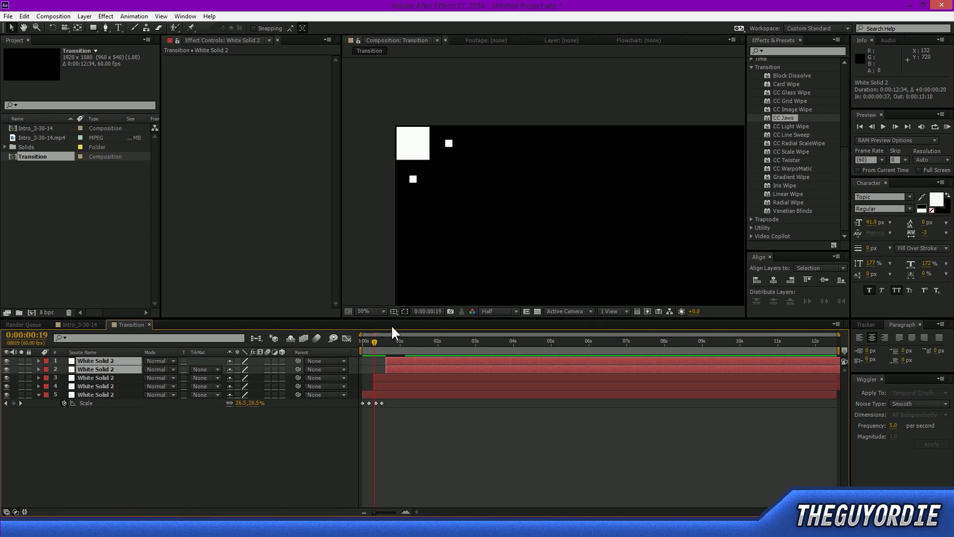
pyautogui.press('pagedown')
pyautogui.press('pagedown')
pyautogui.press('pagedown')
pyautogui.press('pagedown')
pyautogui.press('pagedown')
pyautogui.press('pagedown')
pyautogui.press('pagedown')
pyautogui.press('pagedown')
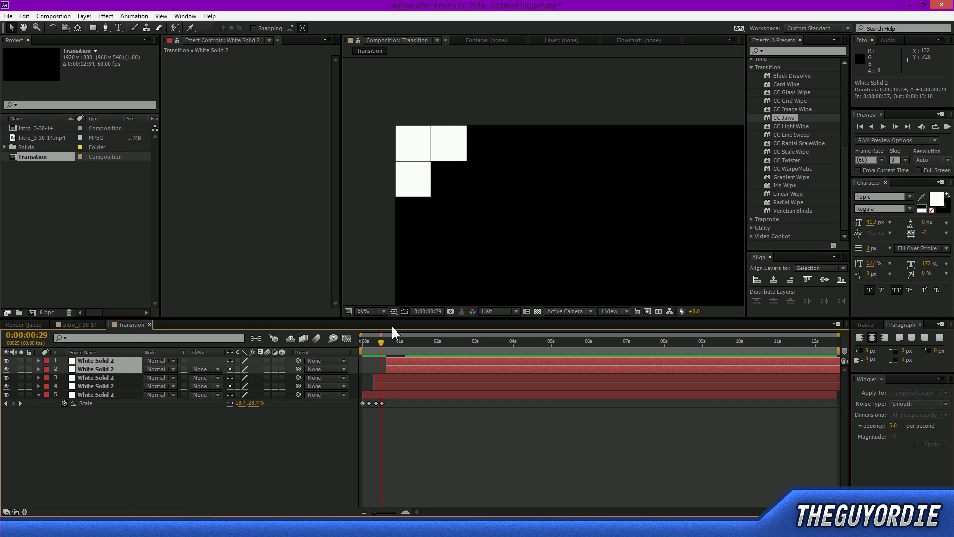
# Step: Start the two new square copies at 0:00:00:35 and, at 0:00:01:32, move both down about 148 px, one square below the earlier pair
pyautogui.press('pagedown')
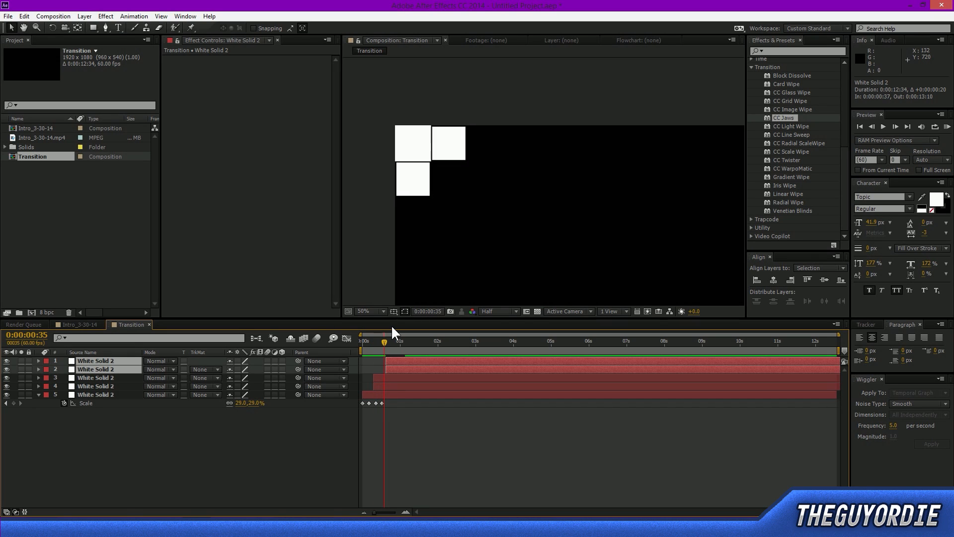
pyautogui.moveTo(392, 365); pyautogui.dragTo(390, 364)
pyautogui.moveTo(389, 345); pyautogui.dragTo(411, 366)
pyautogui.moveTo(422, 188); pyautogui.dragTo(424, 226)
pyautogui.scroll(1, 422, 165)
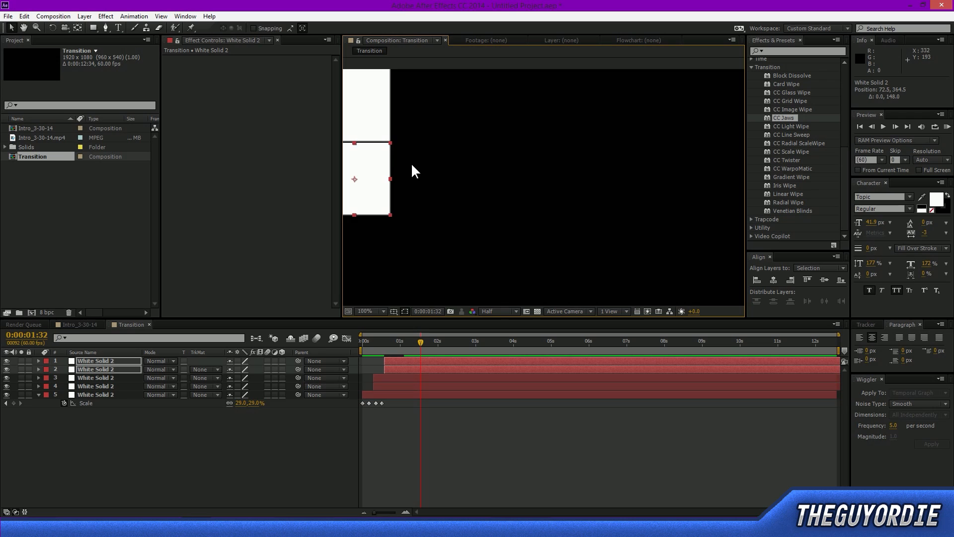
# Step: Nudge the two copies up and slightly sideways to close the gaps against the earlier squares, leaving nothing selected
pyautogui.moveTo(420, 145); pyautogui.dragTo(641, 139)
pyautogui.press('Up')
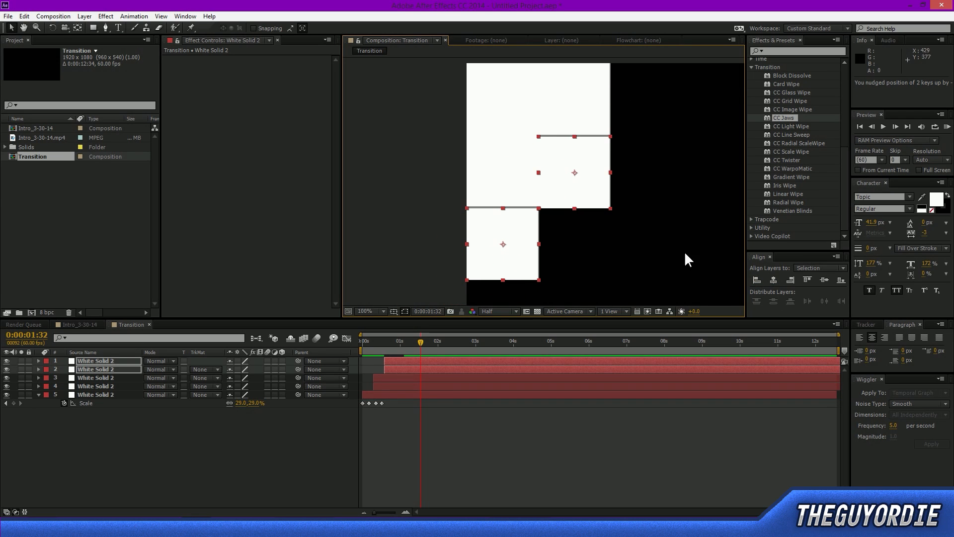
pyautogui.press('.')
pyautogui.moveTo(395, 228); pyautogui.dragTo(528, 155)
pyautogui.press('Right')
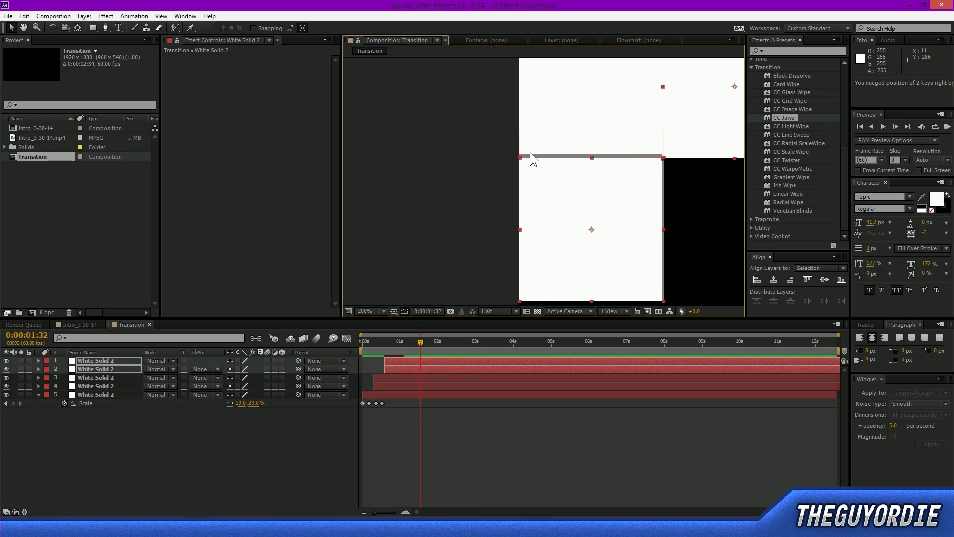
pyautogui.press('Up')
pyautogui.press('Up')
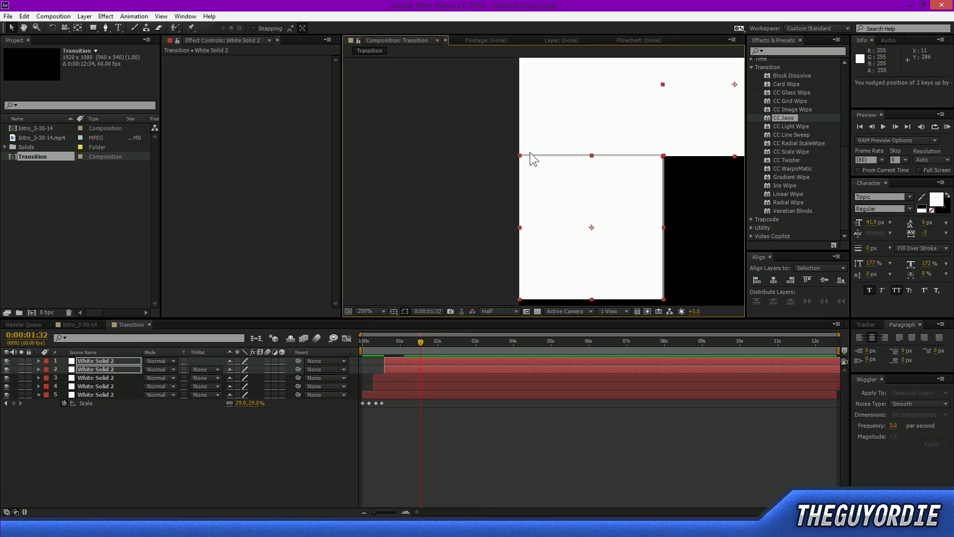
pyautogui.scroll(-4, 537, 162)
pyautogui.moveTo(500, 162); pyautogui.dragTo(439, 157)
pyautogui.click(448, 196)
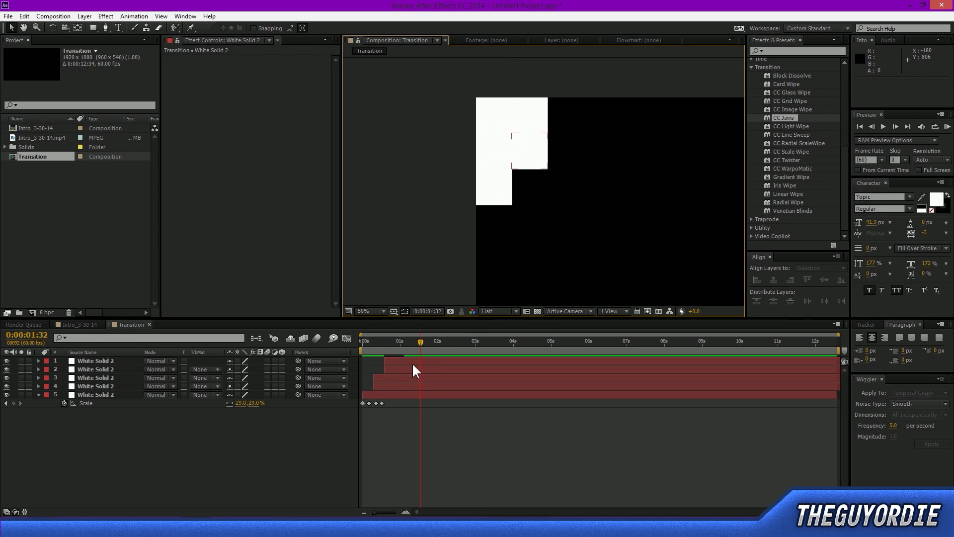
# Step: Duplicate the lowest square's layer and move the copy about 292 px right and 294 px up to the end of the top row
pyautogui.click(414, 359)
pyautogui.hotkey('ctrl', 'd')
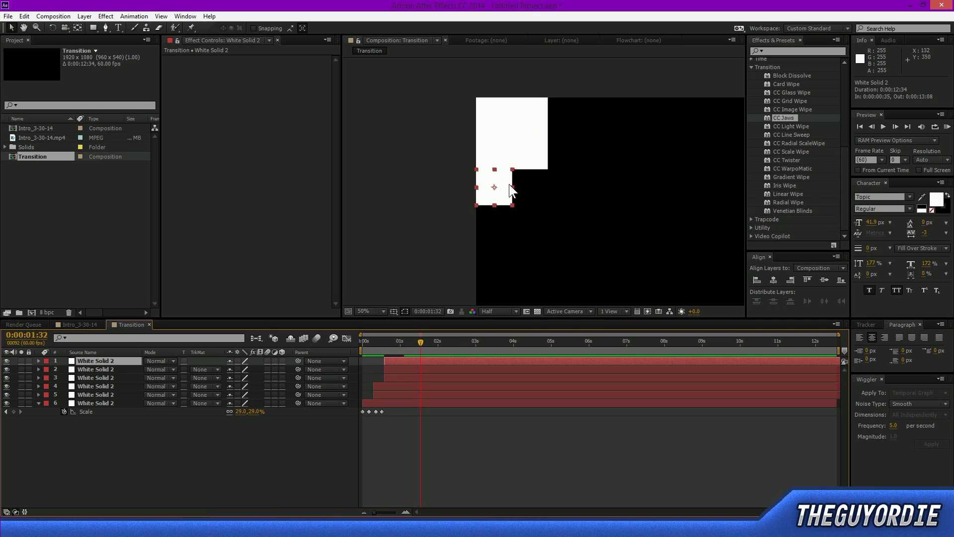
pyautogui.moveTo(497, 201); pyautogui.dragTo(570, 128)
pyautogui.scroll(1, 567, 127)
pyautogui.moveTo(607, 96); pyautogui.dragTo(536, 218)
pyautogui.scroll(1, 512, 206)
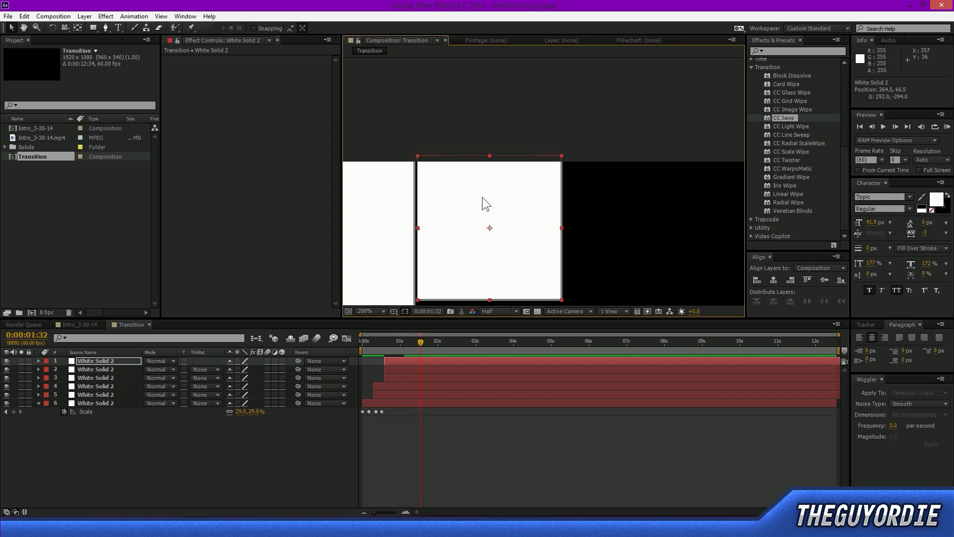
# Step: Nudge the copy to position 360.5, 72.0, flush with the composition's top edge and the neighbouring square, and deselect it
pyautogui.press('Down')
pyautogui.press('Down')
pyautogui.press('Down')
pyautogui.press('Down')
pyautogui.press('Down')
pyautogui.press('Down')
pyautogui.press('Down')
pyautogui.press('Down')
pyautogui.press('Down')
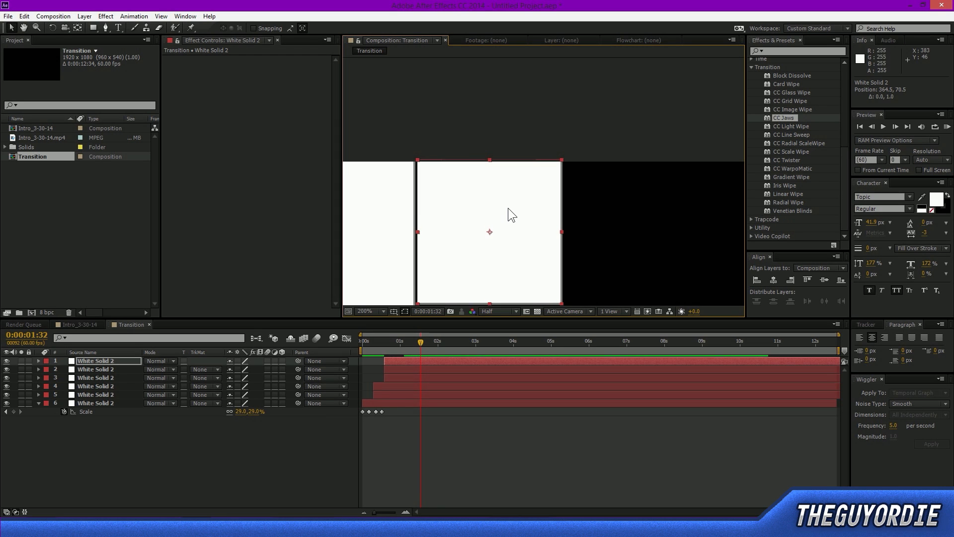
pyautogui.press('Left')
pyautogui.press('Left')
pyautogui.press('Left')
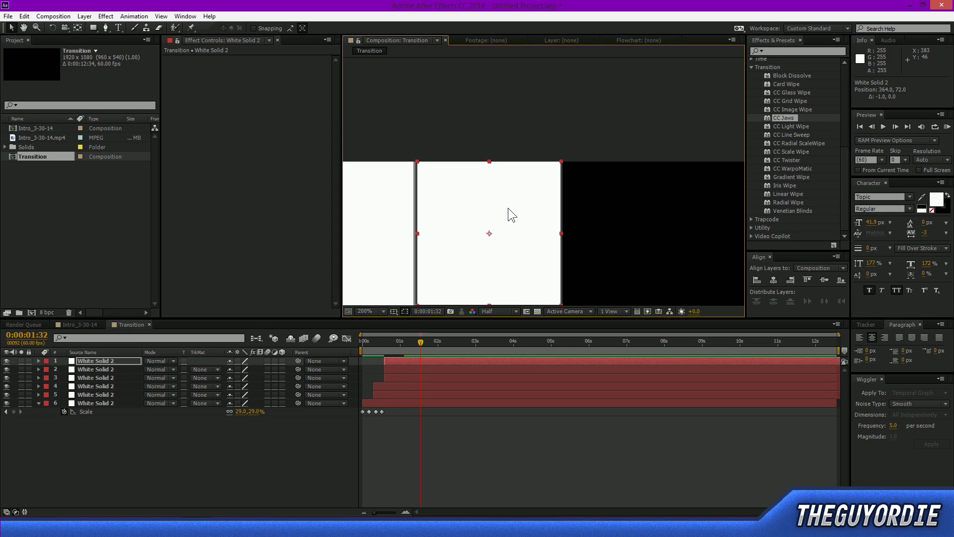
pyautogui.press('Left')
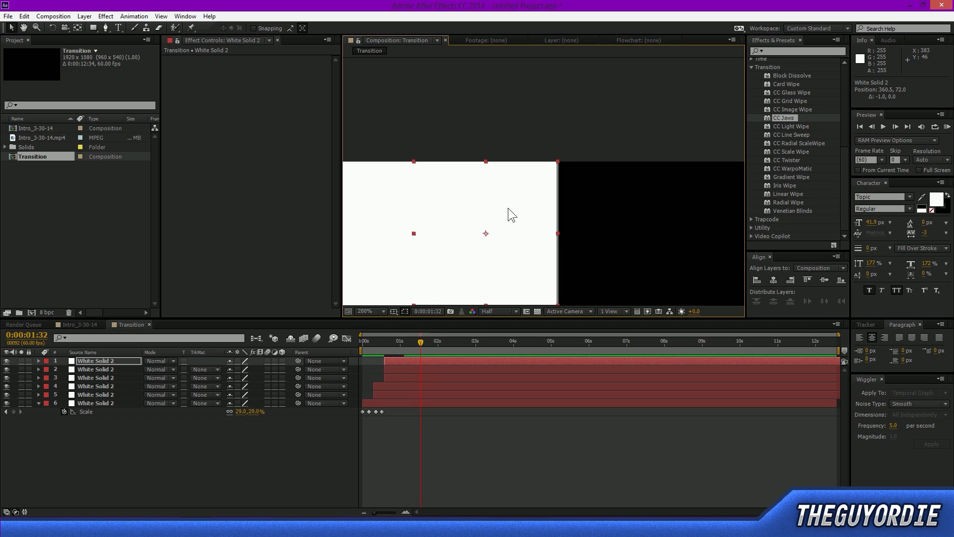
pyautogui.click(583, 107)
pyautogui.scroll(-8, 571, 144)
pyautogui.scroll(2, 622, 202)
pyautogui.moveTo(622, 203); pyautogui.dragTo(554, 137)
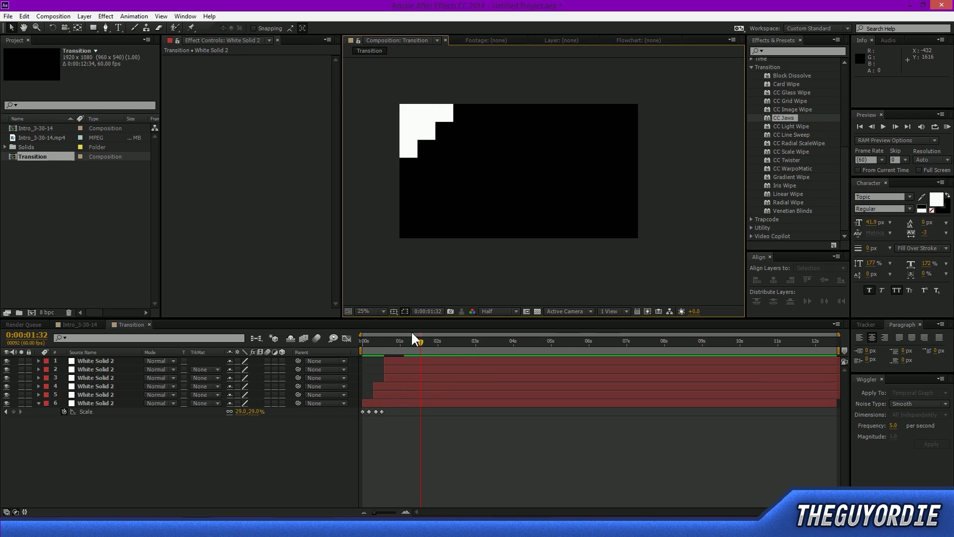
pyautogui.click(414, 118)
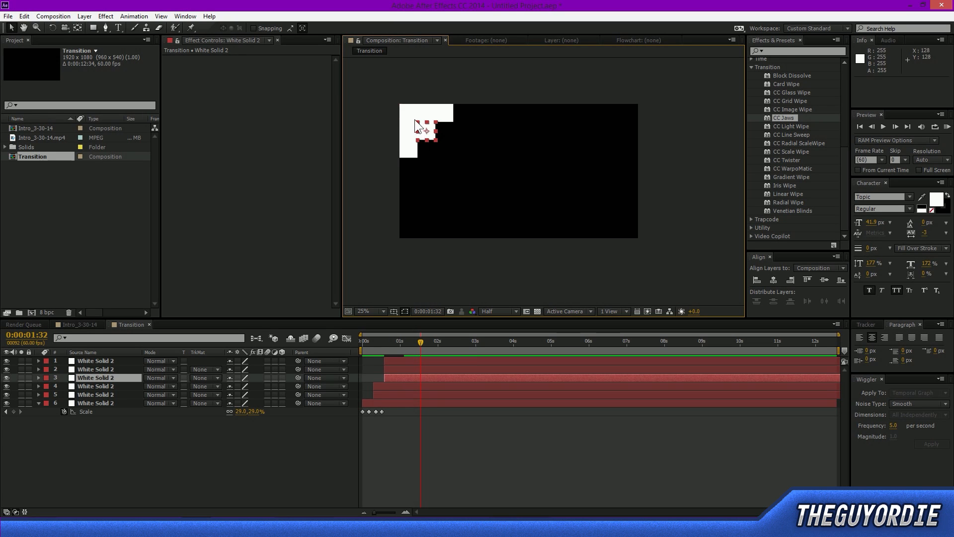
pyautogui.click(416, 126)
pyautogui.click(413, 130)
pyautogui.click(415, 124)
pyautogui.click(416, 132)
pyautogui.click(423, 136)
pyautogui.click(425, 146)
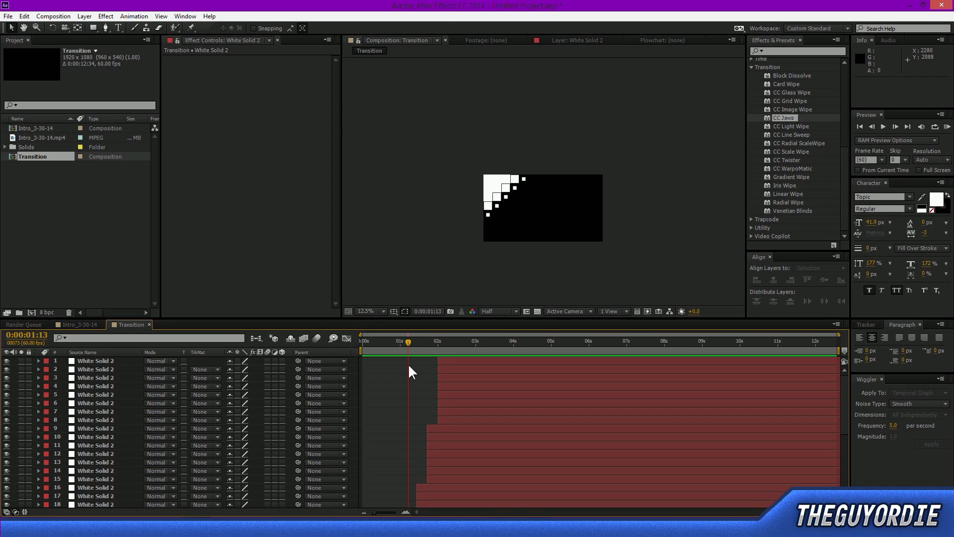
# Step: Play back the growing staircase of squares and examine the frame at 0:00:02:23
pyautogui.press('KP_0')
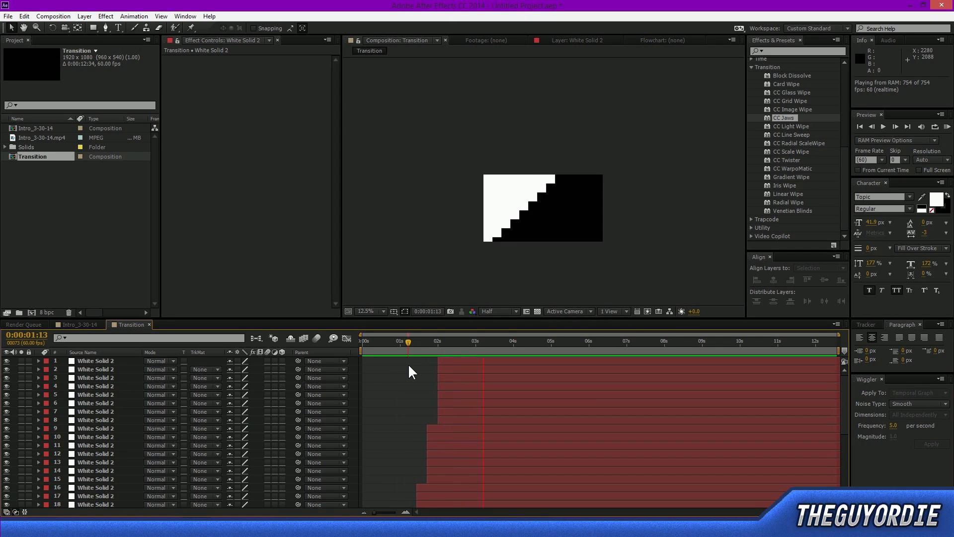
pyautogui.press('space')
pyautogui.moveTo(431, 342); pyautogui.dragTo(452, 367)
# Step: Pre-compose all White Solid 2 layers with all attributes into a new composition named LeftCubes
pyautogui.click(106, 361)
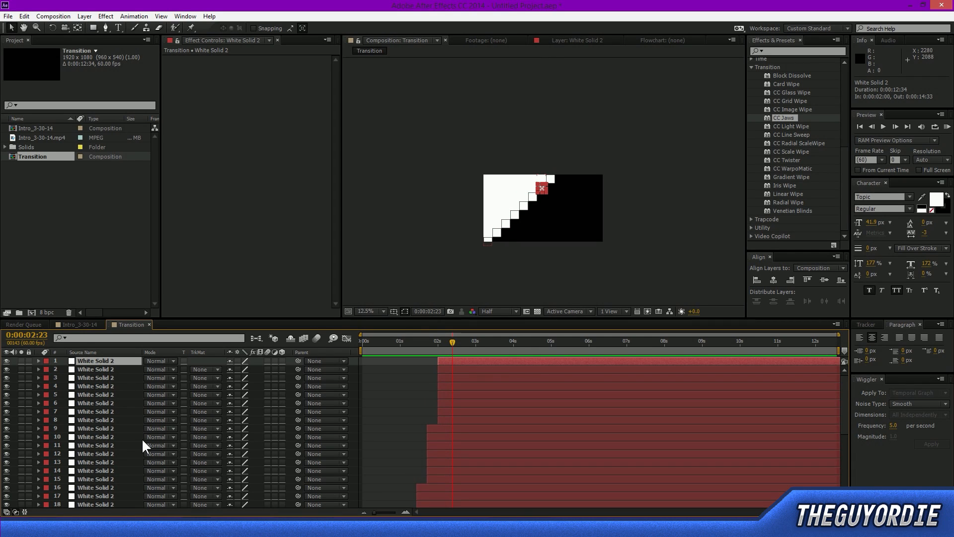
pyautogui.hotkey('ctrl', 'a')
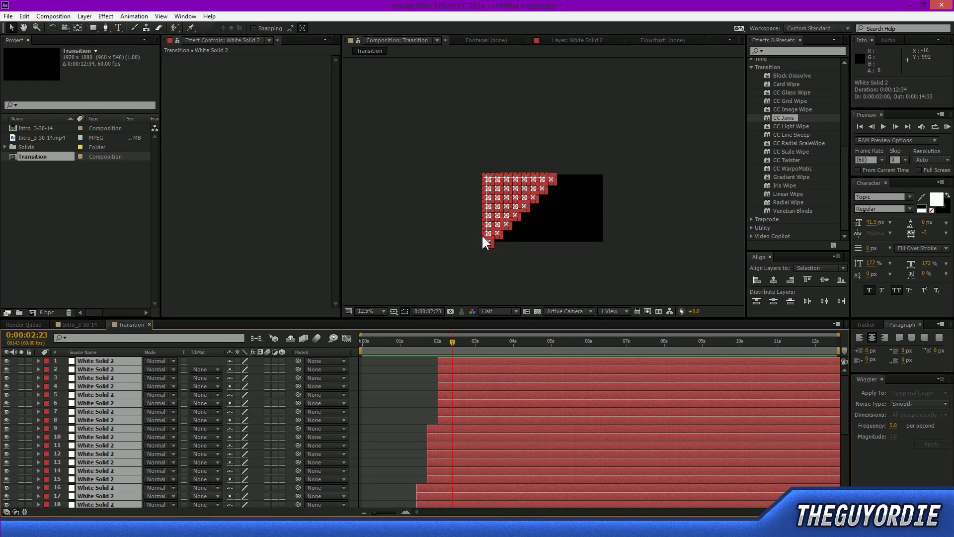
pyautogui.hotkey('ctrl', 'shift', 'c')
pyautogui.click(541, 320)
pyautogui.rightClick(104, 439)
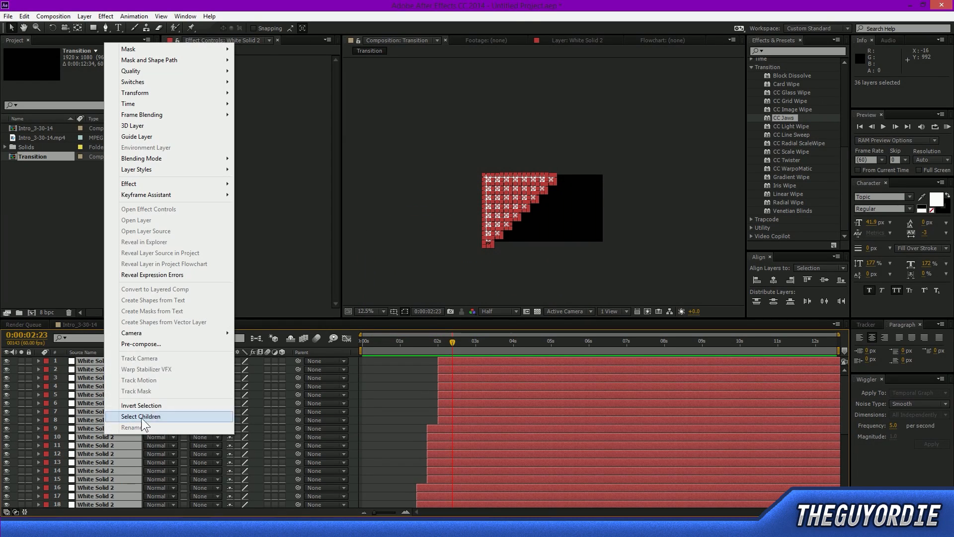
pyautogui.click(165, 344)
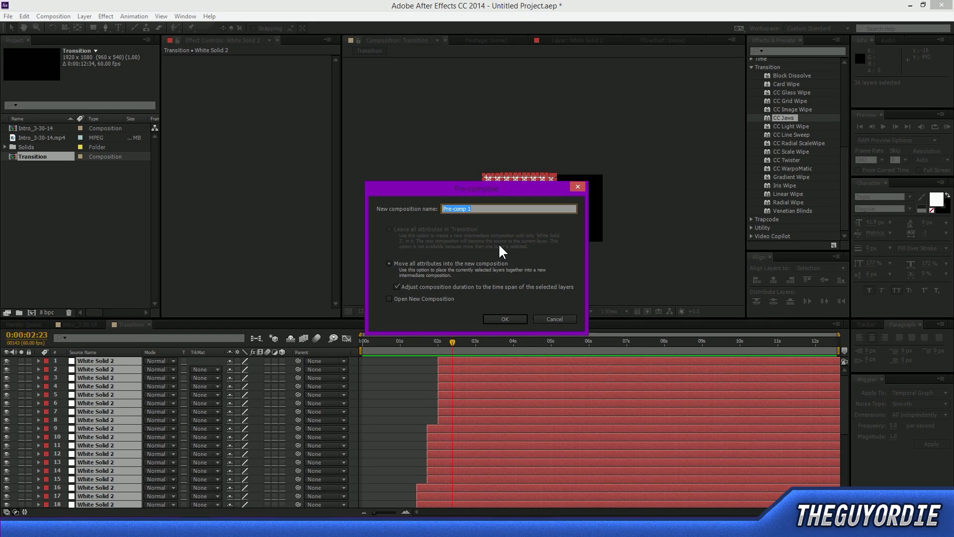
pyautogui.write('LeftCubes')
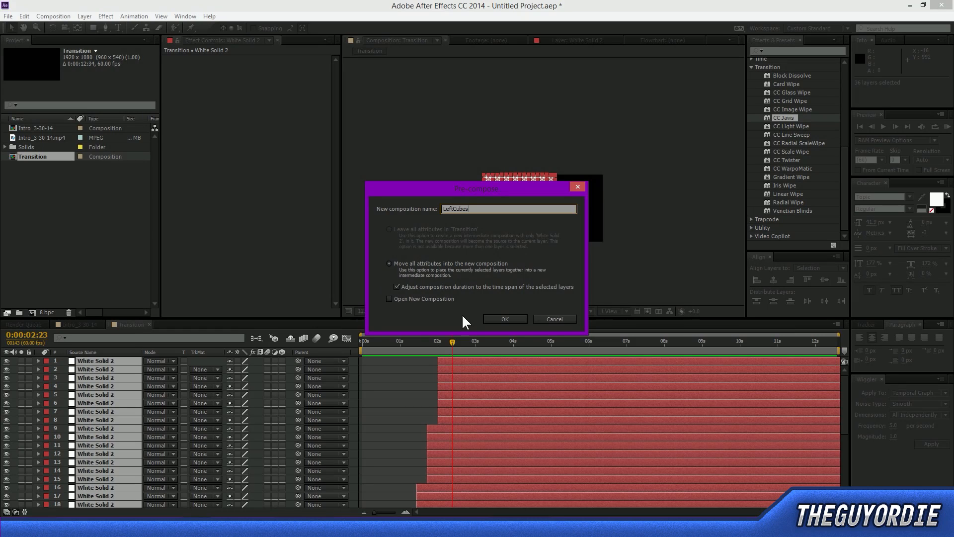
pyautogui.click(521, 317)
pyautogui.click(557, 402)
# Step: Play back the LeftCubes layer from near the start and check the frame at 0:00:02:32
pyautogui.moveTo(455, 341); pyautogui.dragTo(345, 347)
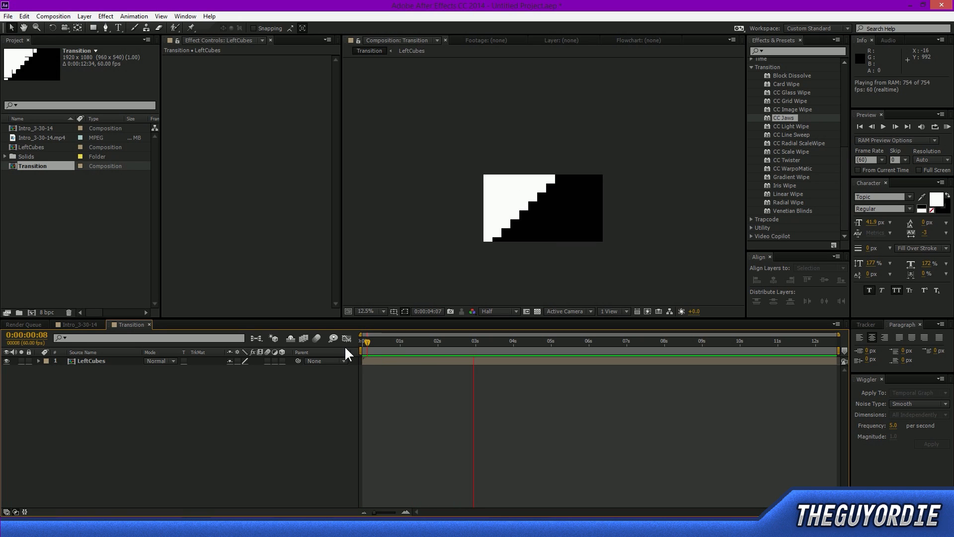
pyautogui.press('space')
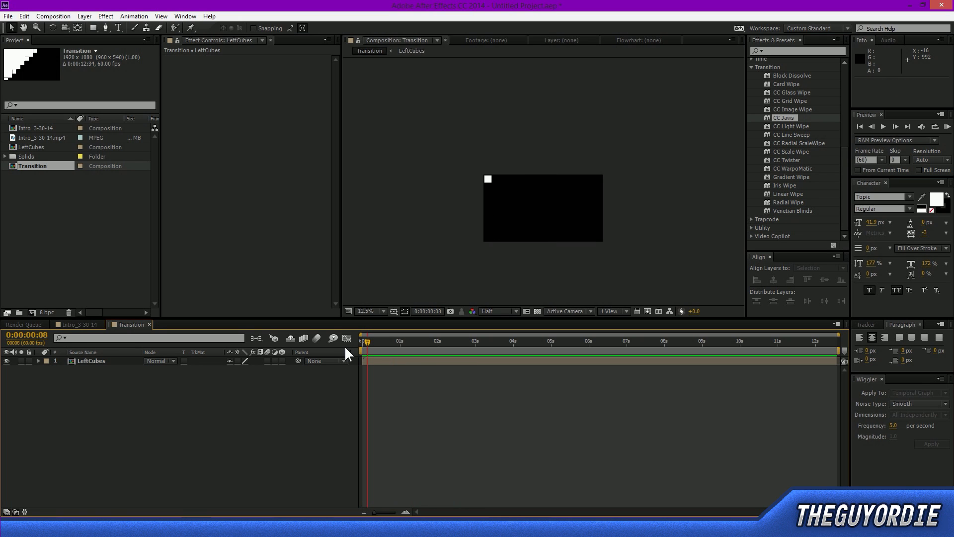
pyautogui.moveTo(404, 339); pyautogui.dragTo(457, 342)
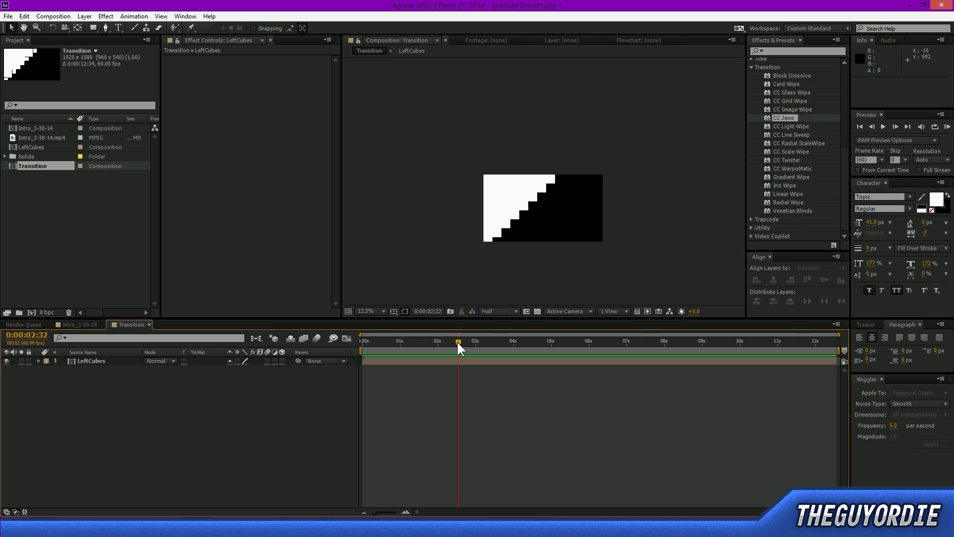
# Step: Scale the LeftCubes layer up beyond the frame and align it to the composition's left and top edges
pyautogui.click(106, 362)
pyautogui.moveTo(602, 242); pyautogui.dragTo(639, 262)
pyautogui.moveTo(583, 222); pyautogui.dragTo(619, 250)
pyautogui.hotkey('ctrl', 'z')
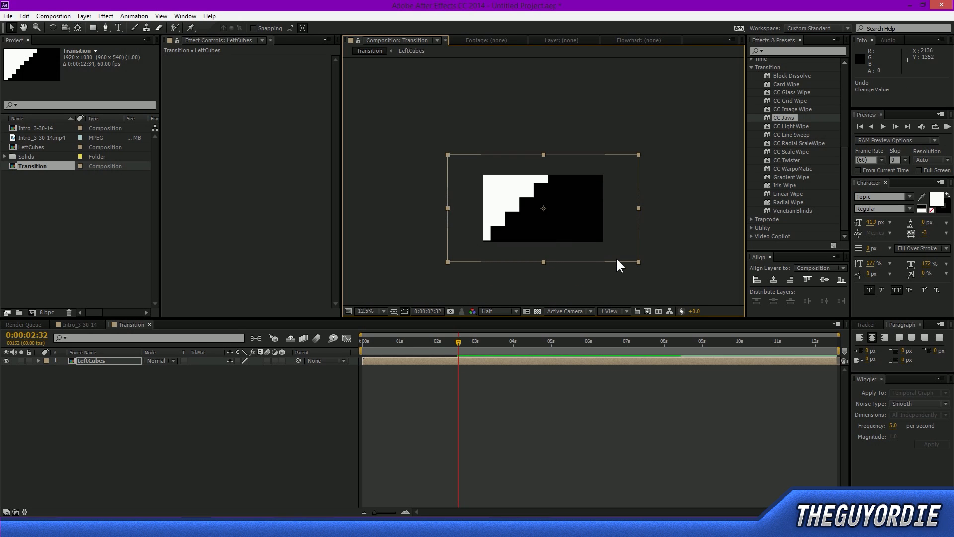
pyautogui.moveTo(638, 262); pyautogui.dragTo(620, 252)
pyautogui.click(756, 280)
pyautogui.click(807, 280)
pyautogui.click(705, 252)
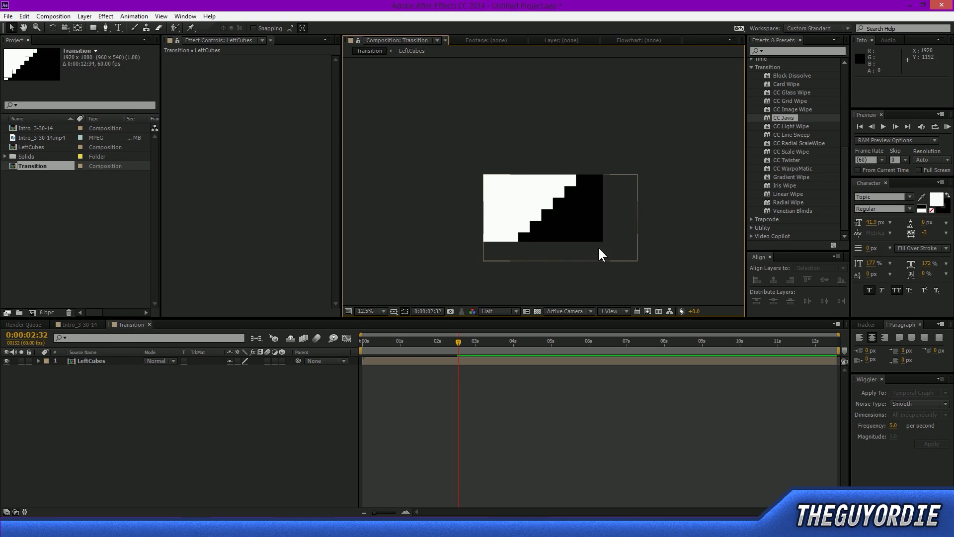
# Step: At 0:00:01:55, duplicate the LeftCubes layer and rotate the copy half a turn so its squares start from the opposite corner
pyautogui.moveTo(480, 353); pyautogui.dragTo(428, 364)
pyautogui.click(430, 362)
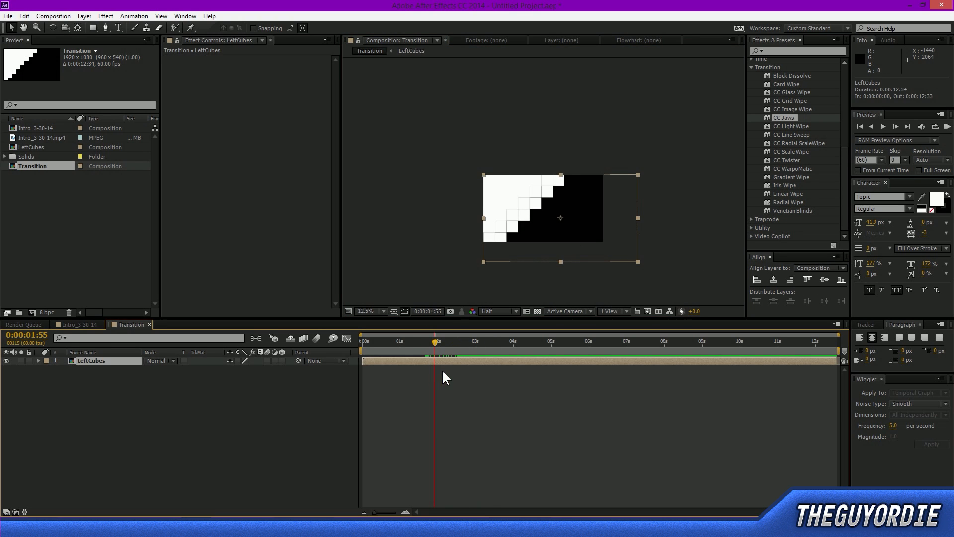
pyautogui.hotkey('ctrl', 'd')
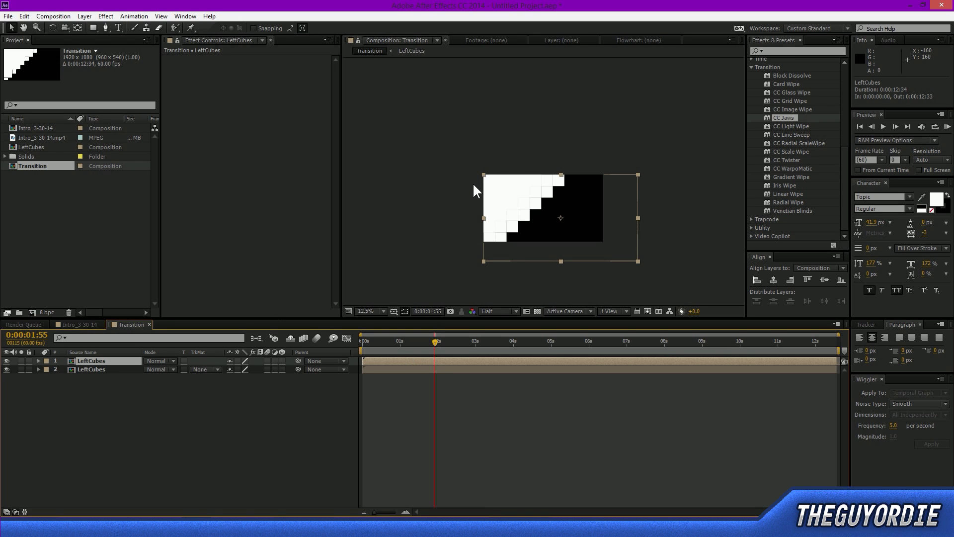
pyautogui.press('w')
pyautogui.moveTo(477, 149); pyautogui.dragTo(616, 153)
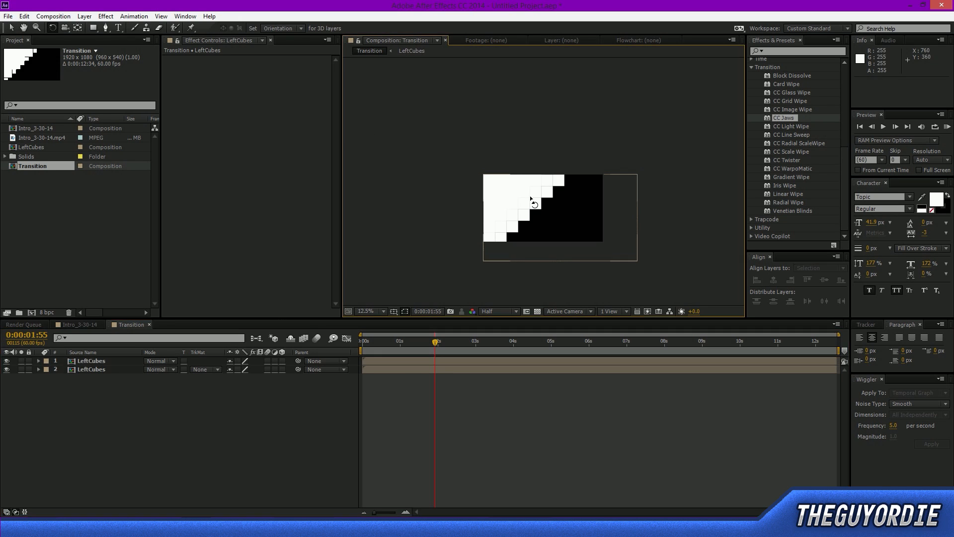
pyautogui.moveTo(498, 196); pyautogui.dragTo(653, 242)
pyautogui.press('Return')
pyautogui.press('v')
# Step: Move the rotated LeftCubes copy over the frame and align it to the composition's bottom and right edges
pyautogui.moveTo(607, 255); pyautogui.dragTo(571, 238)
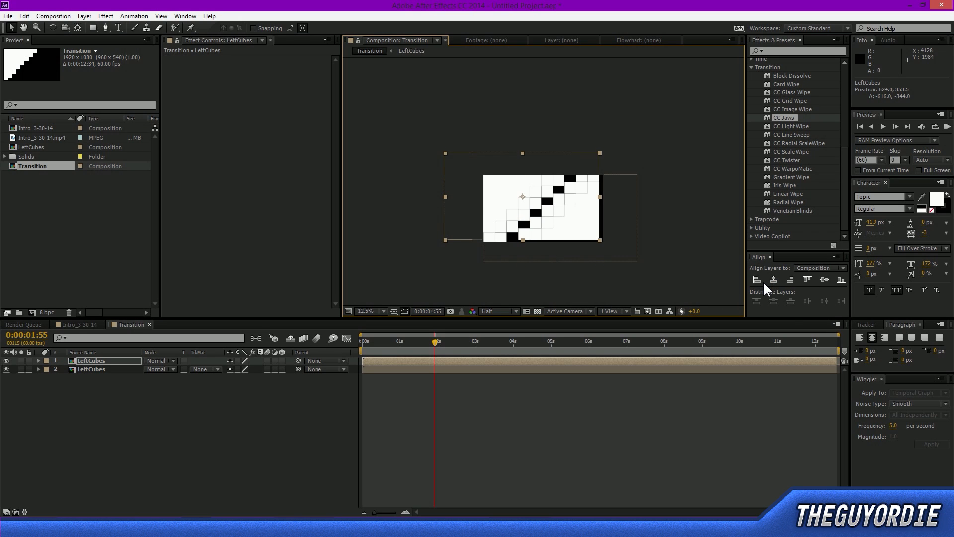
pyautogui.click(807, 279)
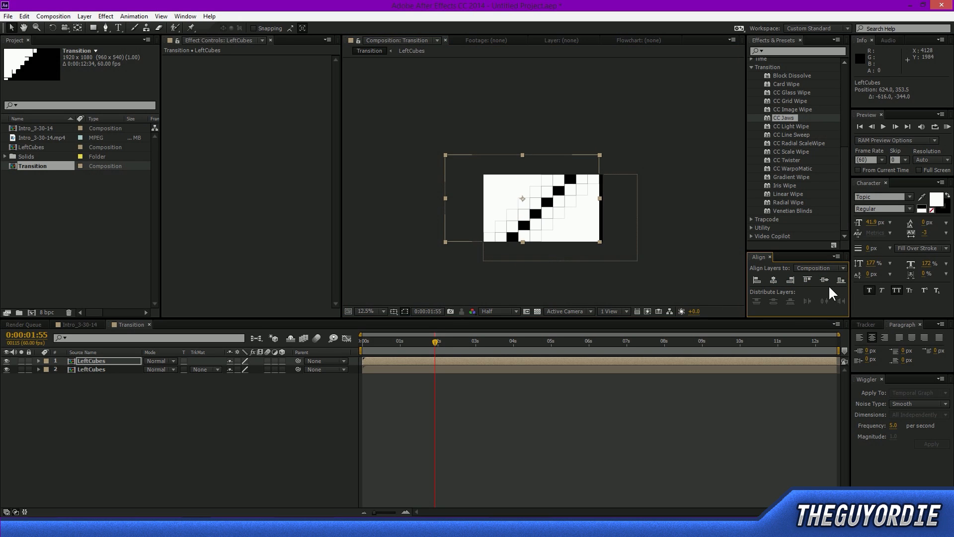
pyautogui.click(634, 300)
# Step: Play back the two-sided transition and examine how the squares from both corners meet and fill the frame
pyautogui.moveTo(434, 342); pyautogui.dragTo(357, 367)
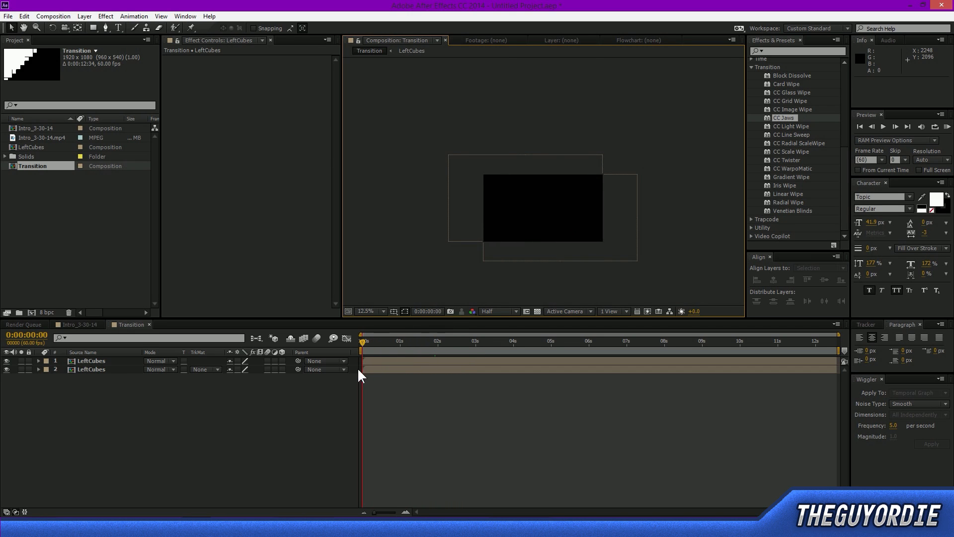
pyautogui.press('KP_0')
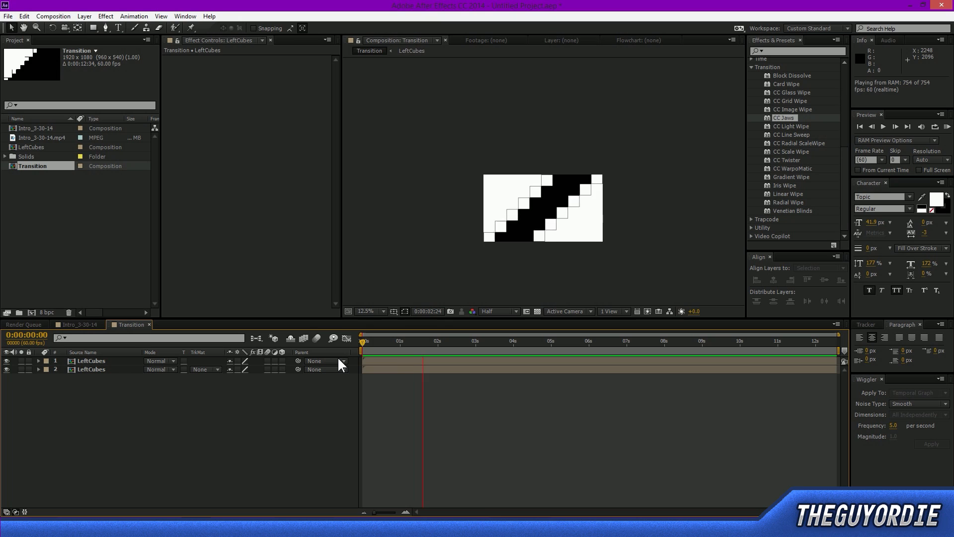
pyautogui.click(506, 348)
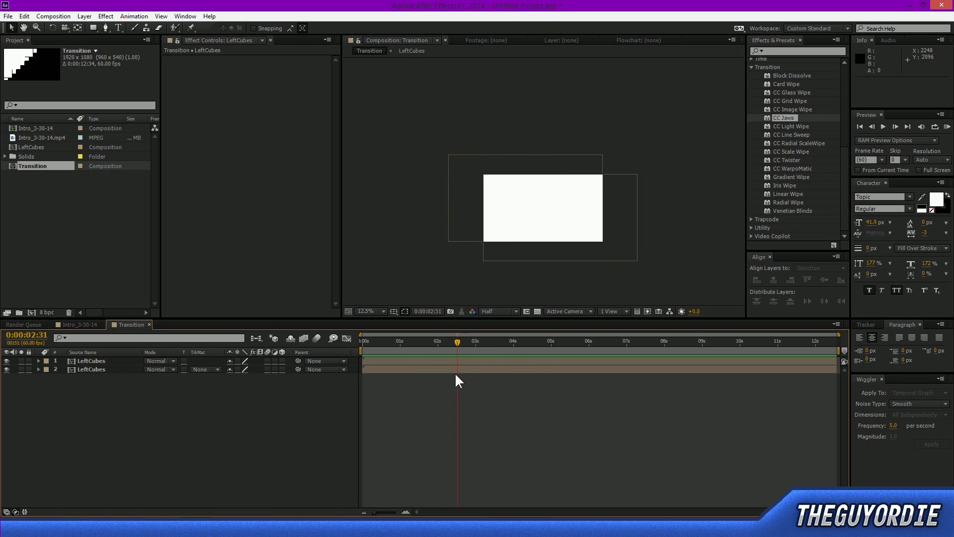
pyautogui.moveTo(456, 374); pyautogui.dragTo(405, 402)
pyautogui.press('KP_0')
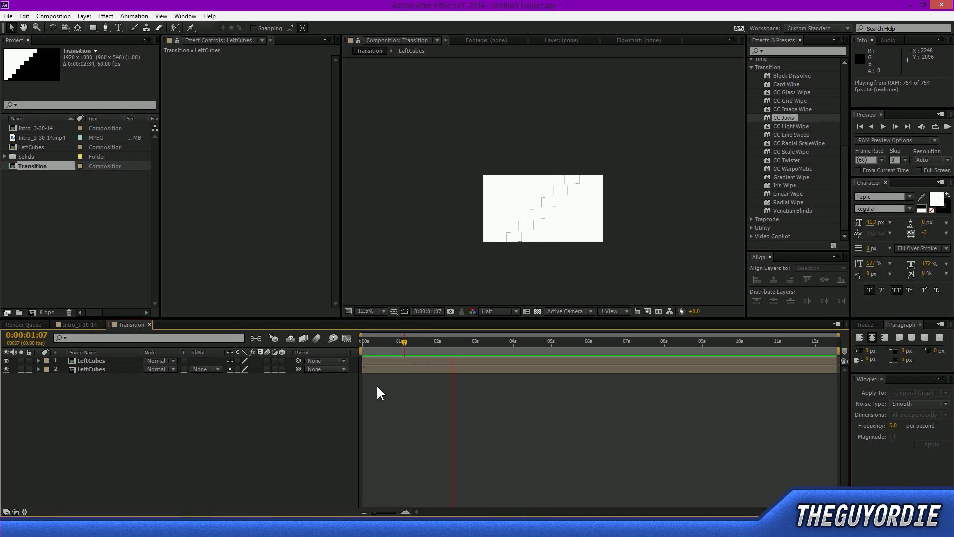
pyautogui.press('space')
# Step: Pre-compose the two LeftCubes layers into a new composition named TransitionCubeBothSides, moving all attributes into it
pyautogui.moveTo(108, 365); pyautogui.dragTo(175, 454)
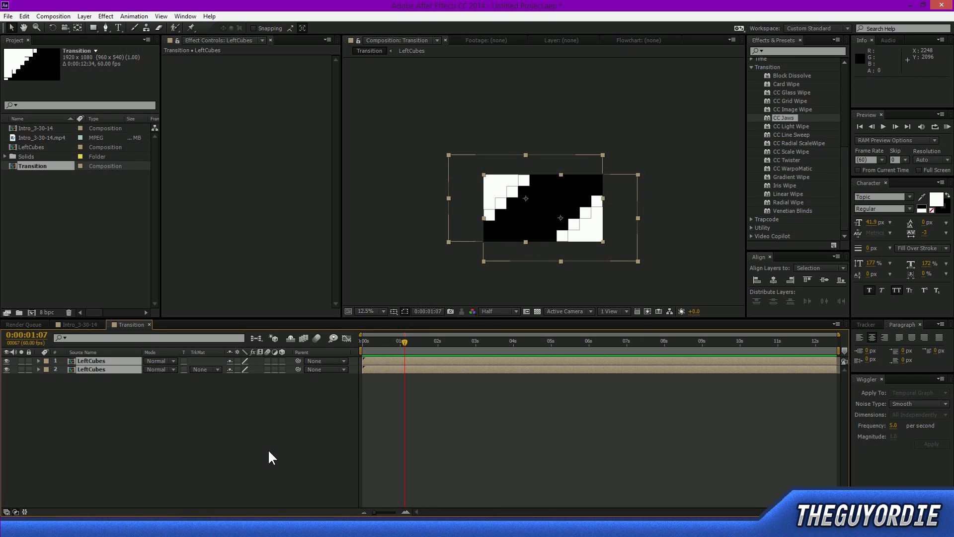
pyautogui.hotkey('ctrl', 'shift', 'c')
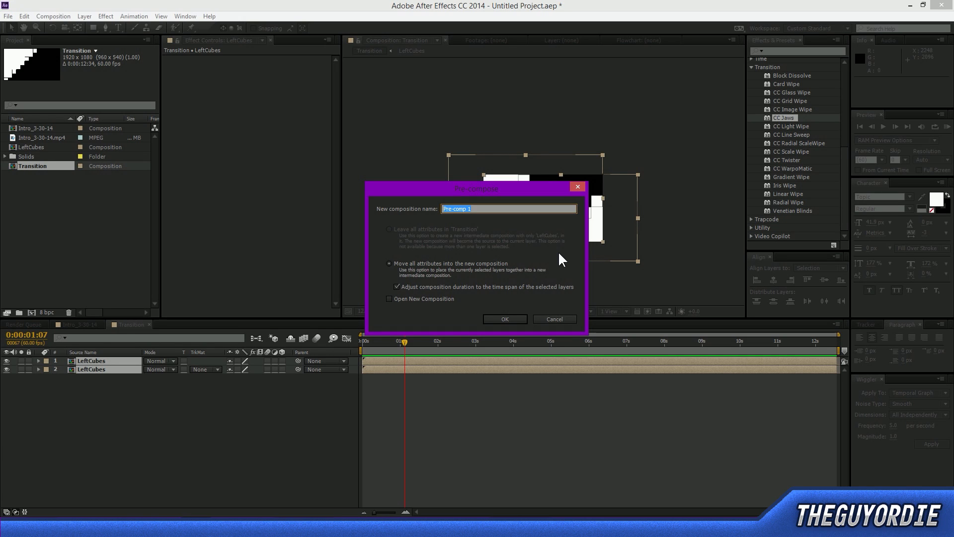
pyautogui.write('Transition')
pyautogui.write('CubeBo')
pyautogui.write('thr')
pyautogui.write('Sides')
pyautogui.press('Return')
# Step: Try rotating the TransitionCubeBothSides layer a quarter turn, cut it, and undo both the cut and the rotation
pyautogui.moveTo(411, 341); pyautogui.dragTo(412, 372)
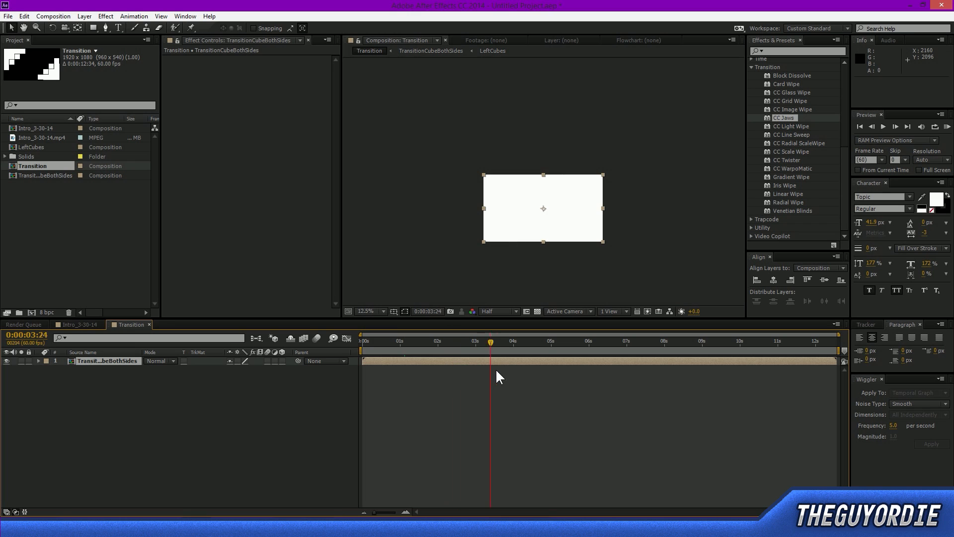
pyautogui.moveTo(489, 371); pyautogui.dragTo(427, 358)
pyautogui.press('w')
pyautogui.moveTo(469, 183); pyautogui.dragTo(545, 188)
pyautogui.hotkey('ctrl', 'x')
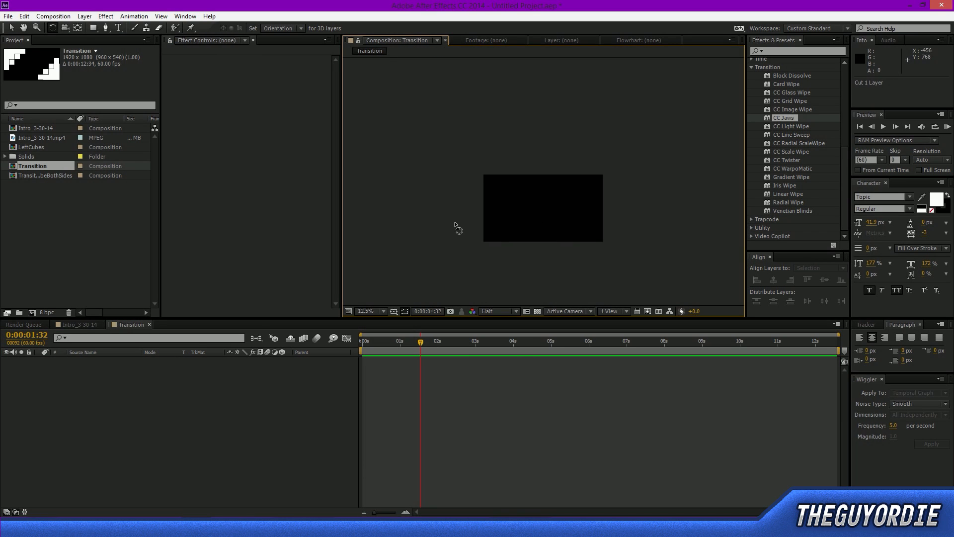
pyautogui.press('v')
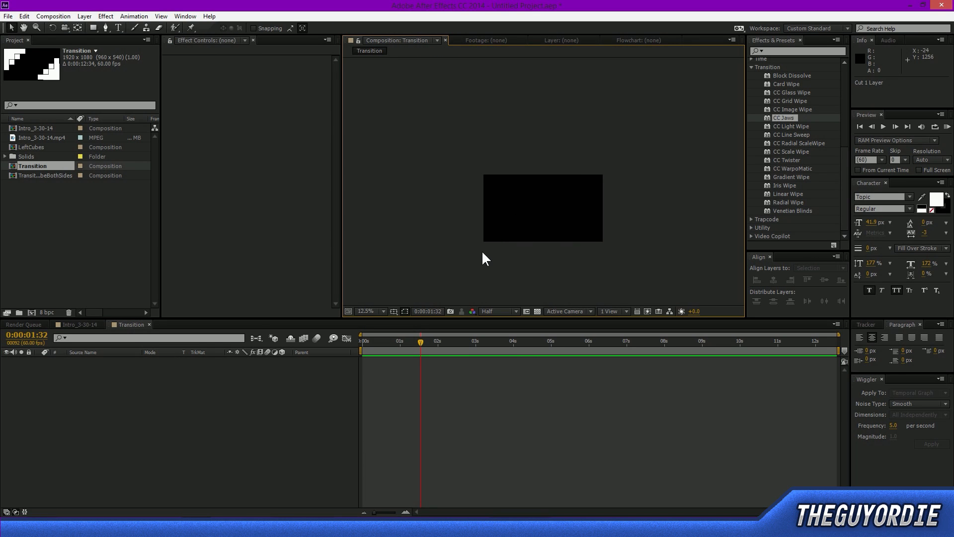
pyautogui.hotkey('ctrl', 'z')
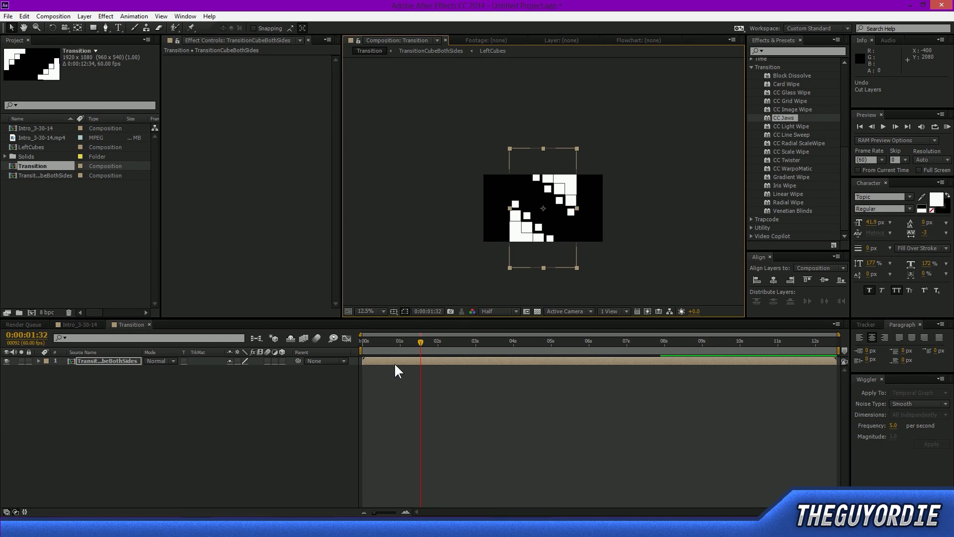
pyautogui.hotkey('ctrl', 'z')
# Step: Enable time remapping on the TransitionCubeBothSides layer
pyautogui.click(413, 295)
pyautogui.moveTo(417, 347)
pyautogui.mouseDown()
pyautogui.moveTo(440, 347)
pyautogui.moveTo(429, 352)
pyautogui.mouseUp()
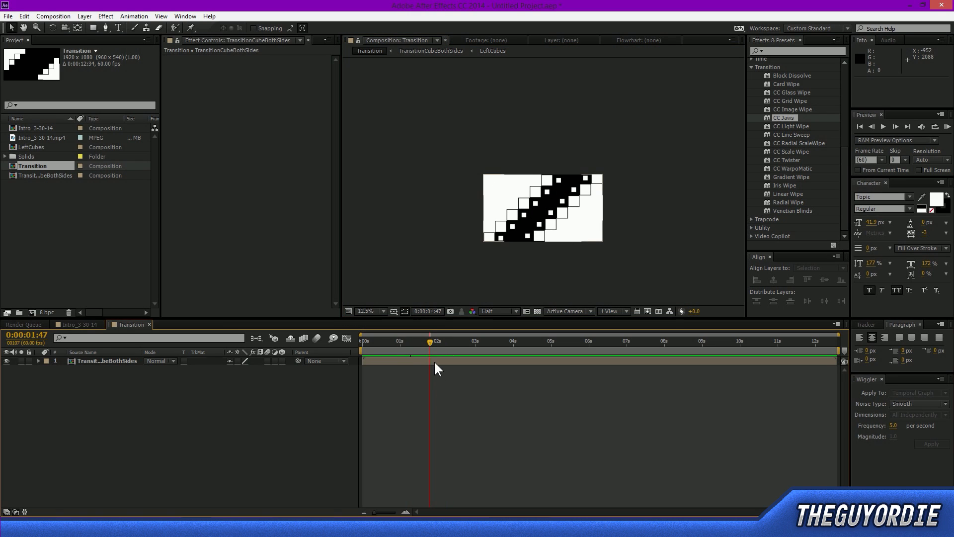
pyautogui.click(435, 362)
pyautogui.rightClick(136, 362)
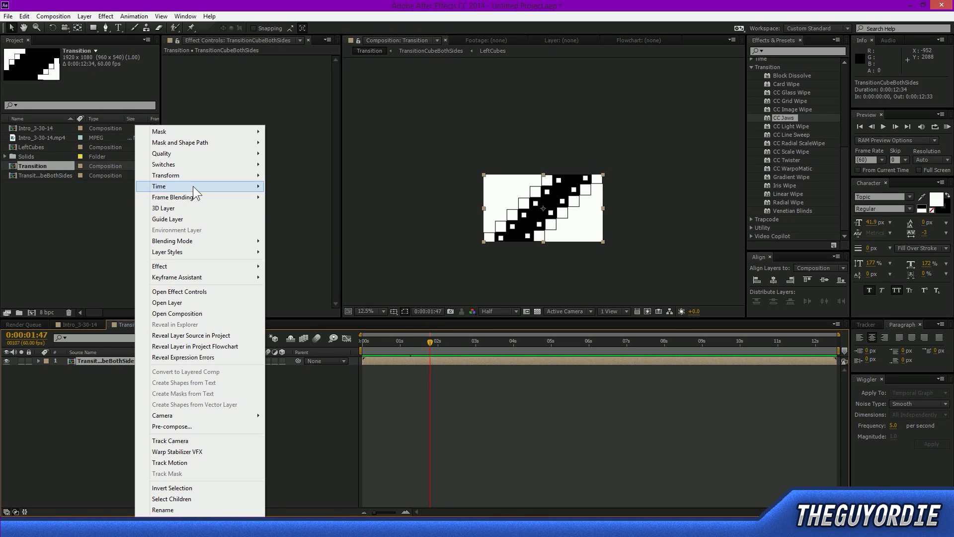
pyautogui.moveTo(193, 186)
pyautogui.click(319, 183)
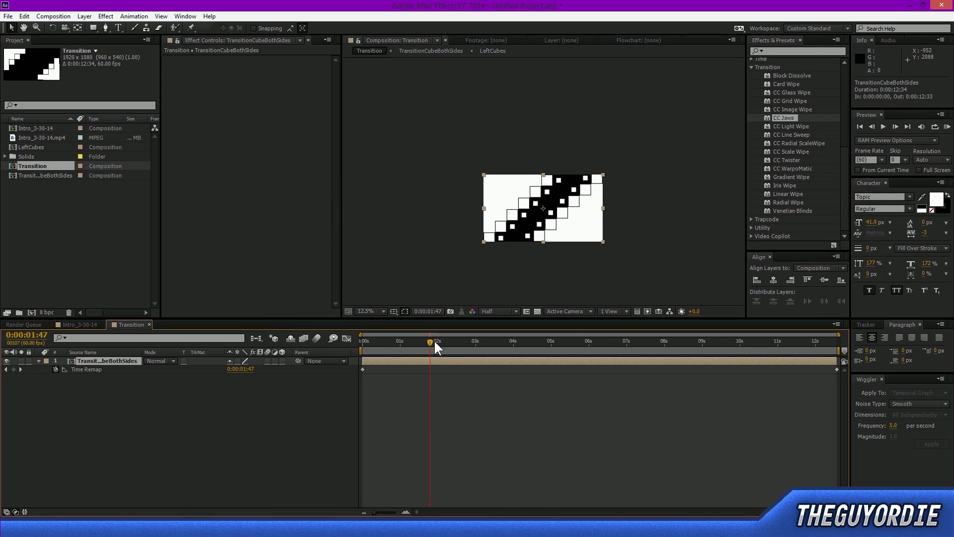
# Step: Add a Time Remap keyframe at 0:00:02:31 and move it to 0:00:01:01 to speed up the transition
pyautogui.moveTo(435, 344); pyautogui.dragTo(456, 345)
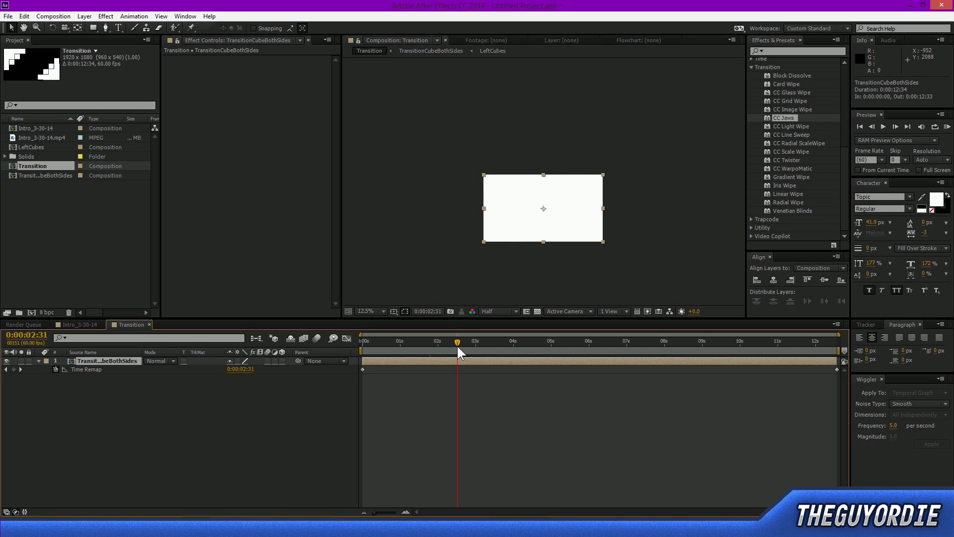
pyautogui.click(14, 369)
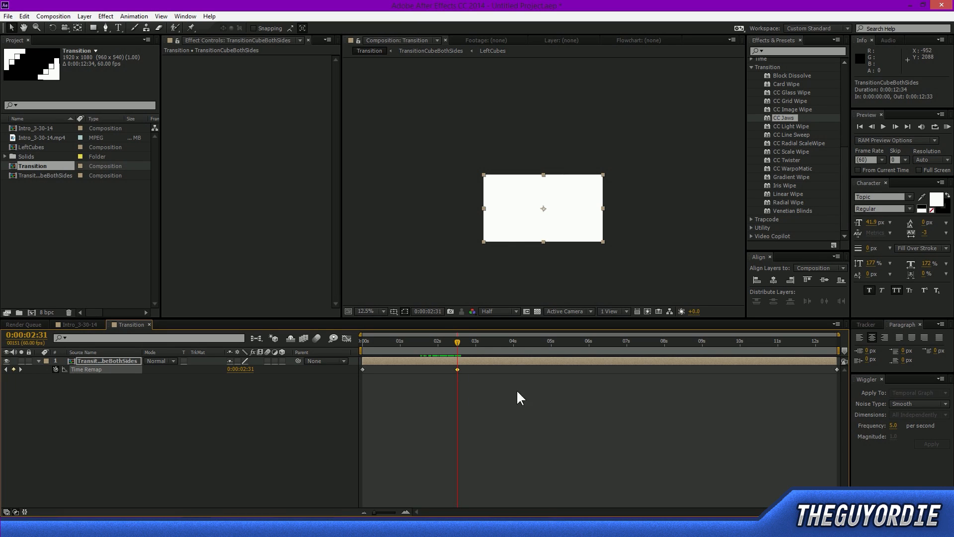
pyautogui.click(456, 369)
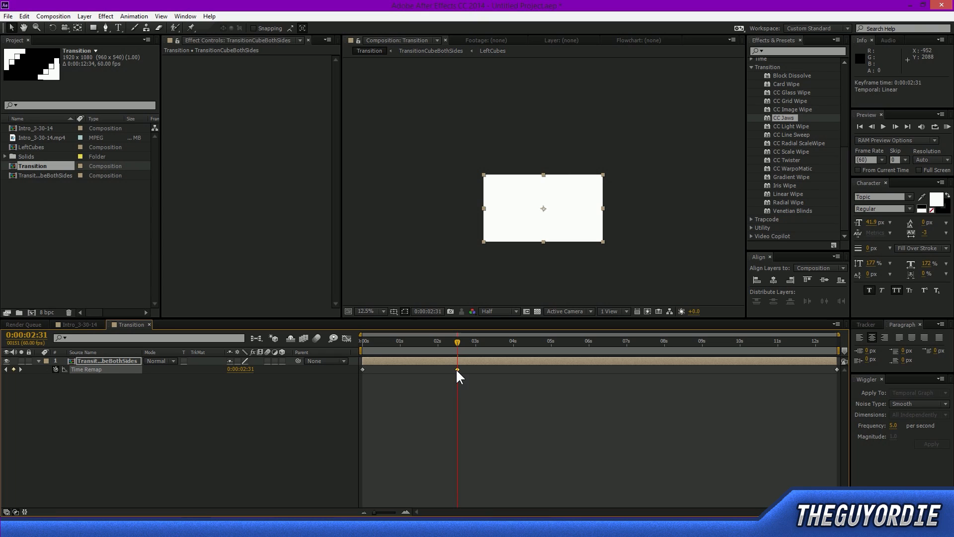
pyautogui.moveTo(435, 376); pyautogui.dragTo(457, 380)
pyautogui.moveTo(455, 375)
pyautogui.mouseDown()
pyautogui.moveTo(360, 356)
pyautogui.moveTo(457, 371)
pyautogui.mouseUp()
pyautogui.moveTo(390, 342); pyautogui.dragTo(370, 350)
pyautogui.press('KP_0')
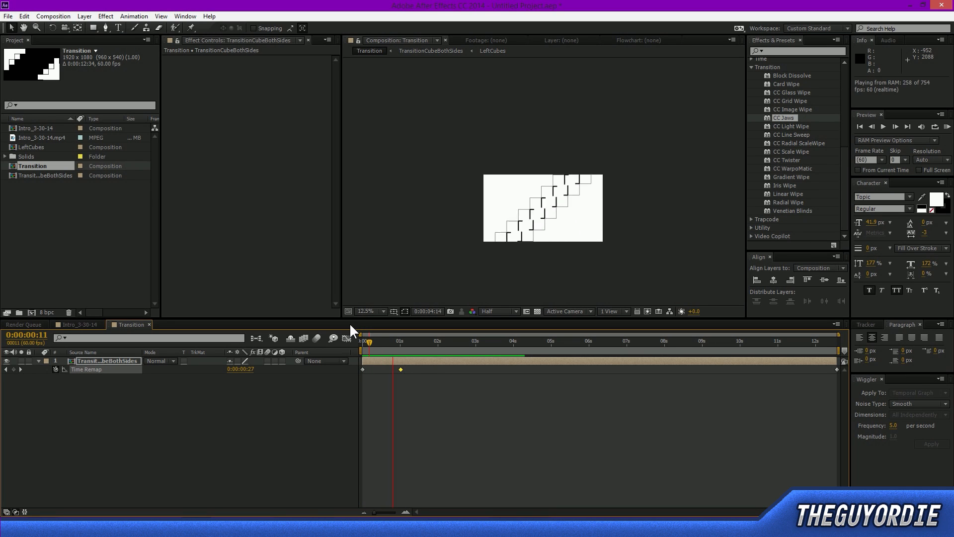
pyautogui.press('space')
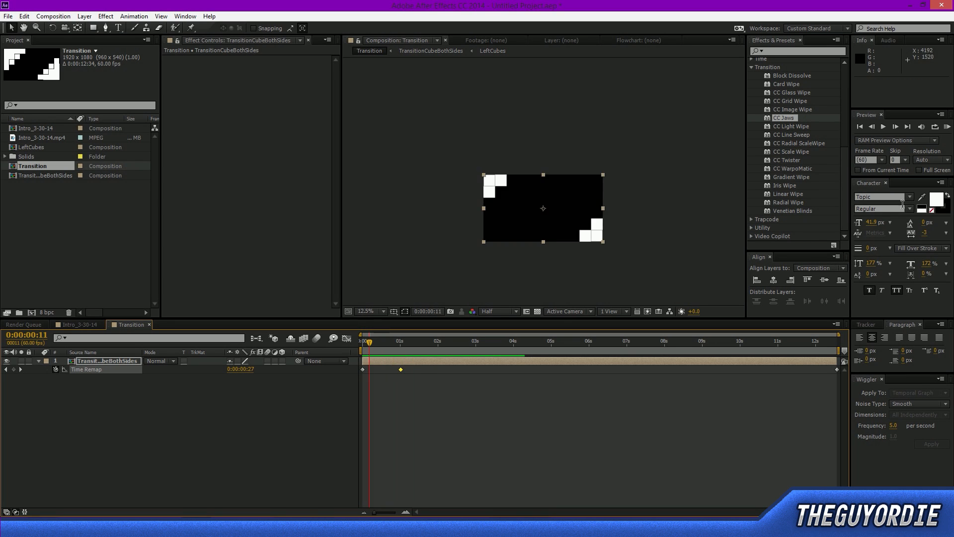
# Step: End the work area at the 0:00:01:01 keyframe and trim the Transition composition to the work area
pyautogui.keyDown('shift'); pyautogui.click(408, 344); pyautogui.keyUp('shift')
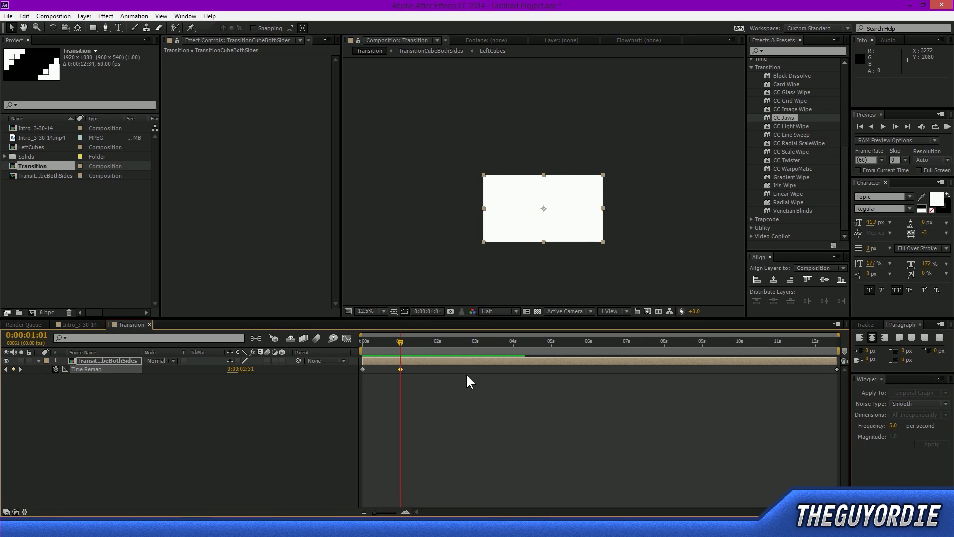
pyautogui.press('n')
pyautogui.rightClick(400, 347)
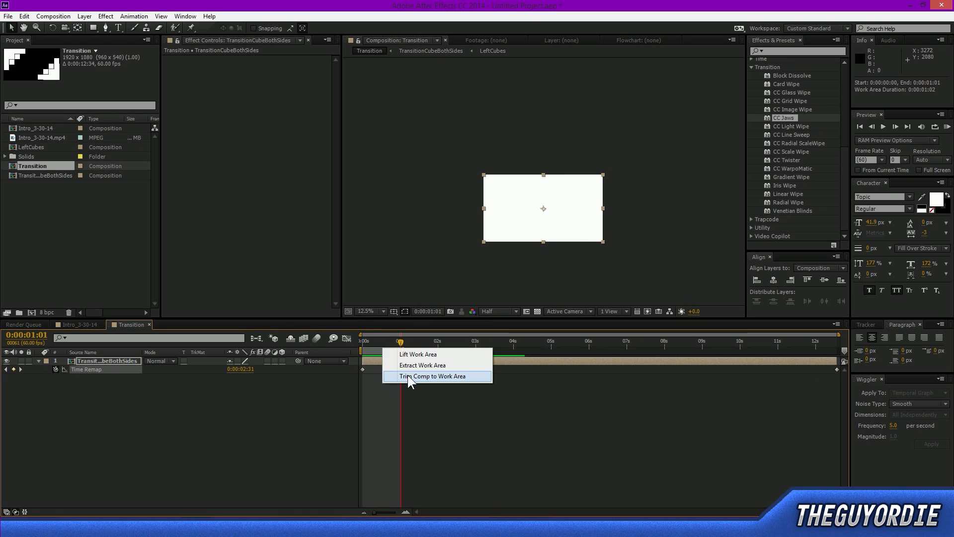
pyautogui.click(407, 376)
pyautogui.press('KP_0')
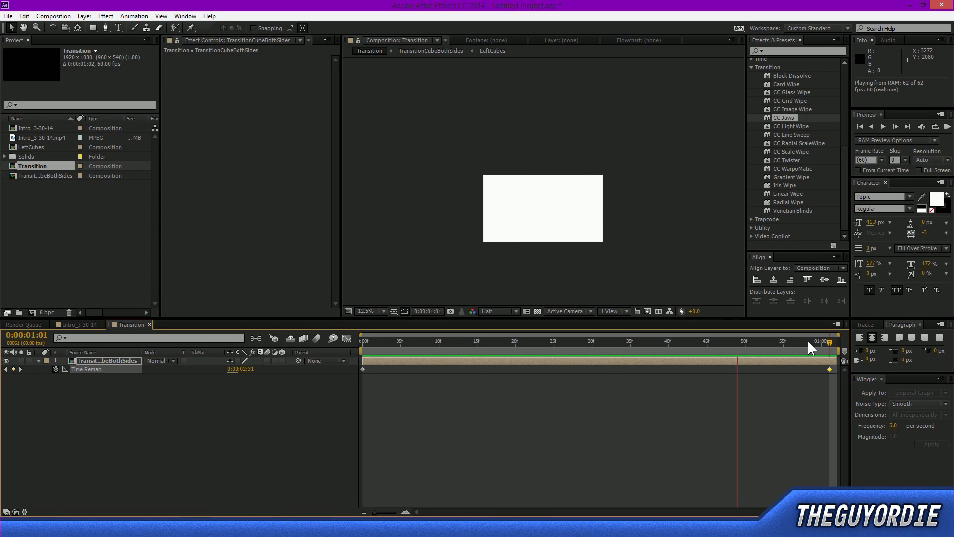
# Step: Place the Transition composition above the video in Intro_3-30-14 and move the layer to start at 0:00:10:42
pyautogui.click(70, 325)
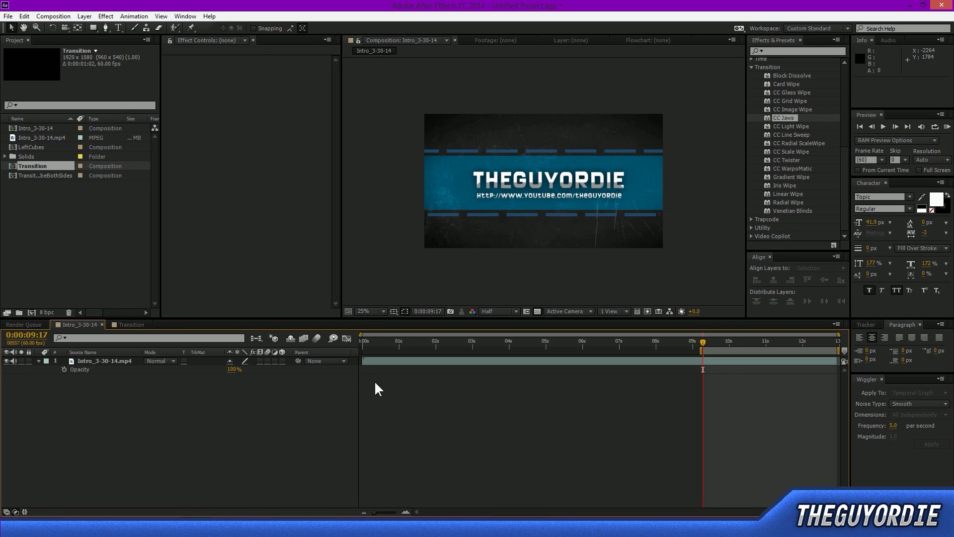
pyautogui.moveTo(28, 165); pyautogui.dragTo(149, 357)
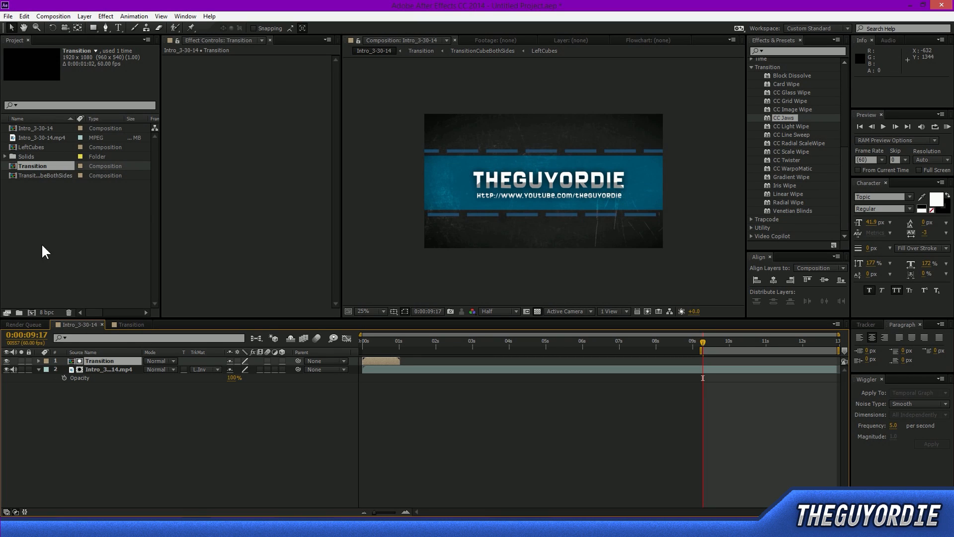
pyautogui.click(130, 323)
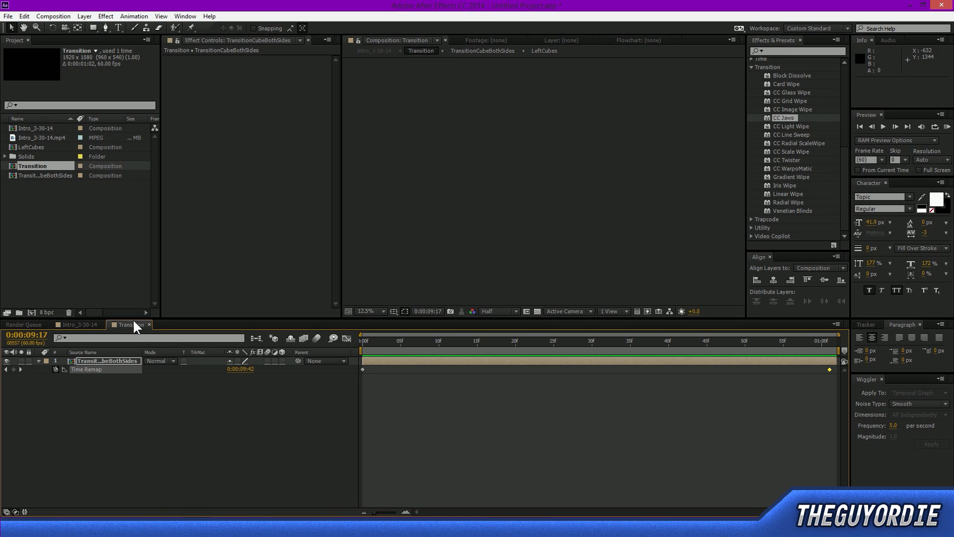
pyautogui.click(79, 323)
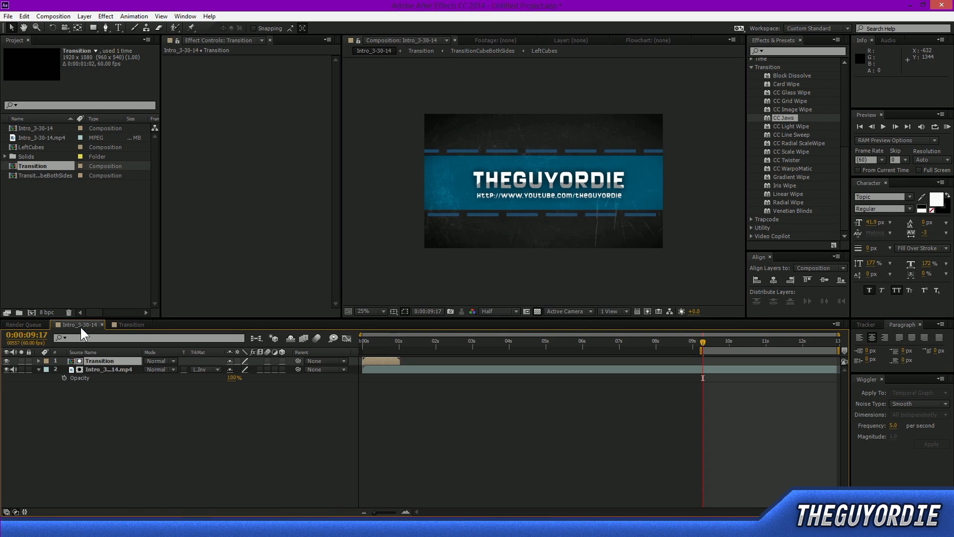
pyautogui.moveTo(370, 361); pyautogui.dragTo(778, 354)
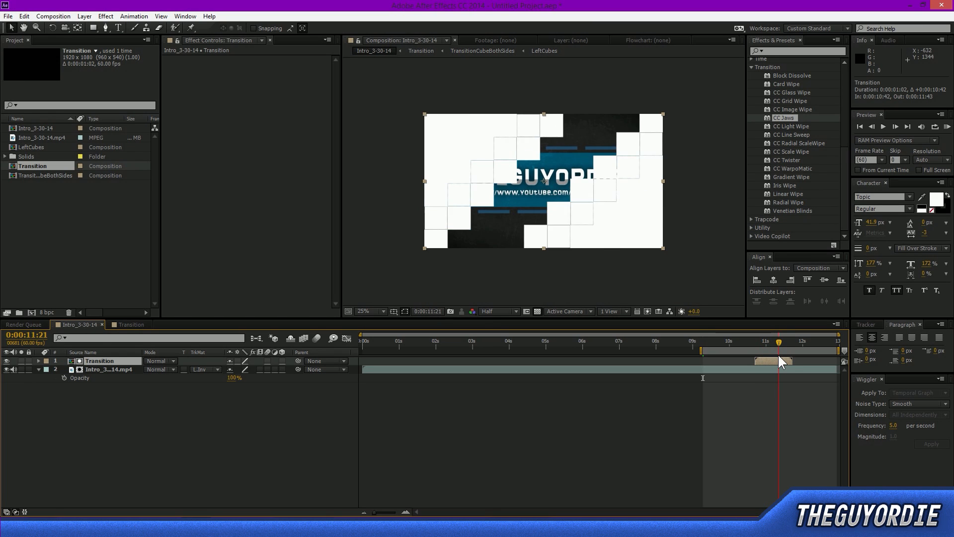
# Step: Try Luma Matte "Transition" on the intro video layer and return it to Luma Inverted Matte
pyautogui.click(532, 315)
pyautogui.click(206, 370)
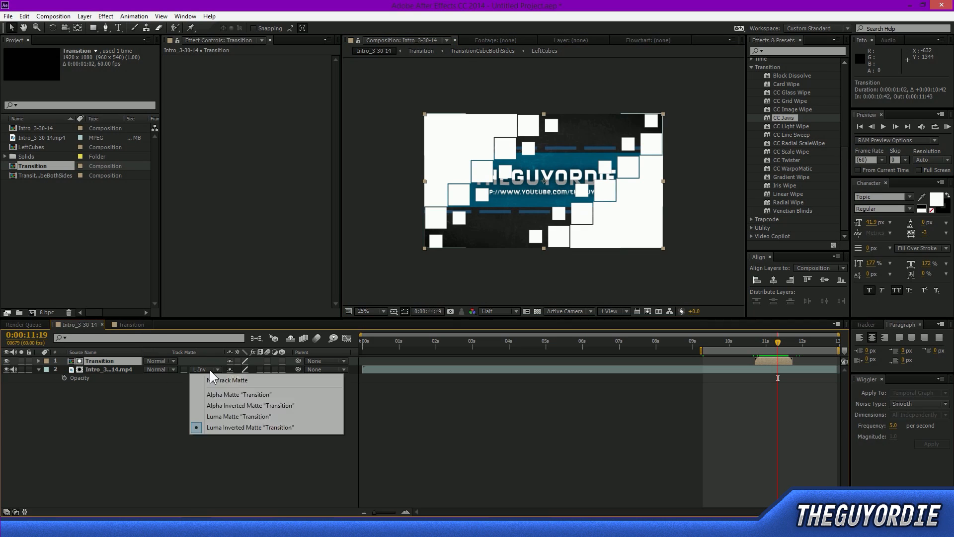
pyautogui.click(239, 418)
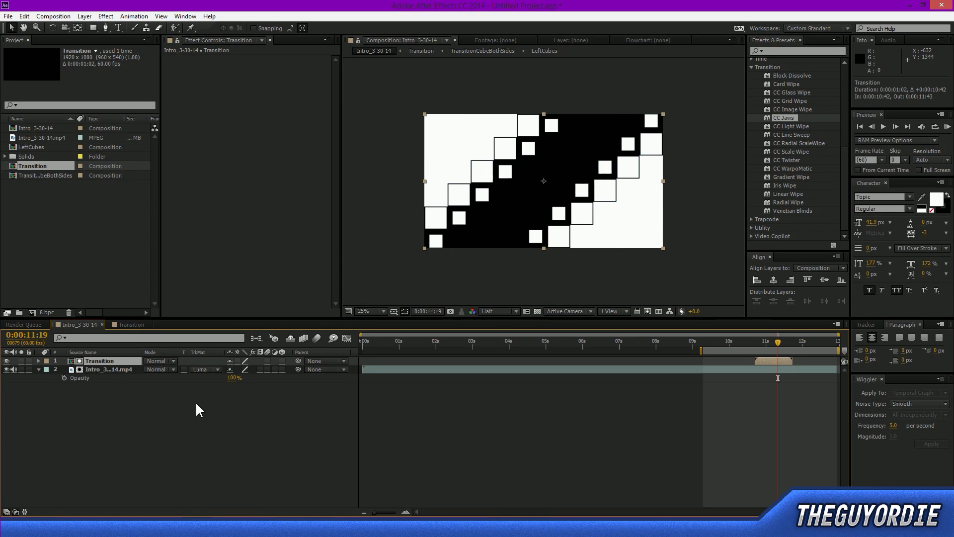
pyautogui.click(207, 371)
pyautogui.click(248, 427)
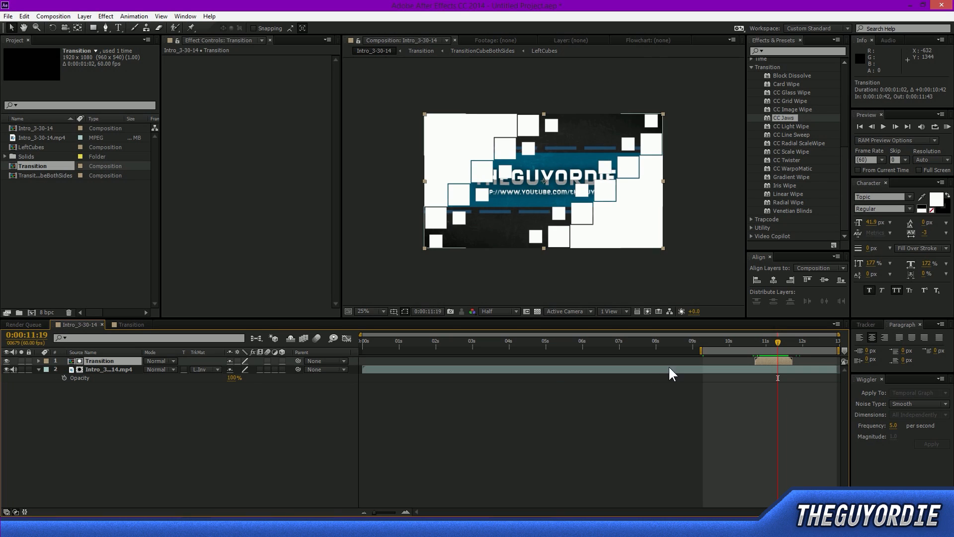
# Step: Check Luma Matte with the transparency grid turned on, and set the intro video's track matte to Luma Inverted Matte "Transition"
pyautogui.click(212, 373)
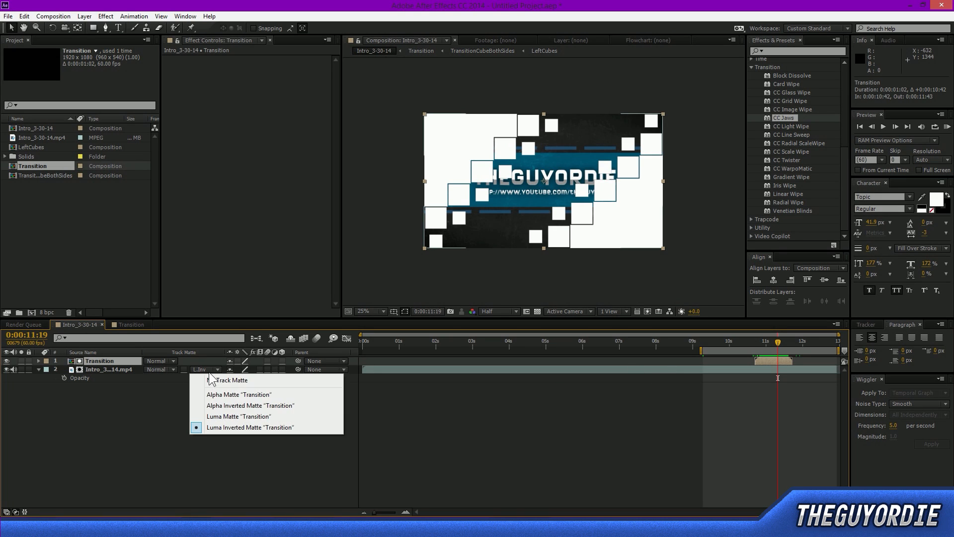
pyautogui.click(229, 419)
pyautogui.moveTo(773, 341)
pyautogui.mouseDown()
pyautogui.moveTo(749, 350)
pyautogui.moveTo(758, 351)
pyautogui.mouseUp()
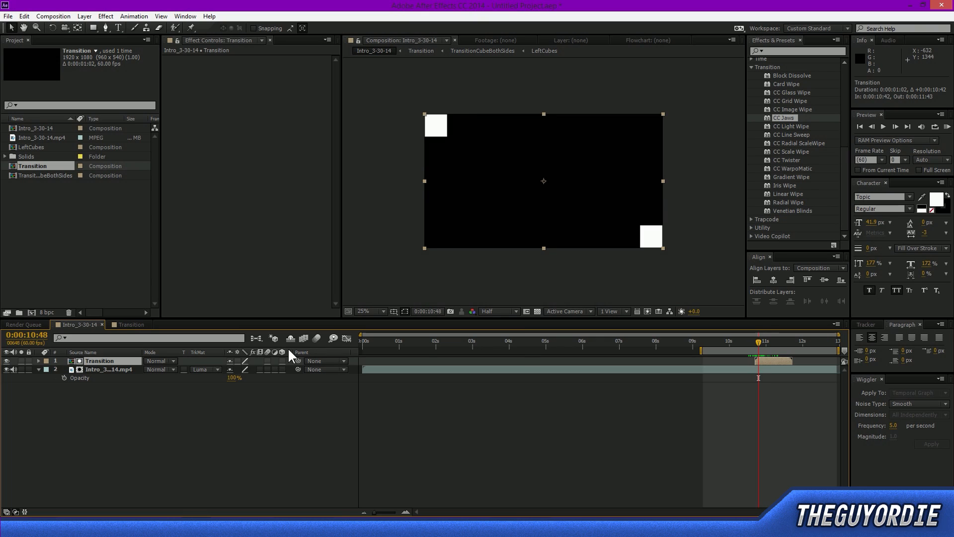
pyautogui.click(538, 311)
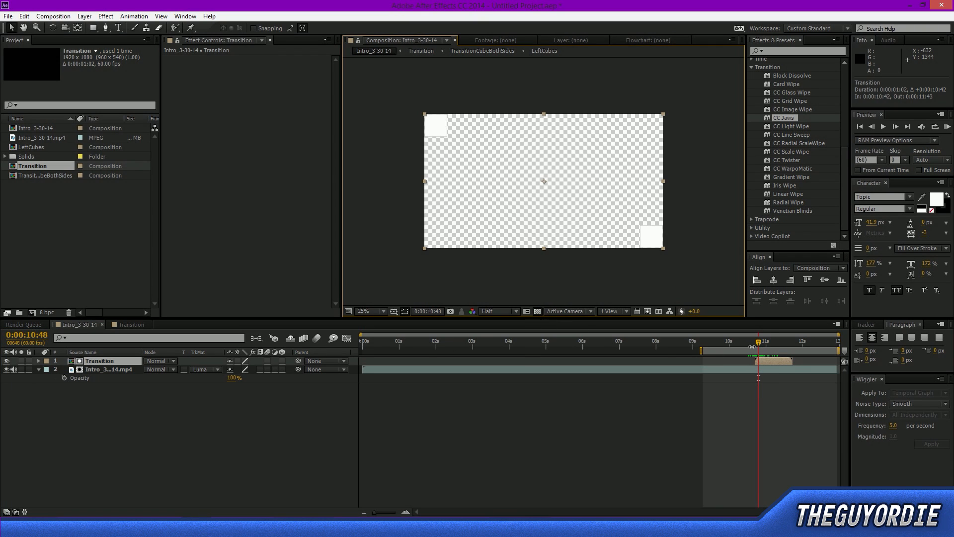
pyautogui.moveTo(752, 346); pyautogui.dragTo(762, 347)
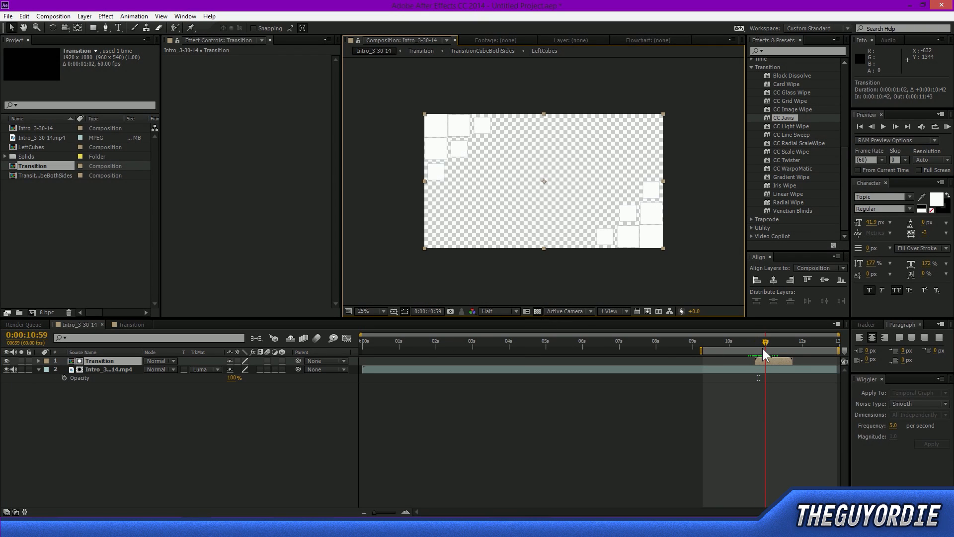
pyautogui.click(200, 369)
pyautogui.click(230, 428)
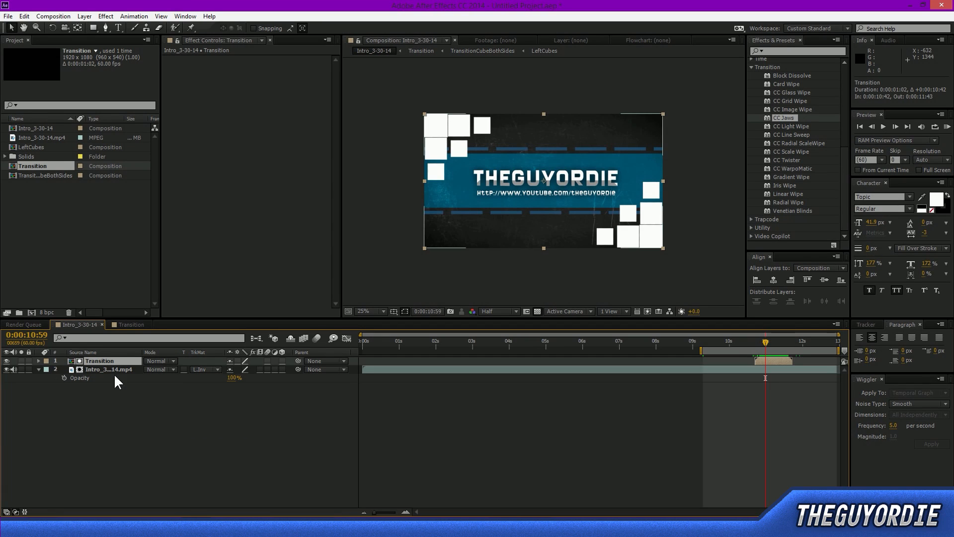
# Step: Compare the matted intro video with the Transition layer shown and hidden, leaving the Transition layer hidden
pyautogui.click(6, 361)
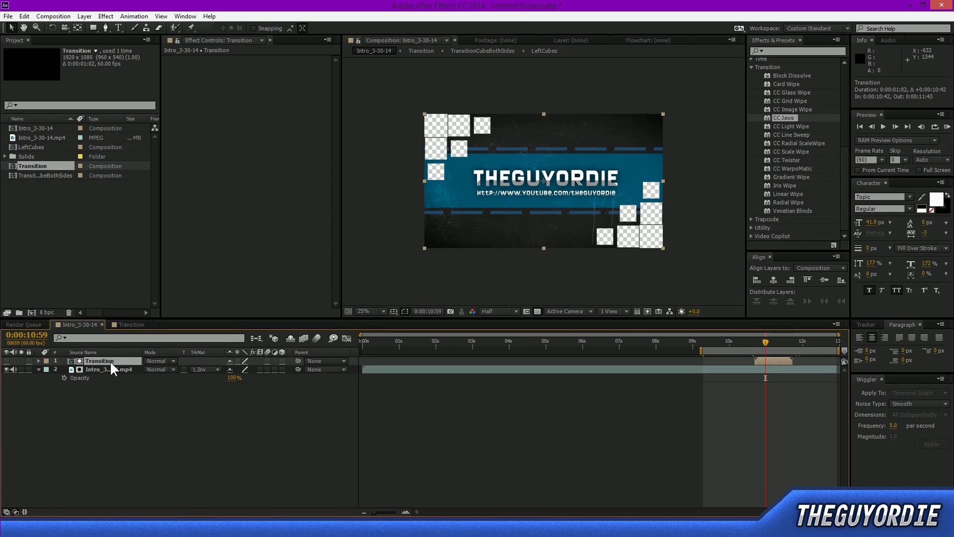
pyautogui.click(5, 362)
pyautogui.click(5, 362)
pyautogui.click(6, 361)
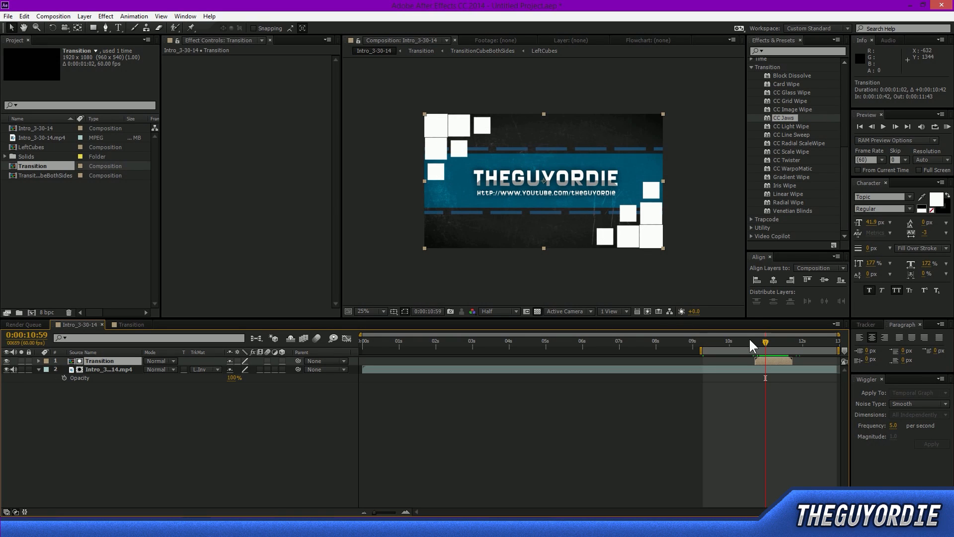
pyautogui.moveTo(764, 348); pyautogui.dragTo(774, 352)
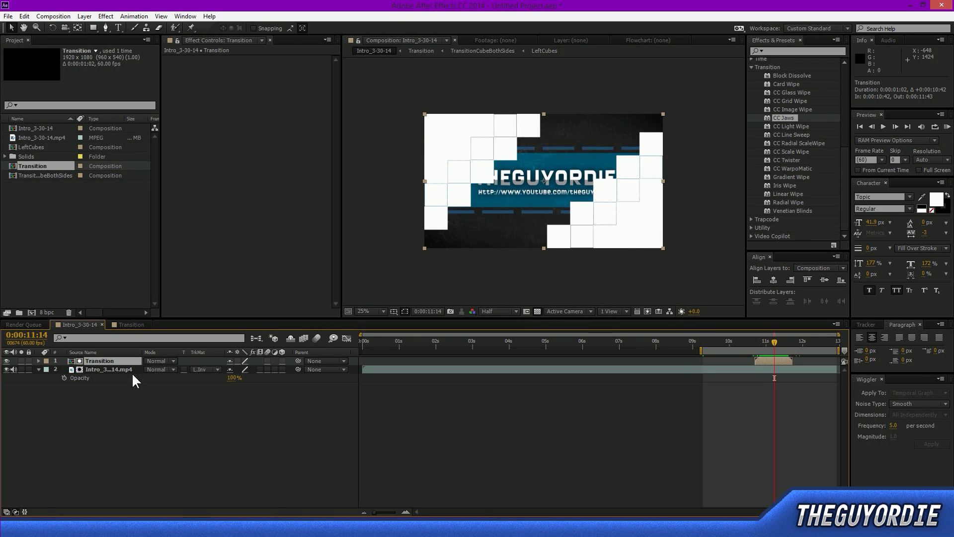
pyautogui.click(6, 361)
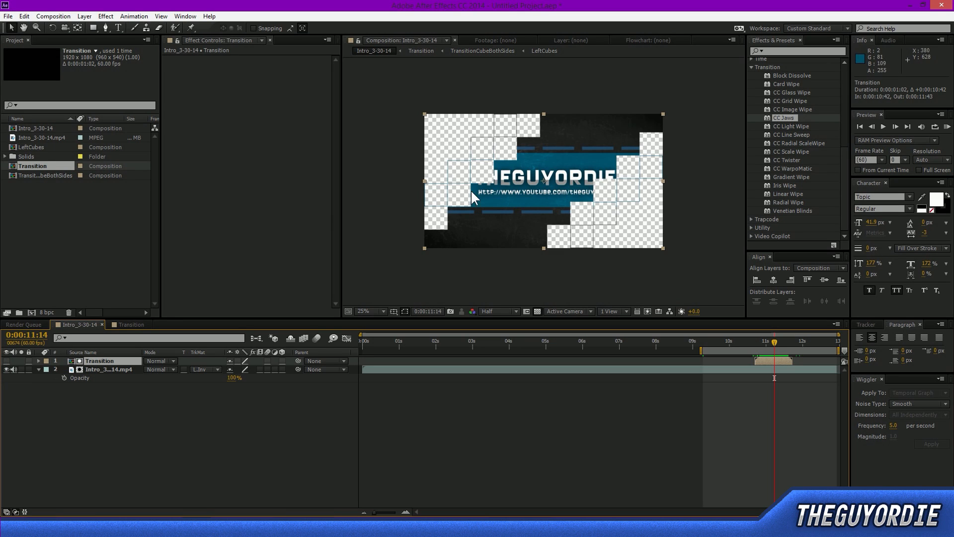
pyautogui.click(774, 342)
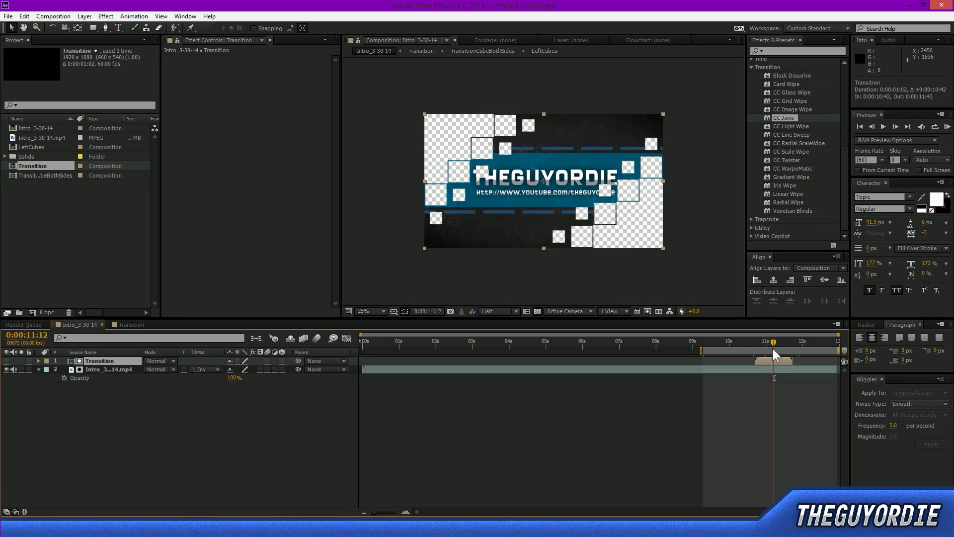
# Step: Turn off the transparency grid and scrub through the matted transition to about 0:00:11:16
pyautogui.click(537, 311)
pyautogui.moveTo(774, 342)
pyautogui.mouseDown()
pyautogui.moveTo(744, 345)
pyautogui.moveTo(786, 342)
pyautogui.moveTo(756, 348)
pyautogui.moveTo(787, 347)
pyautogui.moveTo(774, 352)
pyautogui.mouseUp()
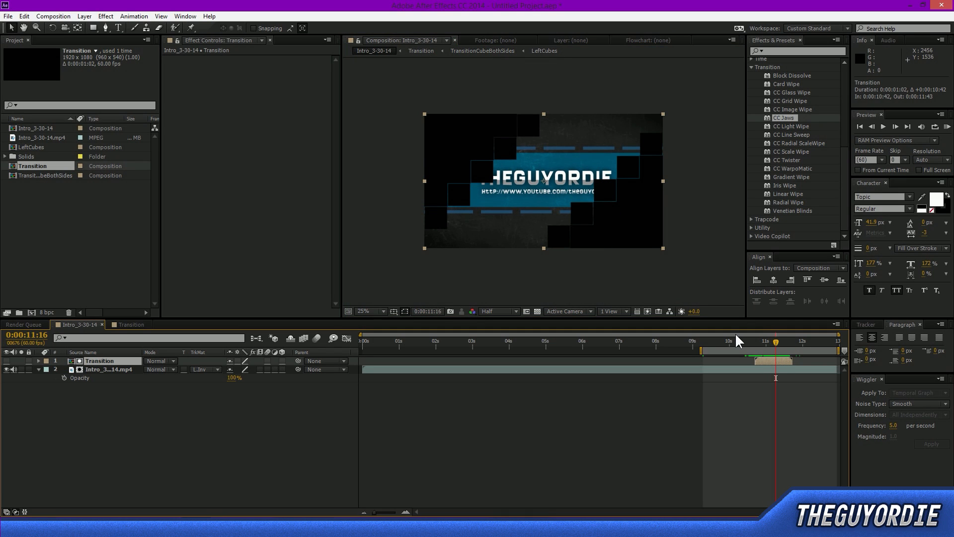
# Step: Try a second imported copy of Intro_3-30-14.mp4 beneath the matted video, starting at 0:00:10:14, and delete that layer
pyautogui.click(65, 236)
pyautogui.moveTo(268, 517); pyautogui.dragTo(94, 258)
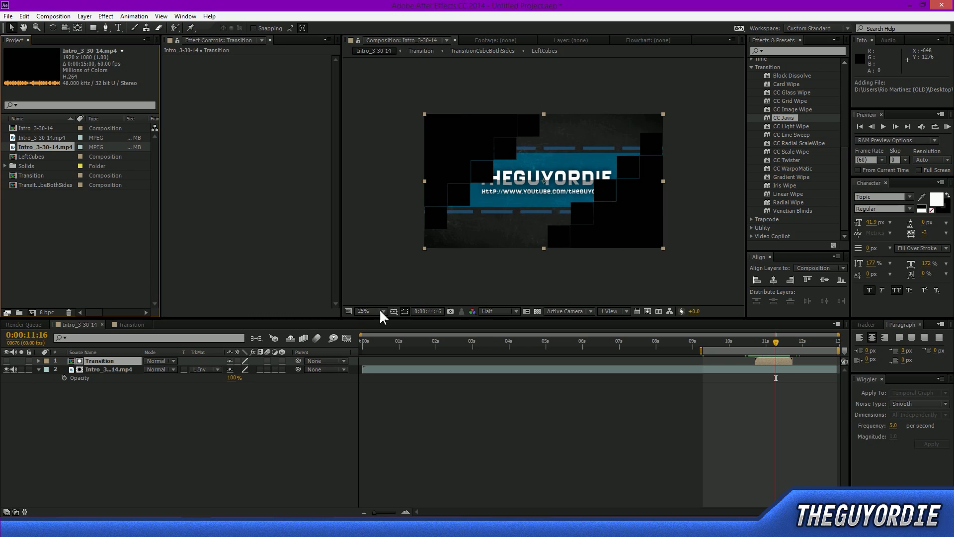
pyautogui.moveTo(51, 151); pyautogui.dragTo(115, 409)
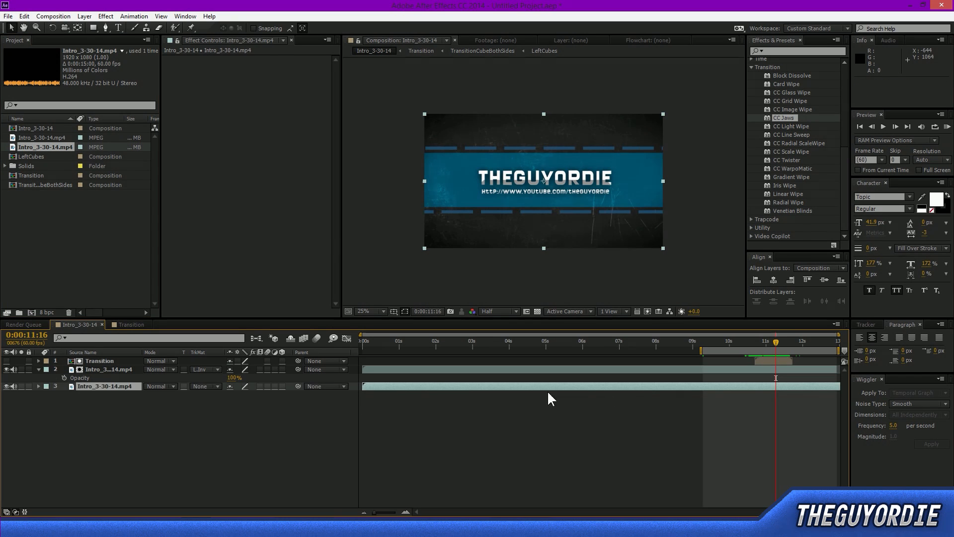
pyautogui.moveTo(752, 386); pyautogui.dragTo(883, 386)
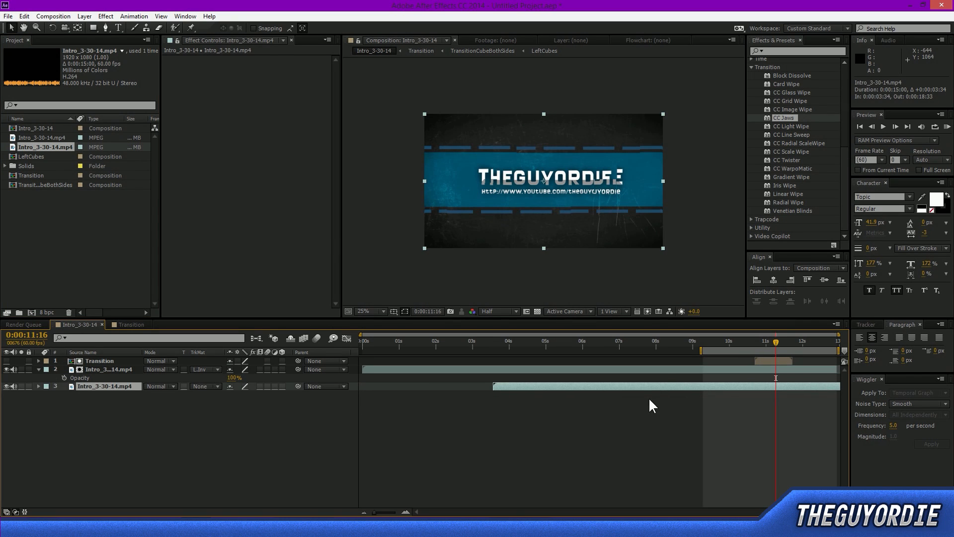
pyautogui.moveTo(708, 389); pyautogui.dragTo(778, 369)
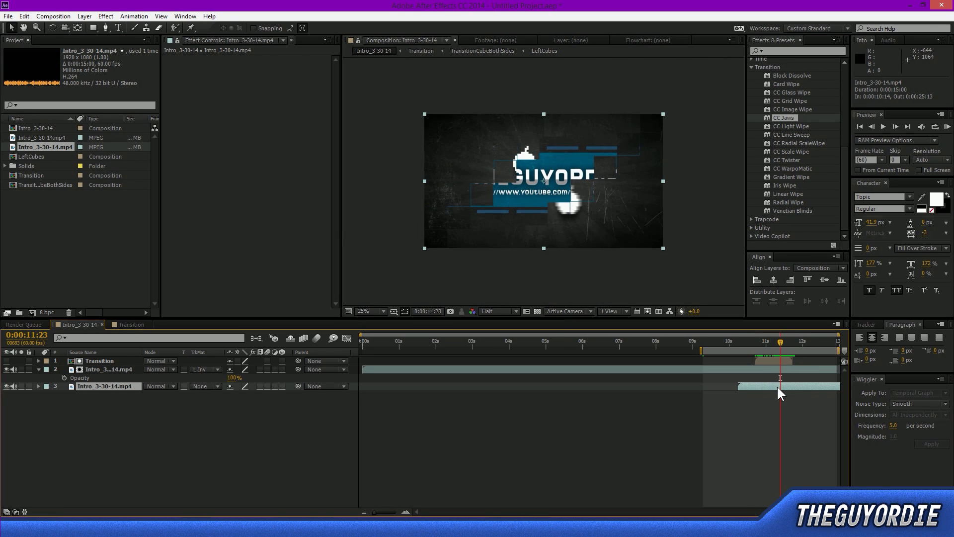
pyautogui.press('Delete')
# Step: Move the Transition layer to the end of the composition, starting at 0:00:11:54, and preview the work area
pyautogui.moveTo(779, 342); pyautogui.dragTo(802, 362)
pyautogui.press('KP_0')
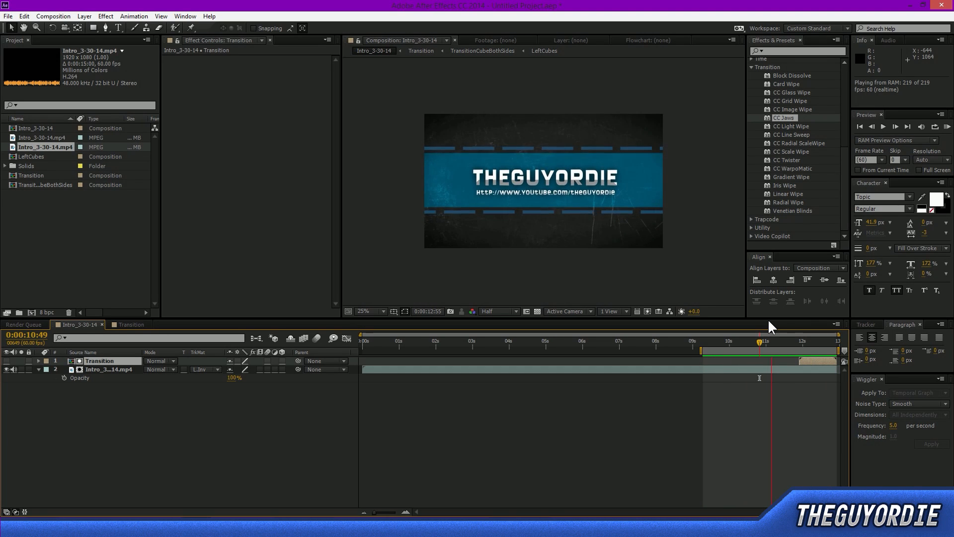
pyautogui.press('space')
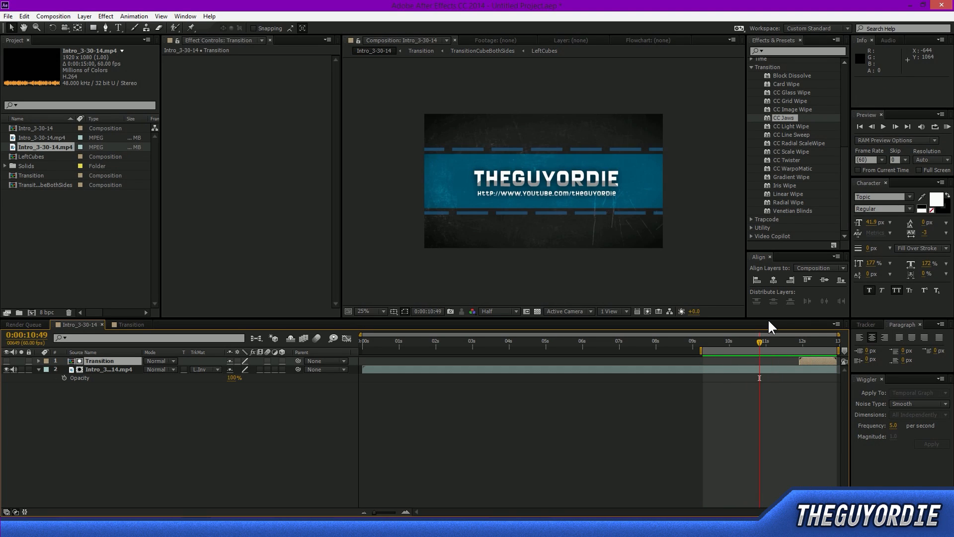
pyautogui.click(802, 339)
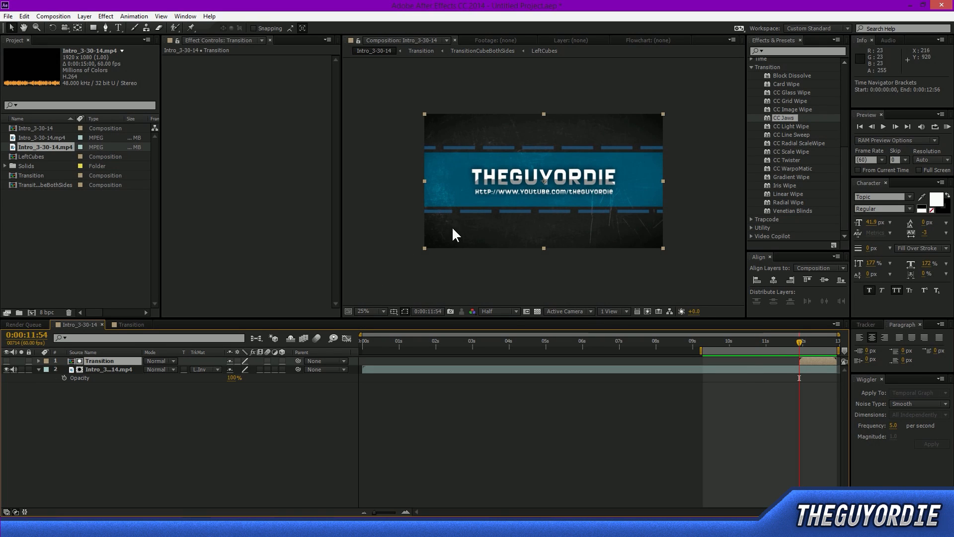
pyautogui.click(693, 184)
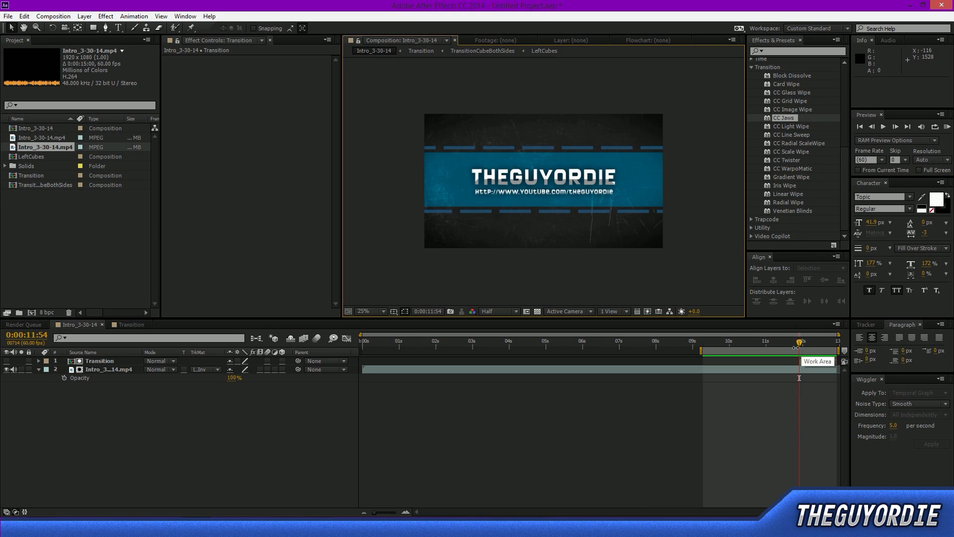
# Step: Open the nested LeftCubes composition through Transition and TransitionCubeBothSides
pyautogui.click(803, 362)
pyautogui.click(133, 325)
pyautogui.doubleClick(129, 362)
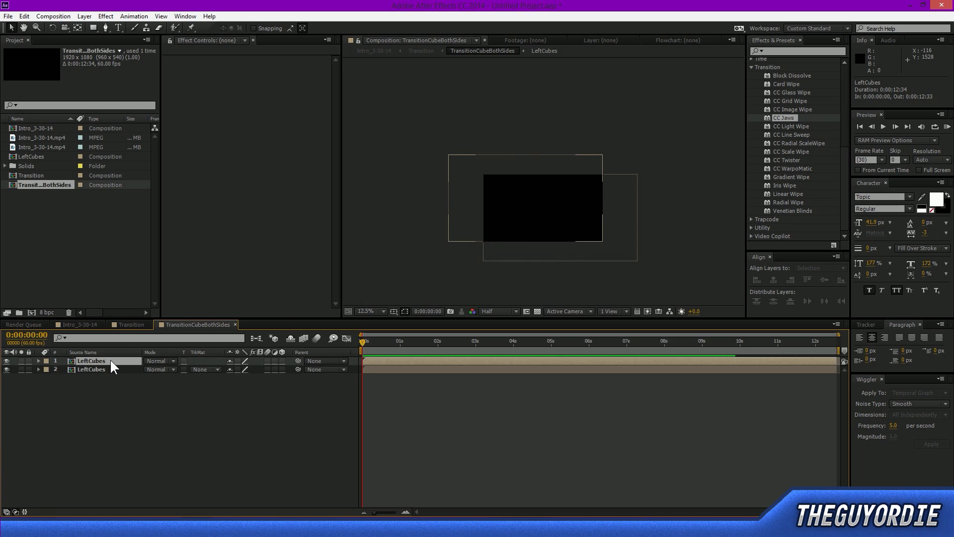
pyautogui.doubleClick(110, 360)
pyautogui.click(108, 360)
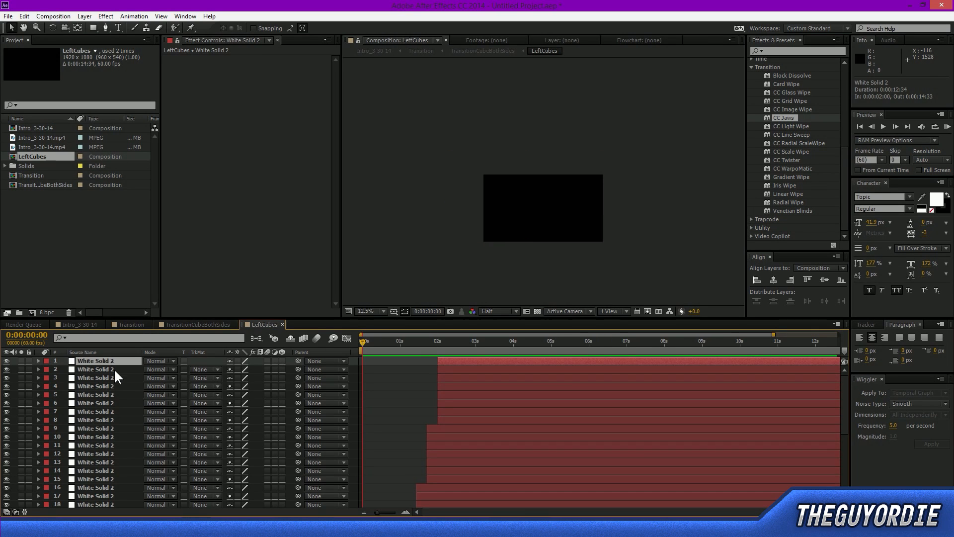
# Step: Add a solid named "sound" to LeftCubes and trim it to run from 0:00:02:00 to 0:00:02:46
pyautogui.click(435, 344)
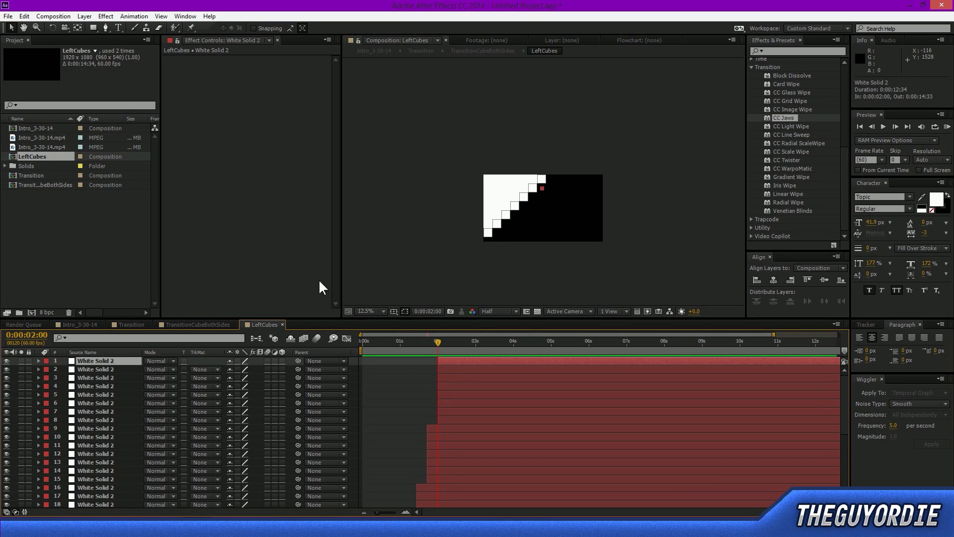
pyautogui.hotkey('ctrl', 'y')
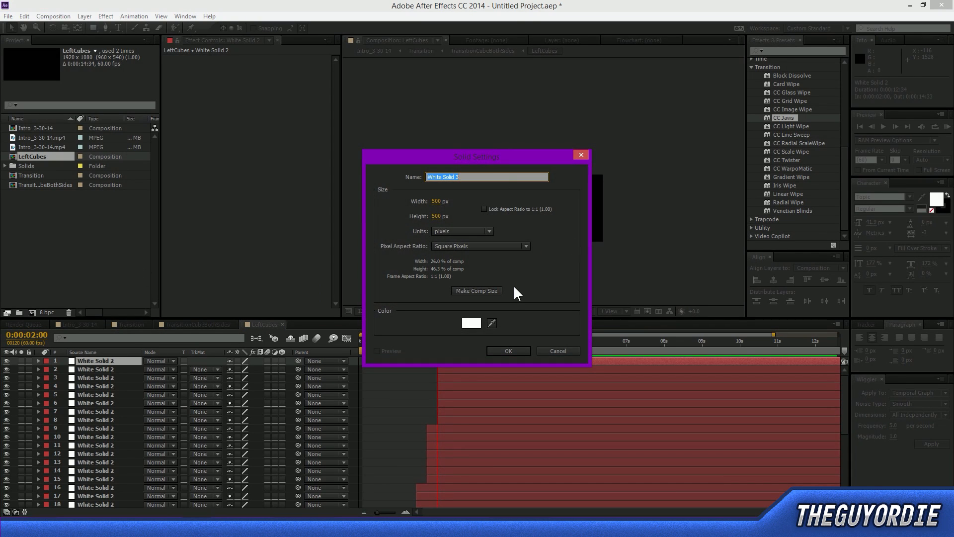
pyautogui.write('sound')
pyautogui.press('Return')
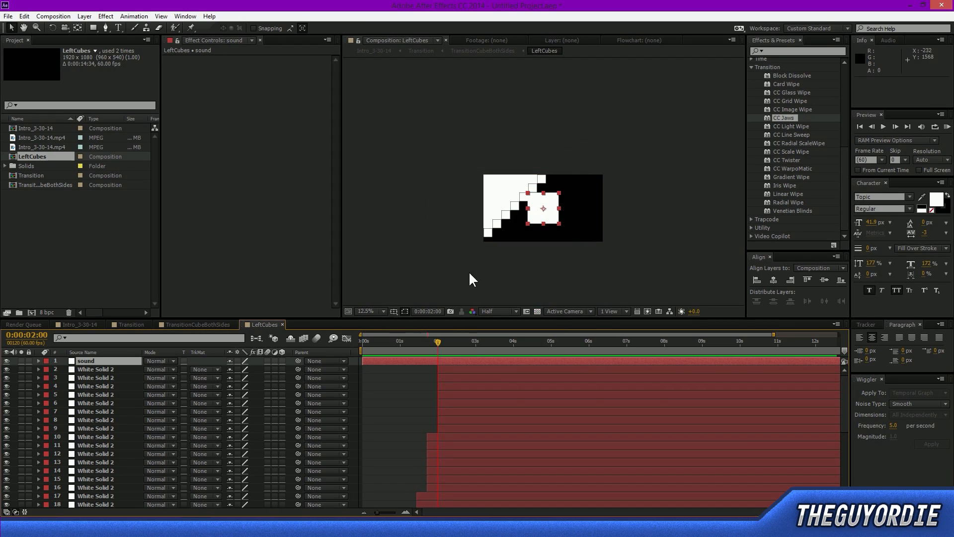
pyautogui.hotkey('alt', '[')
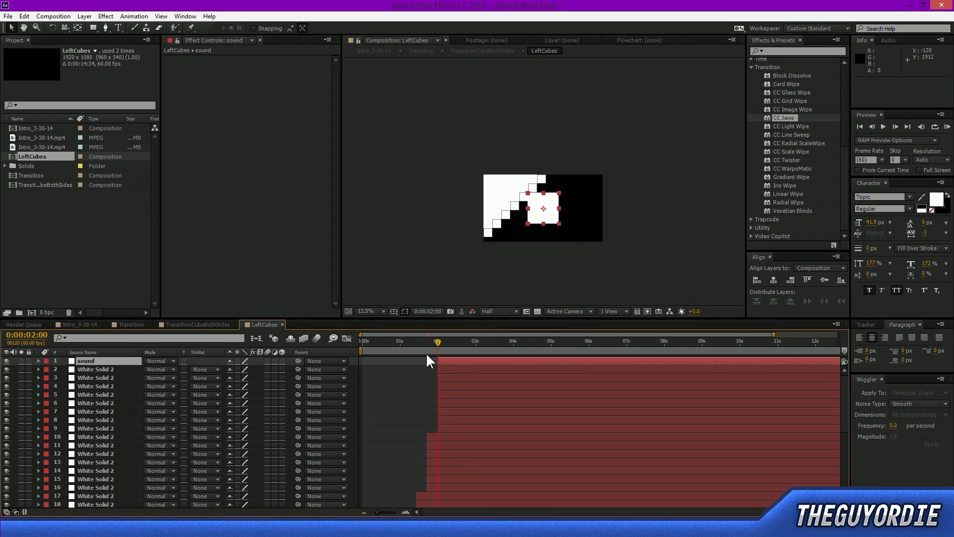
pyautogui.click(467, 341)
pyautogui.hotkey('alt', ']')
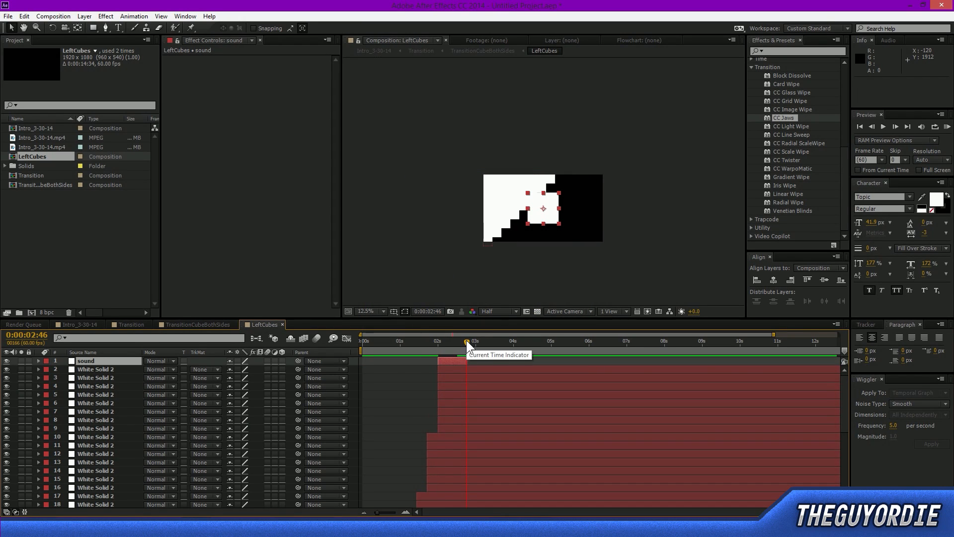
pyautogui.moveTo(448, 359)
pyautogui.mouseDown()
pyautogui.moveTo(475, 363)
pyautogui.moveTo(457, 365)
pyautogui.mouseUp()
# Step: Try moving the sound layer below the first group of cubes and placing a duplicate below the second group, starting at 0:00:01:43
pyautogui.moveTo(135, 361); pyautogui.dragTo(138, 429)
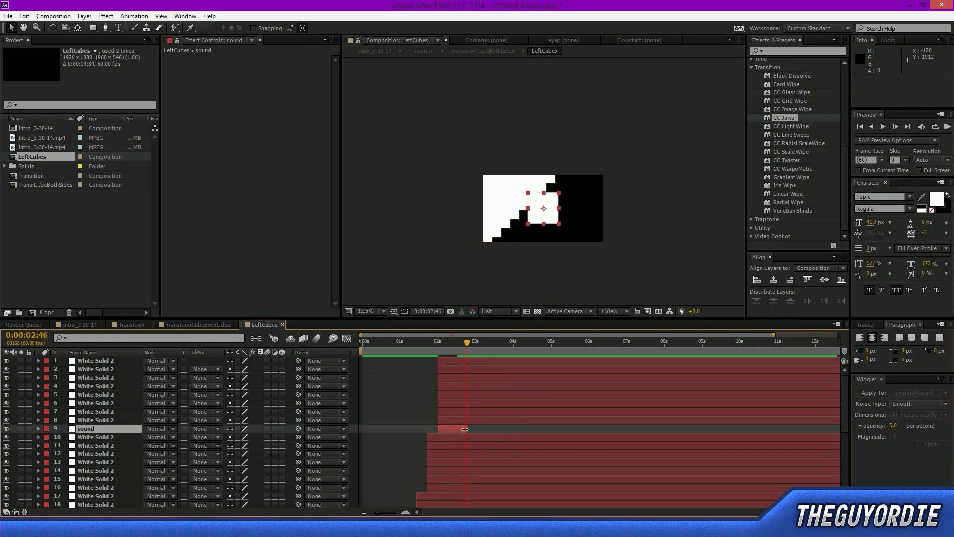
pyautogui.hotkey('ctrl', 'd')
pyautogui.scroll(-2, 452, 425)
pyautogui.moveTo(157, 400); pyautogui.dragTo(102, 469)
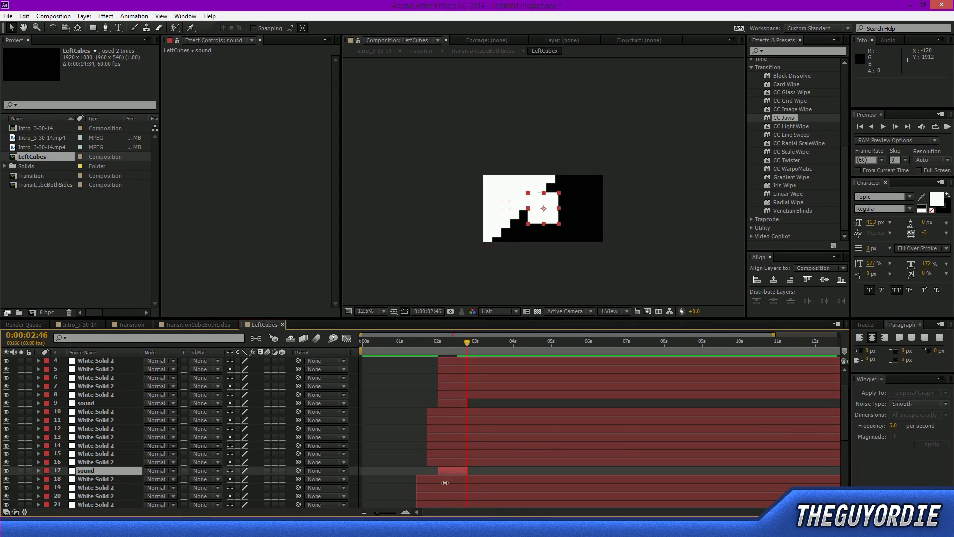
pyautogui.moveTo(457, 472); pyautogui.dragTo(445, 472)
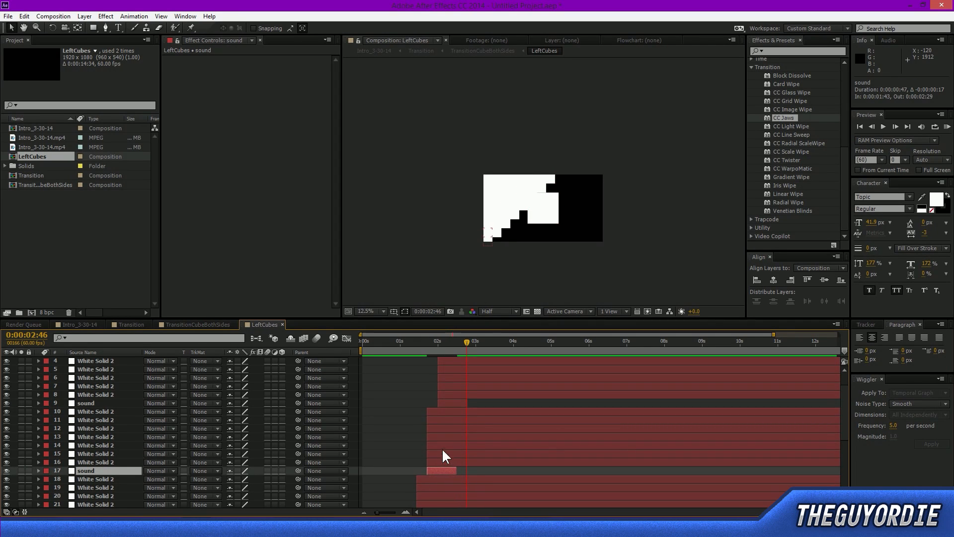
# Step: Undo the sound layer's reordering, its duplication and the duplicate's repositioning
pyautogui.hotkey('ctrl', 'z')
pyautogui.hotkey('ctrl', 'z')
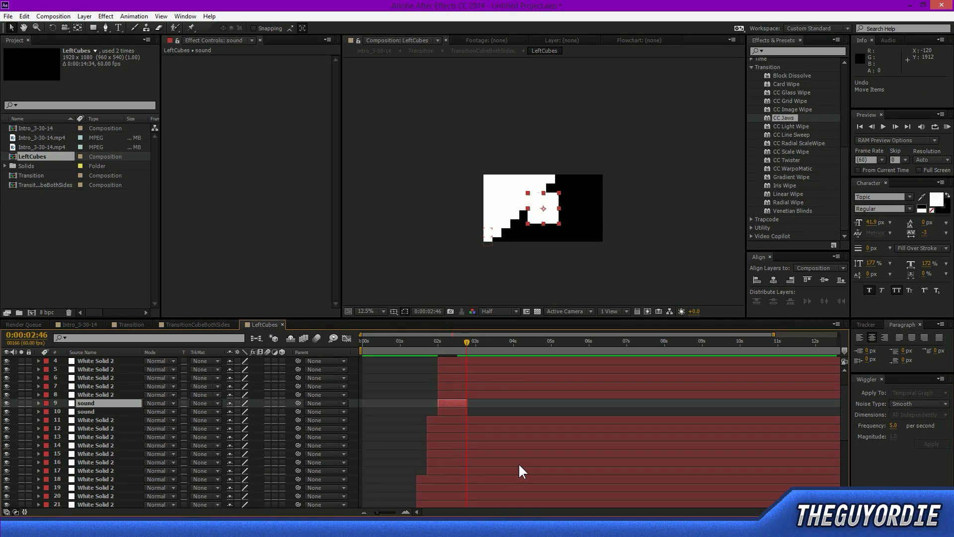
pyautogui.hotkey('ctrl', 'z')
pyautogui.hotkey('ctrl', 'z')
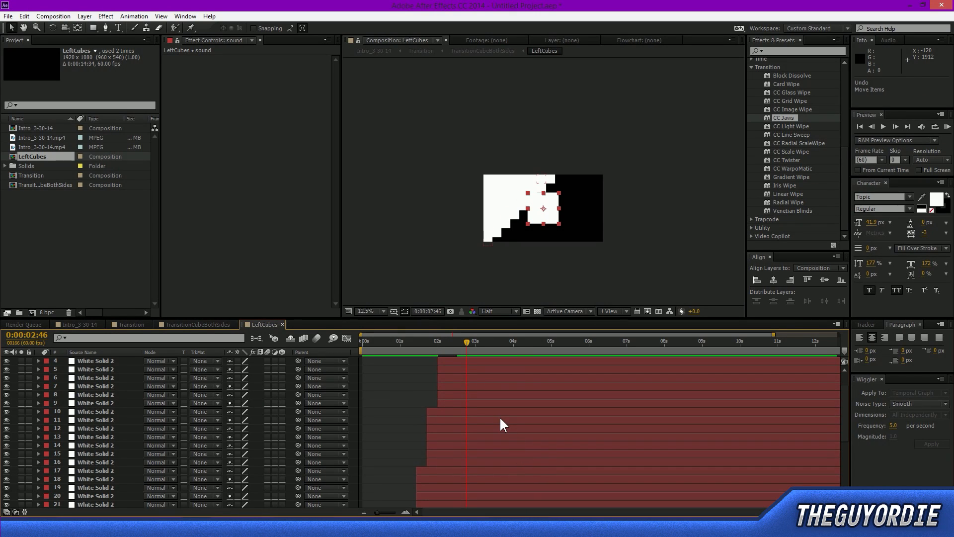
# Step: Return to the Intro_3-30-14 composition and scrub to 0:00:12:25 to view the cube transition
pyautogui.scroll(3, 500, 419)
pyautogui.click(79, 325)
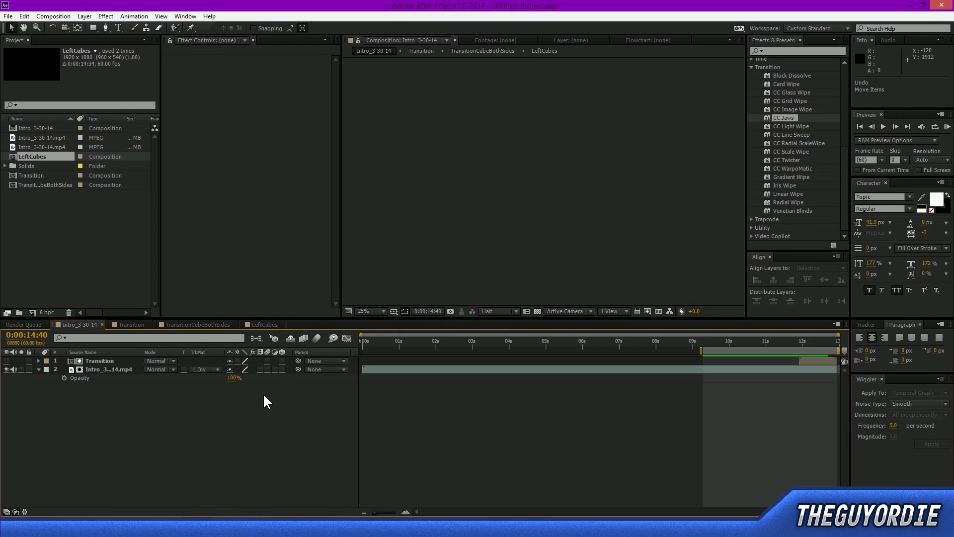
pyautogui.moveTo(798, 338); pyautogui.dragTo(818, 375)
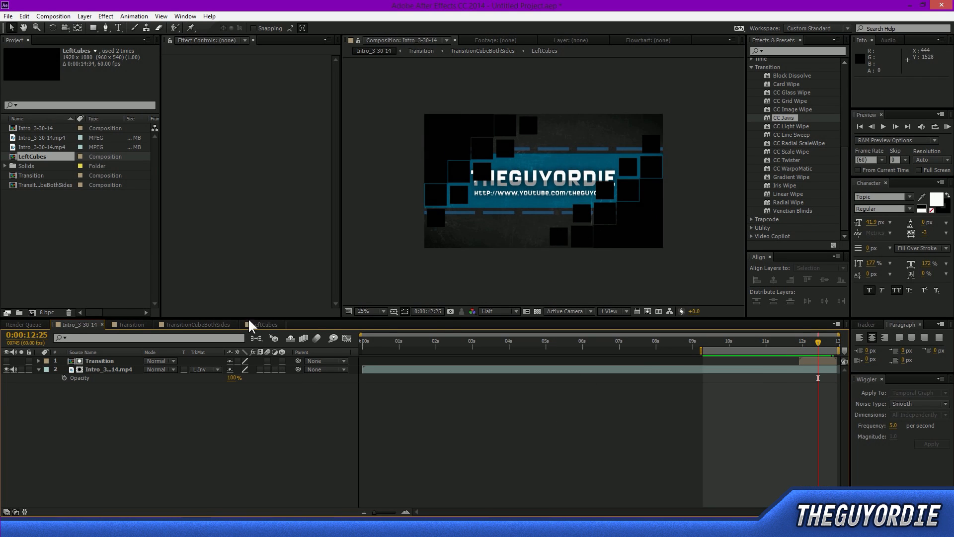
# Step: Create a new 1920 x 1080, 60 fps composition named "Transiton2" with a duration of 0:00:12:34
pyautogui.click(80, 245)
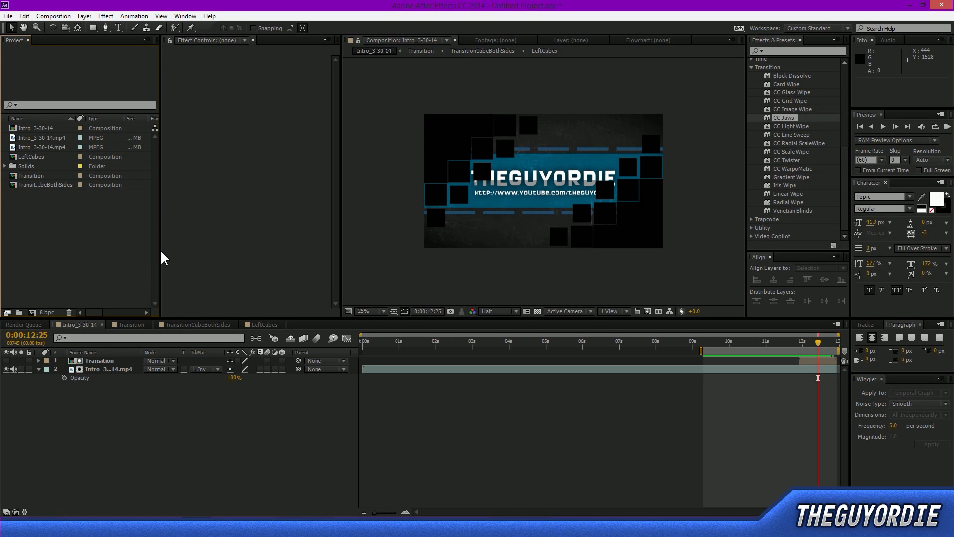
pyautogui.click(31, 312)
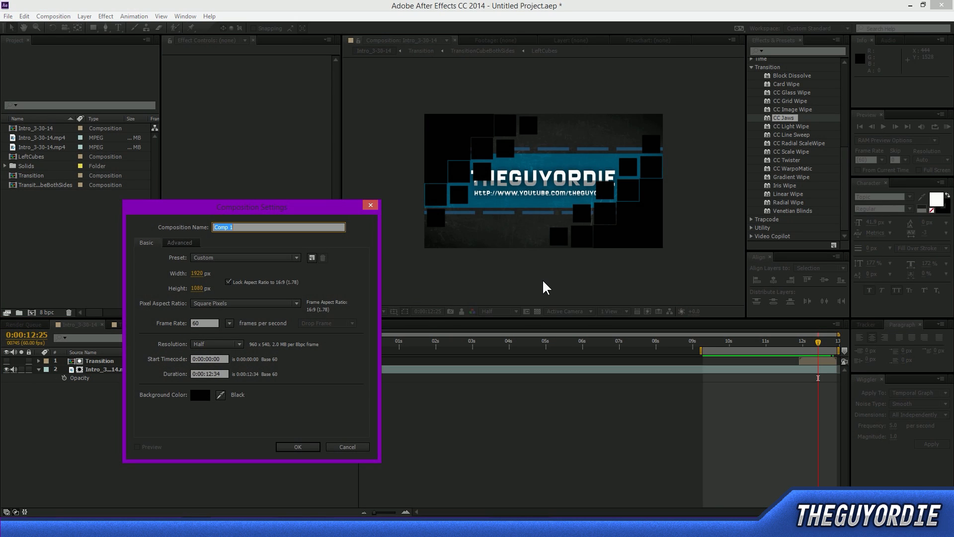
pyautogui.write('Transiot')
pyautogui.write('iton2')
pyautogui.press('Return')
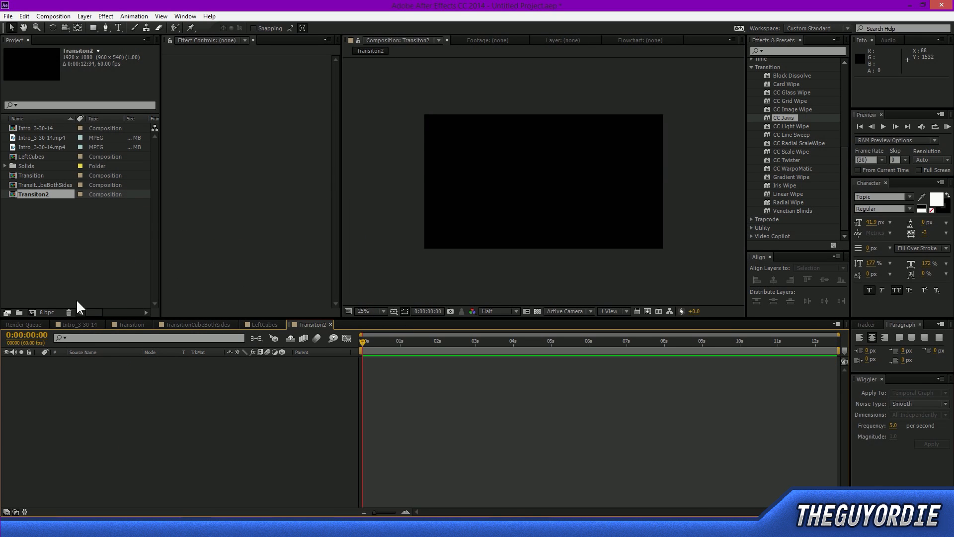
# Step: Add a 500 x 500 px white solid to Transiton2 and mask it into a circle with a full-size ellipse mask
pyautogui.hotkey('ctrl', 'y')
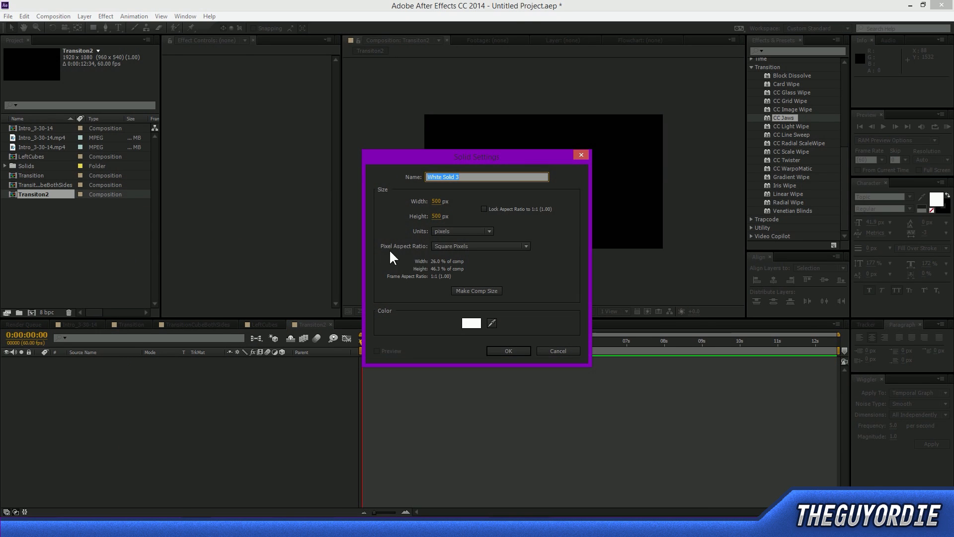
pyautogui.click(512, 351)
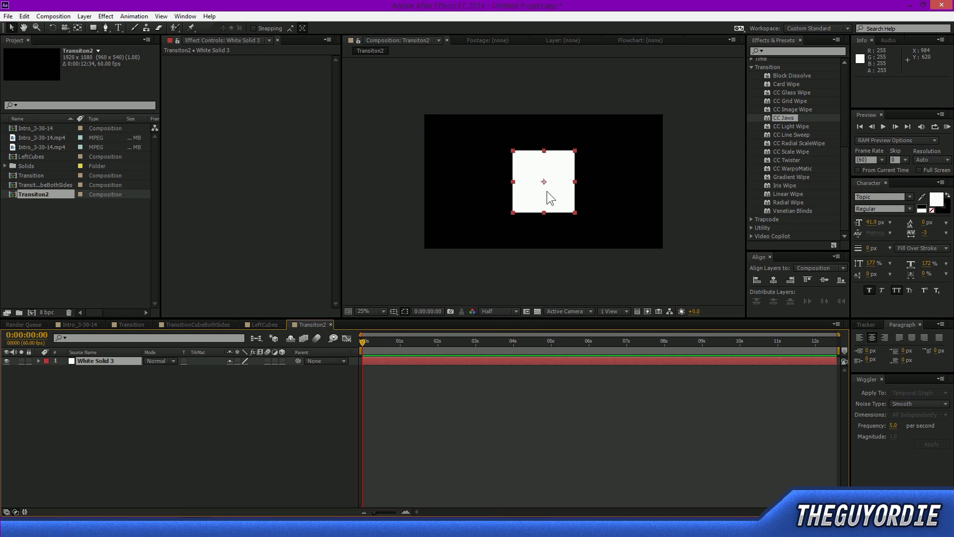
pyautogui.moveTo(94, 25); pyautogui.dragTo(124, 50)
pyautogui.doubleClick(93, 27)
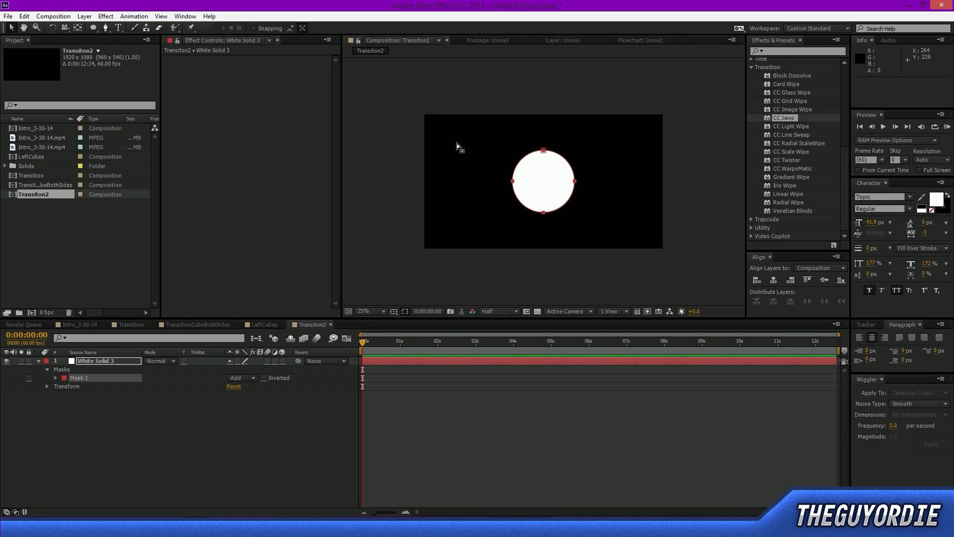
# Step: Move the white circle straight up above the frame to position 960, -264
pyautogui.click(557, 194)
pyautogui.press('w')
pyautogui.press('v')
pyautogui.moveTo(564, 194); pyautogui.dragTo(548, 104)
pyautogui.press('Return')
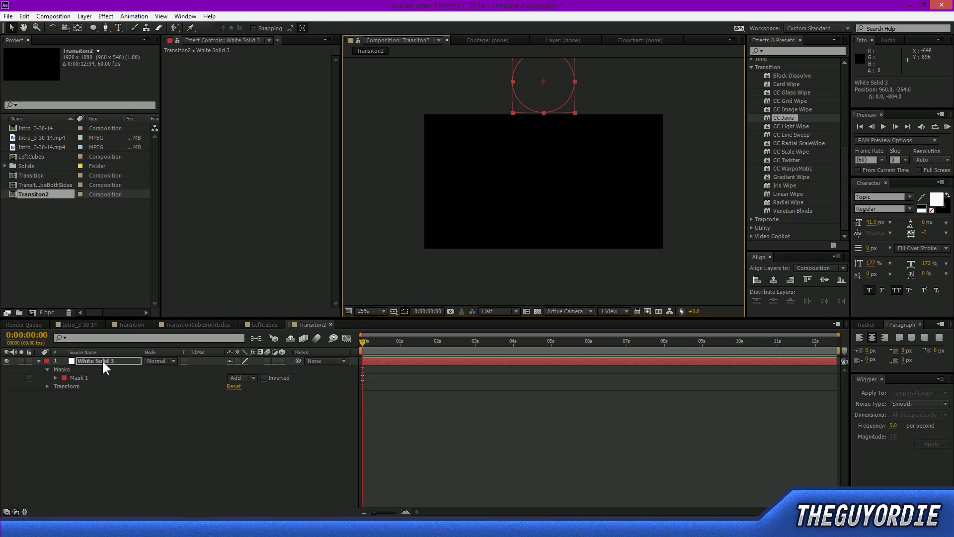
# Step: Add Position and Scale keyframes to the circle at 0:00:00:00 and unlink the Scale proportions
pyautogui.press('p')
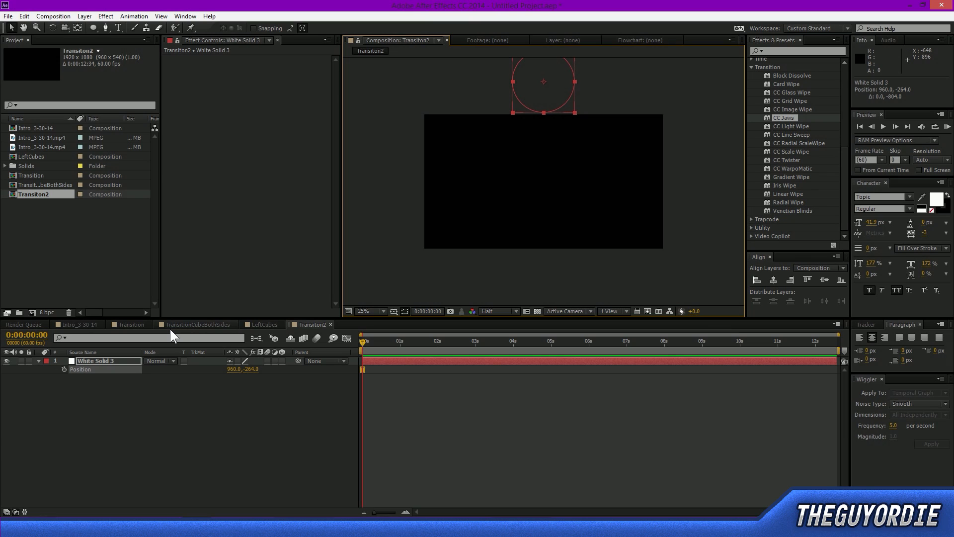
pyautogui.hotkey('shift', 's')
pyautogui.click(64, 370)
pyautogui.click(64, 378)
pyautogui.click(229, 377)
# Step: At 0:00:01:04, move the circle down to the frame's lower edge at position 960, 884
pyautogui.moveTo(364, 341); pyautogui.dragTo(406, 339)
pyautogui.moveTo(567, 96); pyautogui.dragTo(553, 227)
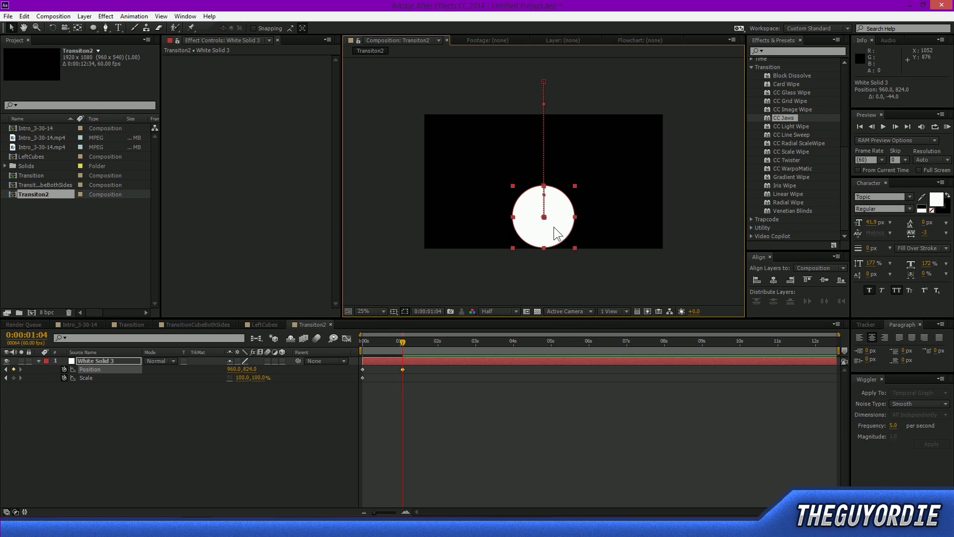
pyautogui.click(533, 277)
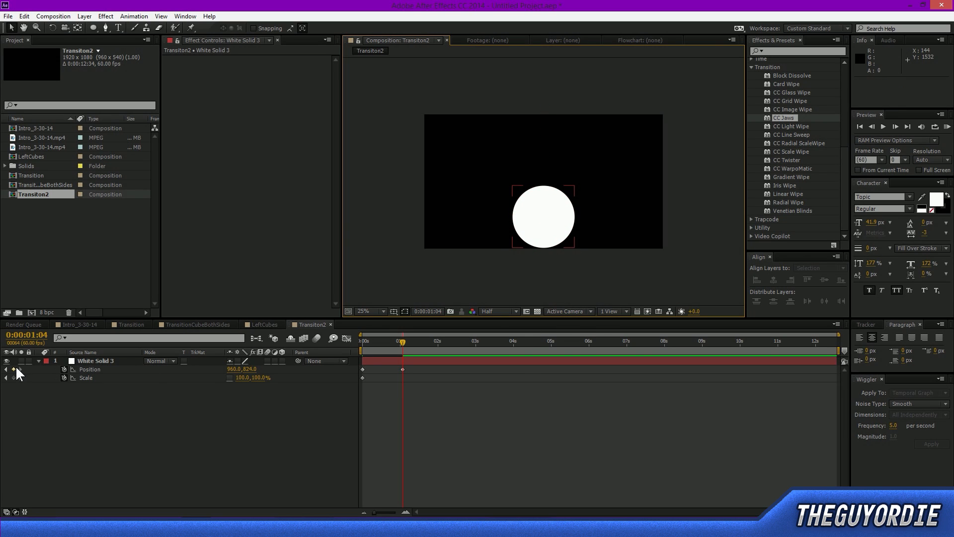
pyautogui.click(425, 359)
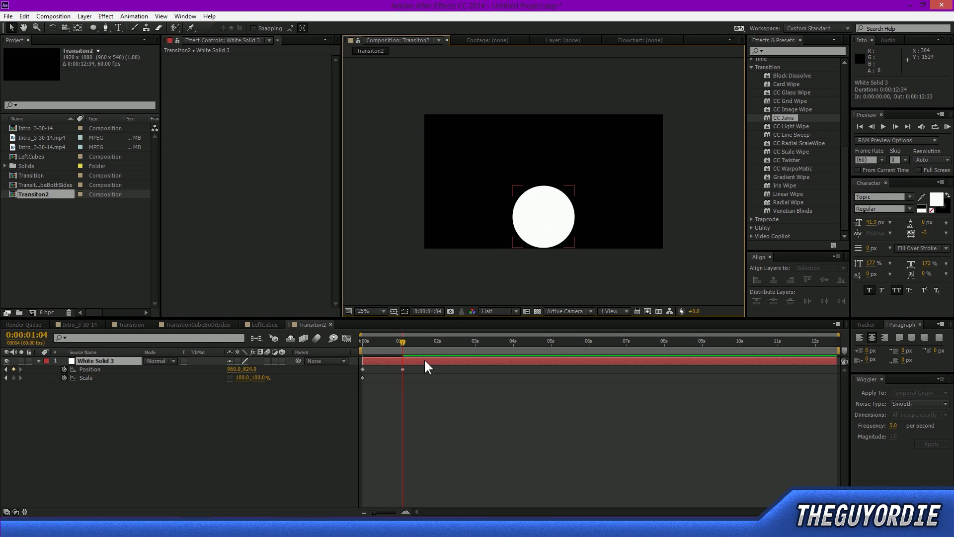
pyautogui.moveTo(551, 225); pyautogui.dragTo(552, 232)
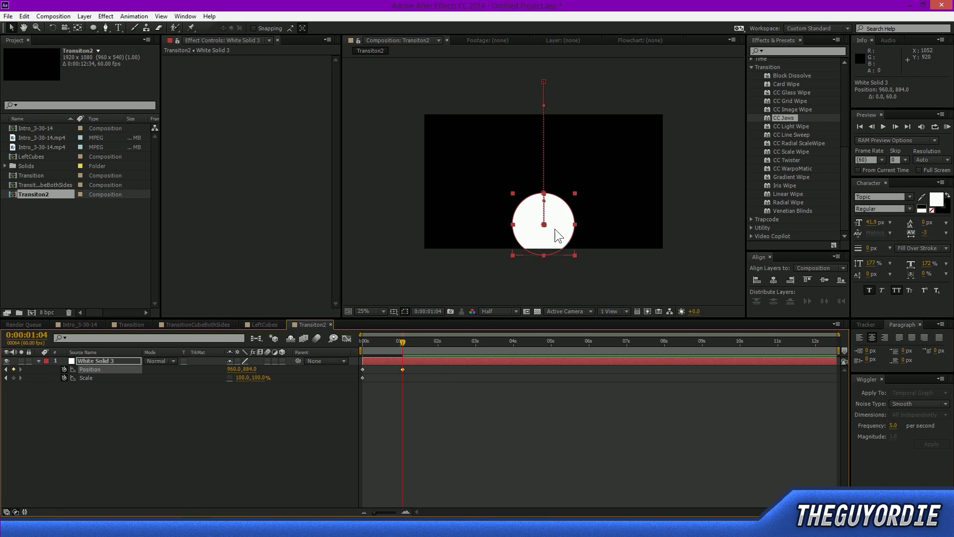
# Step: Undo the last circle move, and at 0:00:01:16 lower the circle to position 960, 872 with its Scale squashed to 100, 85%
pyautogui.hotkey('ctrl', 'z')
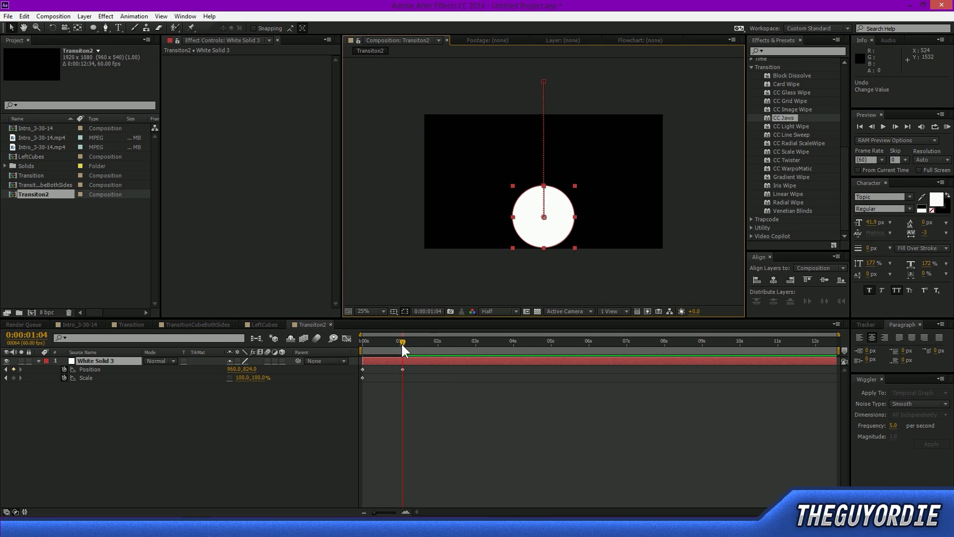
pyautogui.moveTo(413, 343); pyautogui.dragTo(410, 343)
pyautogui.moveTo(547, 232); pyautogui.dragTo(569, 228)
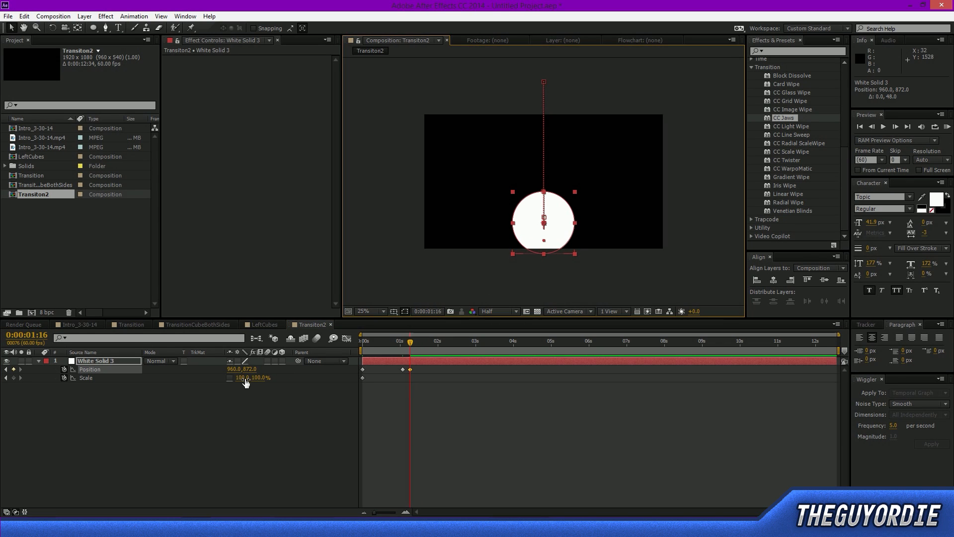
pyautogui.moveTo(244, 379); pyautogui.dragTo(255, 382)
pyautogui.hotkey('ctrl', 'z')
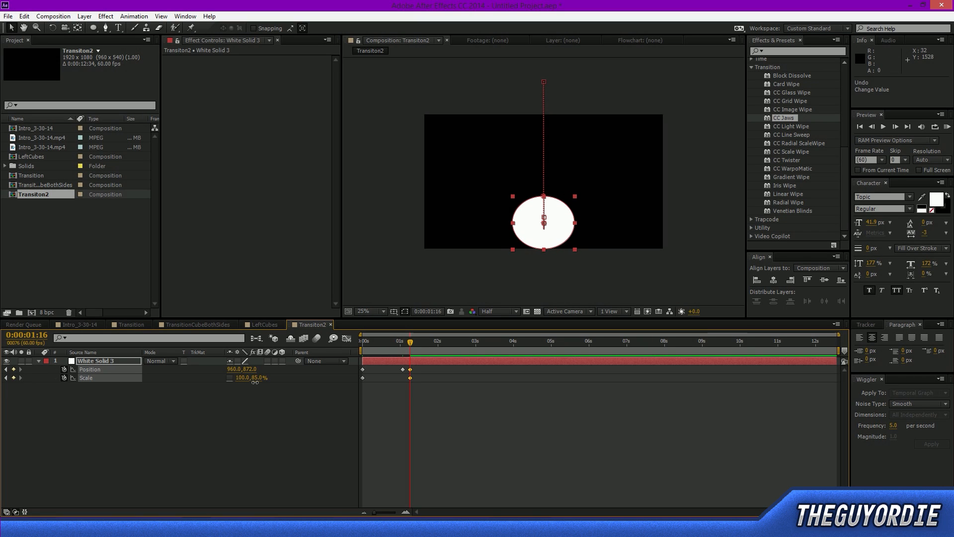
# Step: At 0:00:01:28, paste a copy of the 0:00:01:04 Position keyframe, set the circle's vertical Scale to 100%, and preview the motion
pyautogui.click(482, 421)
pyautogui.moveTo(410, 341); pyautogui.dragTo(416, 341)
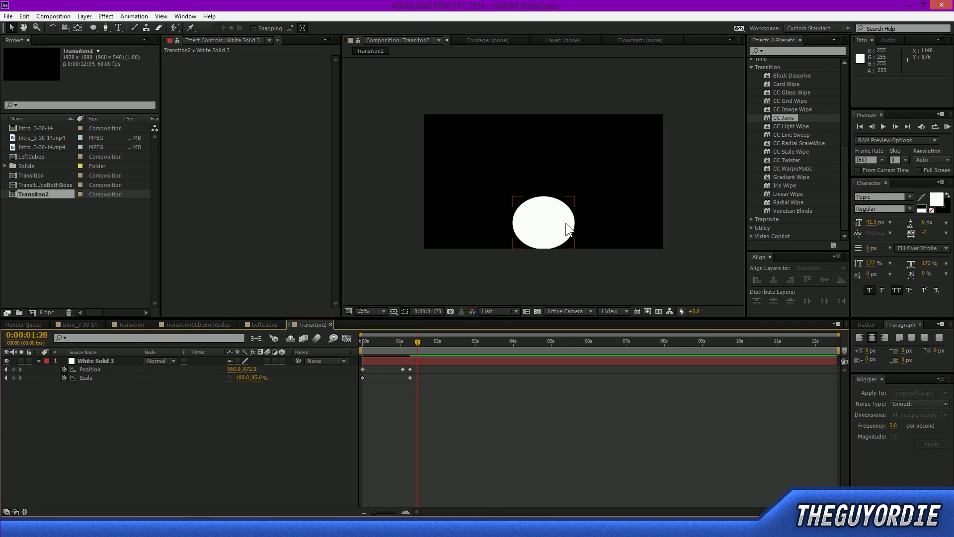
pyautogui.moveTo(567, 223); pyautogui.dragTo(567, 218)
pyautogui.click(403, 369)
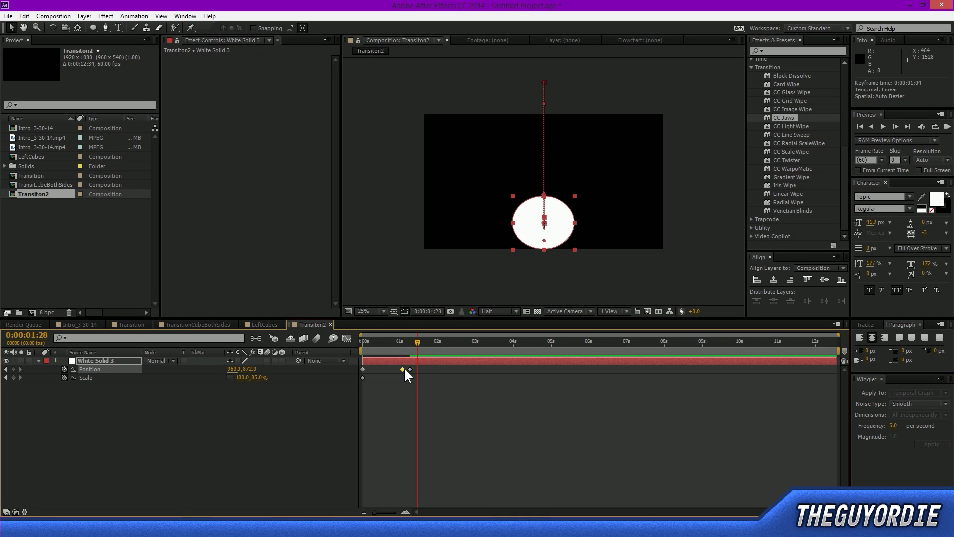
pyautogui.hotkey('ctrl', 'v')
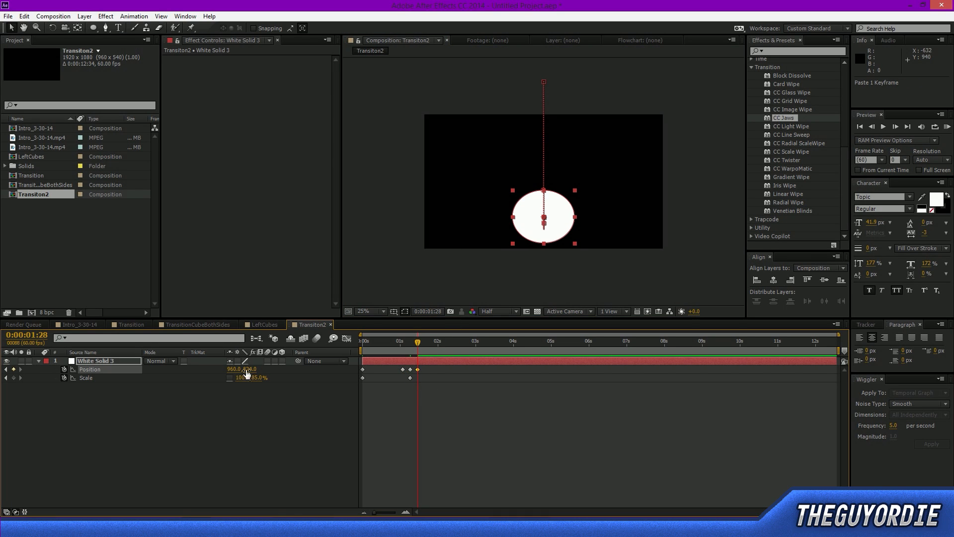
pyautogui.click(255, 378)
pyautogui.write('100')
pyautogui.press('Return')
pyautogui.click(499, 452)
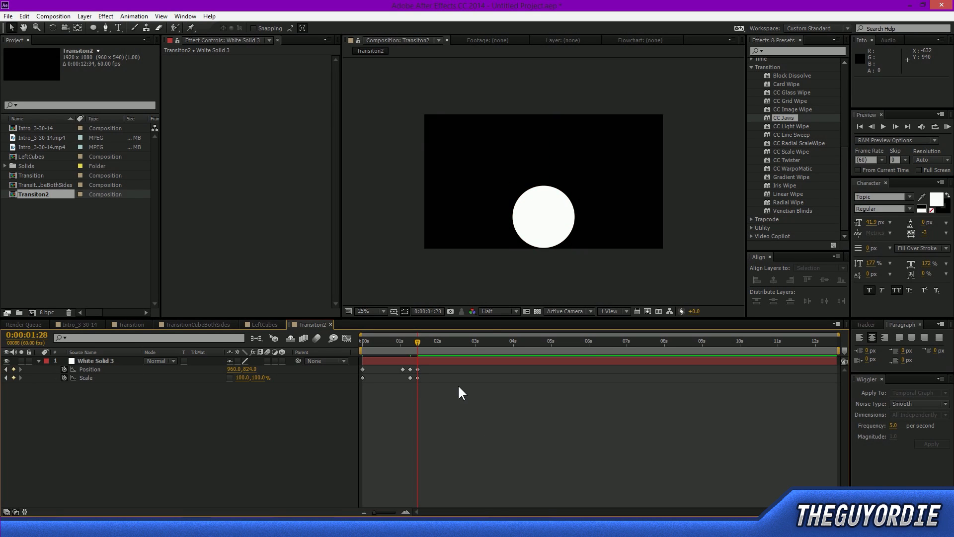
pyautogui.press('KP_0')
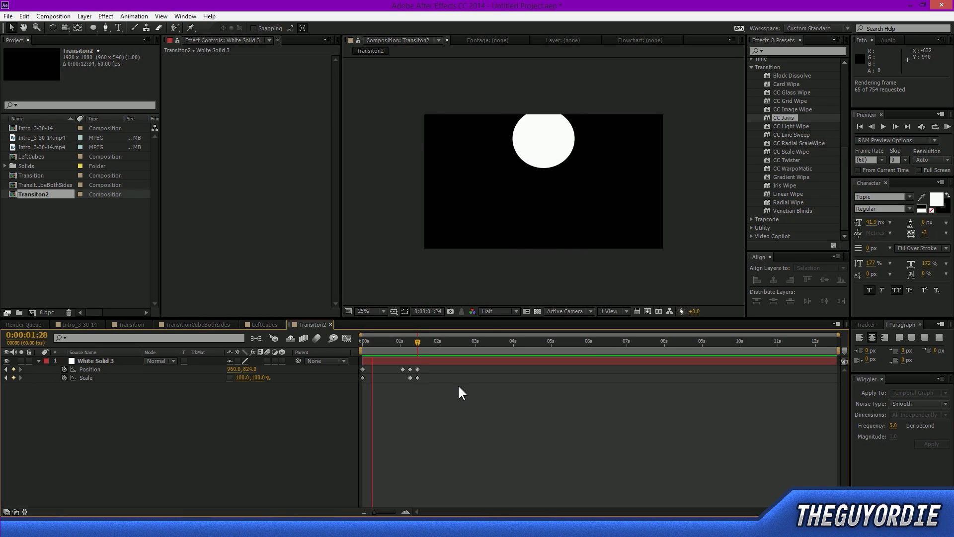
pyautogui.press('space')
# Step: At 0:00:01:04, set the circle's vertical Scale to 100% and preview the fall
pyautogui.moveTo(404, 341); pyautogui.dragTo(402, 341)
pyautogui.click(256, 378)
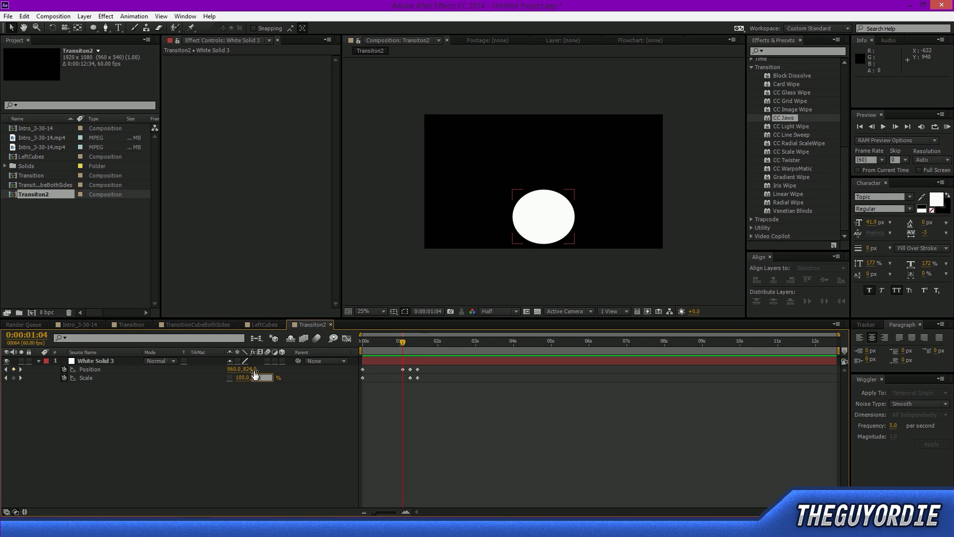
pyautogui.write('100')
pyautogui.press('Return')
pyautogui.press('KP_0')
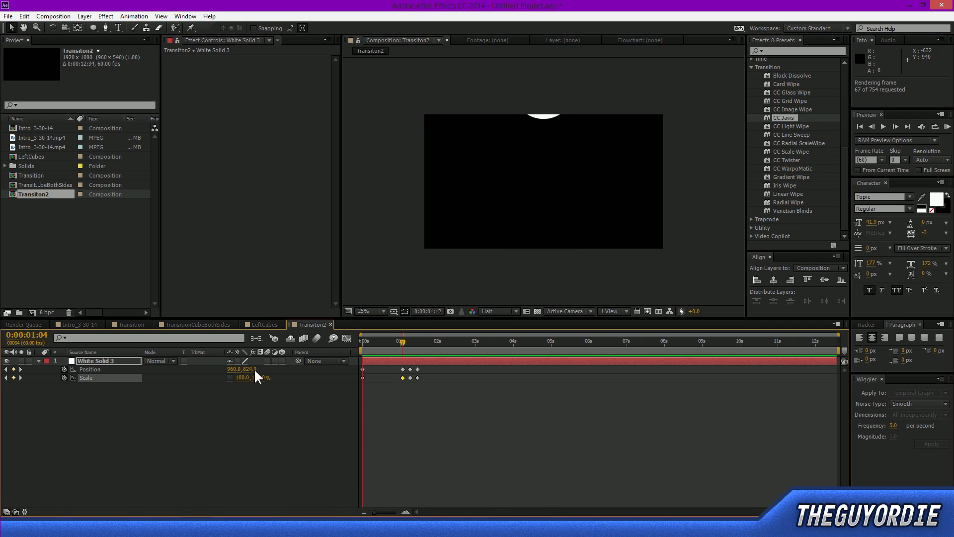
pyautogui.press('space')
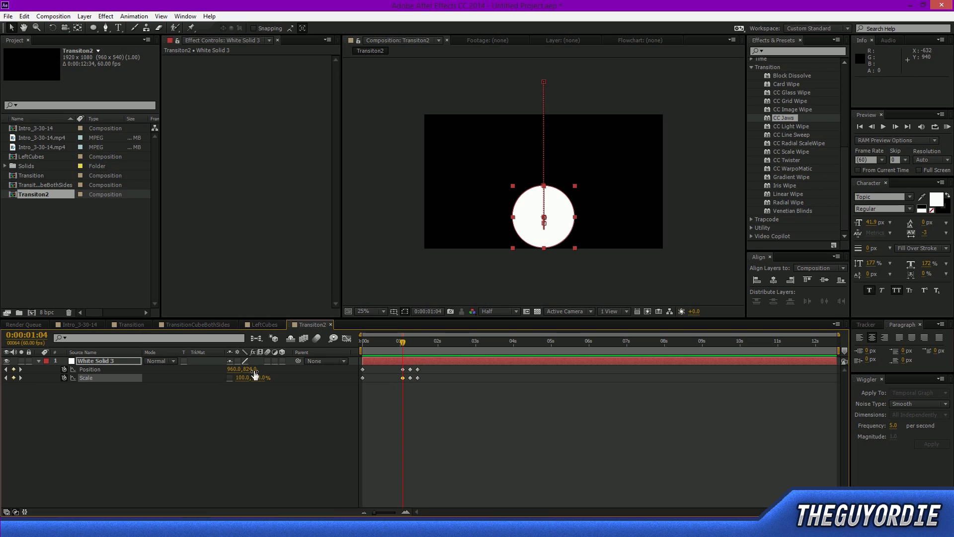
# Step: Set the spatial interpolation of the last three Position keyframes to Linear
pyautogui.moveTo(402, 341); pyautogui.dragTo(407, 348)
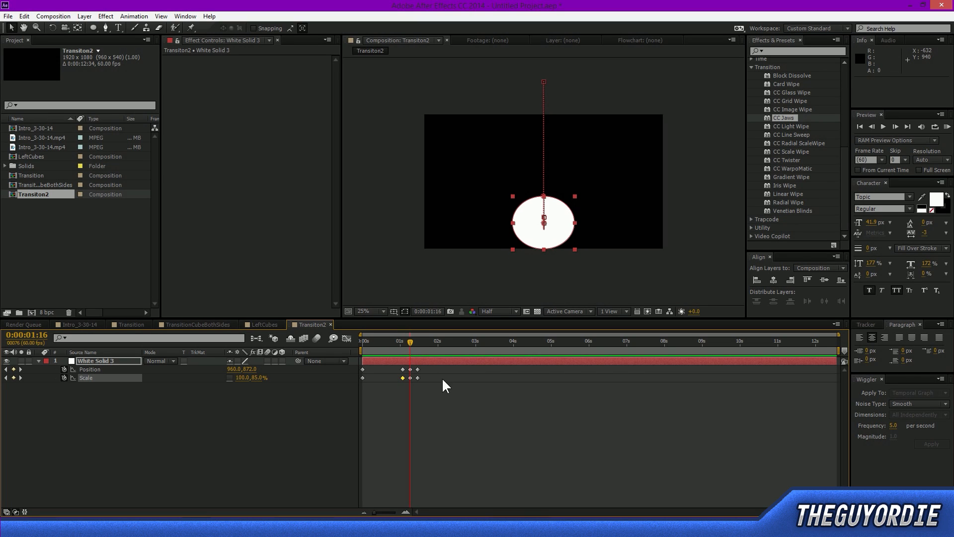
pyautogui.moveTo(441, 375); pyautogui.dragTo(398, 366)
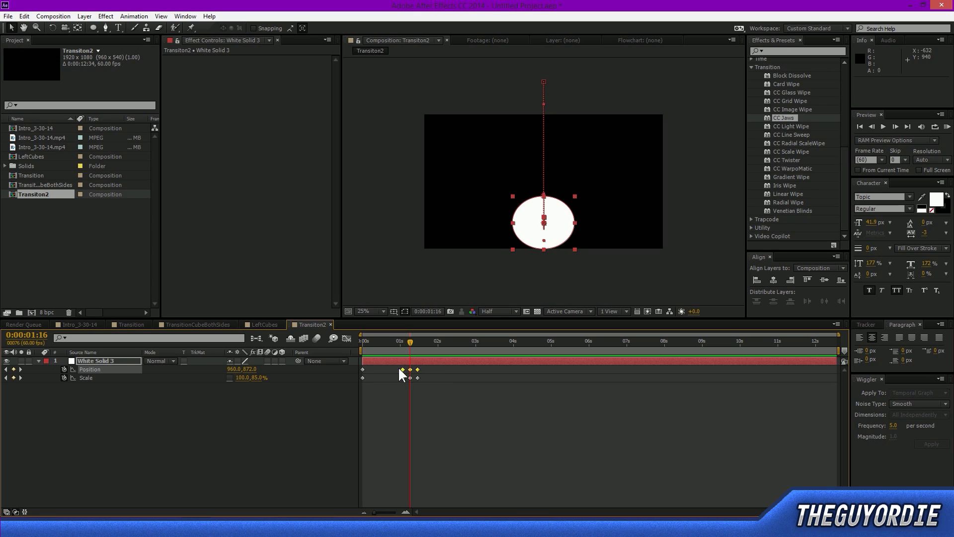
pyautogui.rightClick(406, 370)
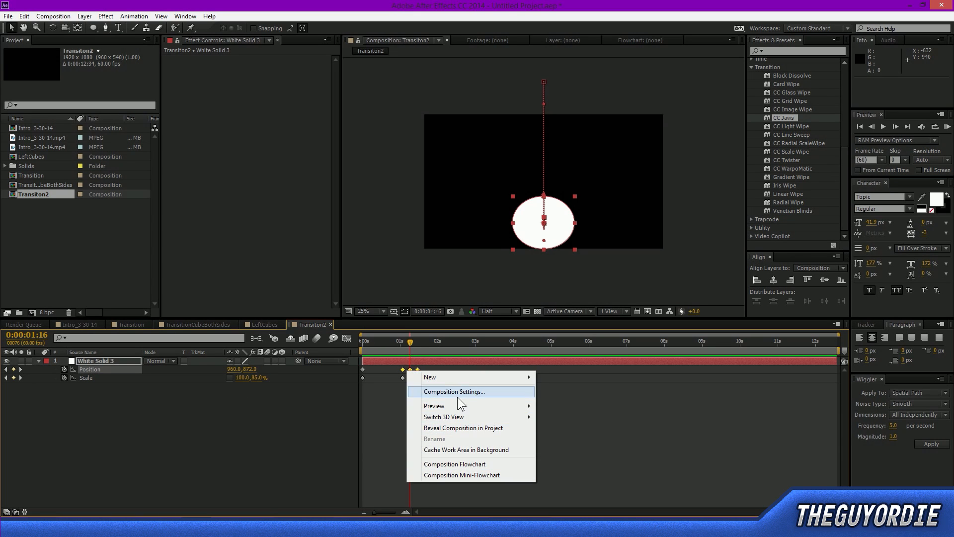
pyautogui.rightClick(418, 370)
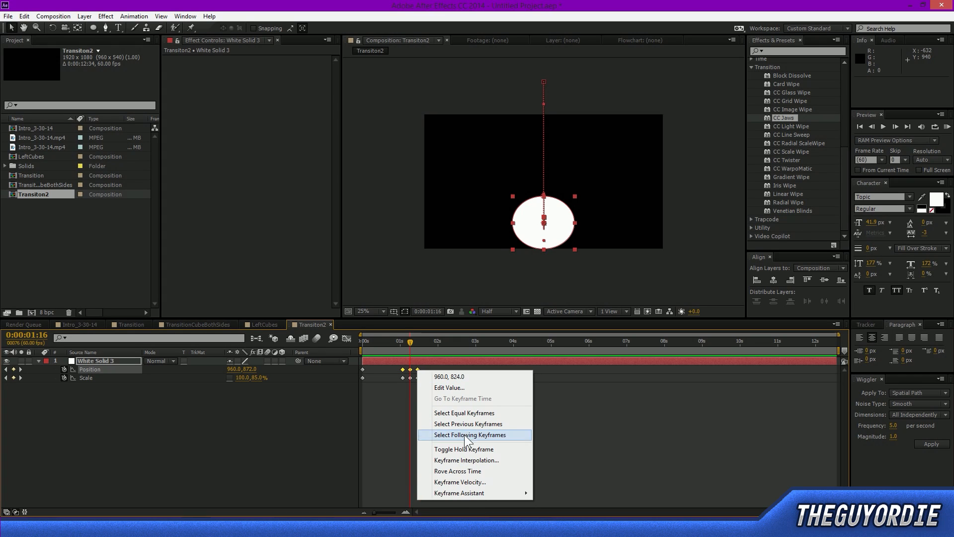
pyautogui.moveTo(469, 492)
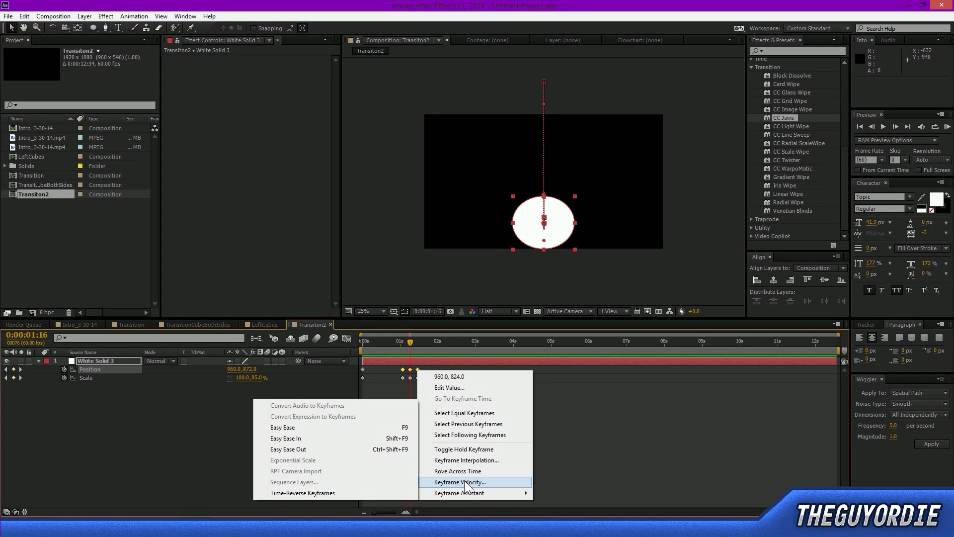
pyautogui.click(471, 461)
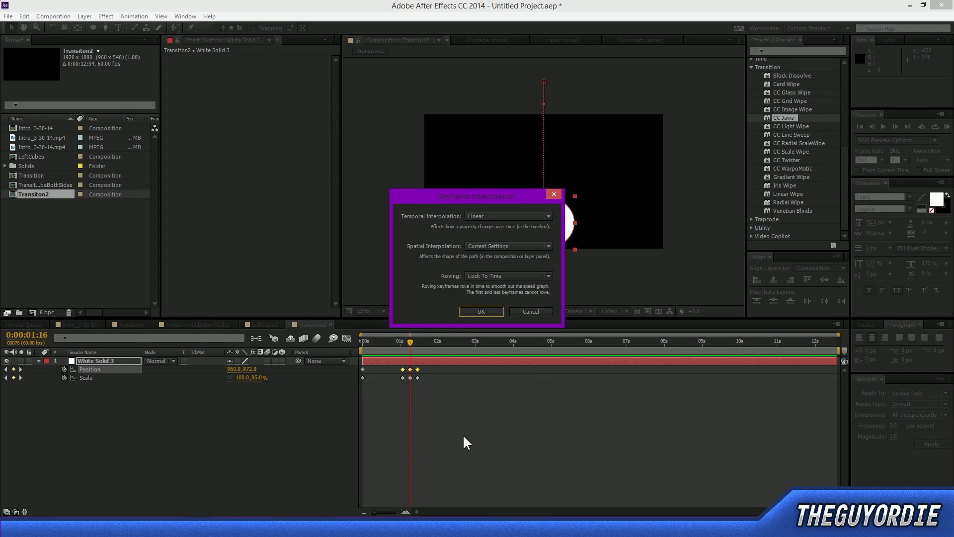
pyautogui.click(494, 217)
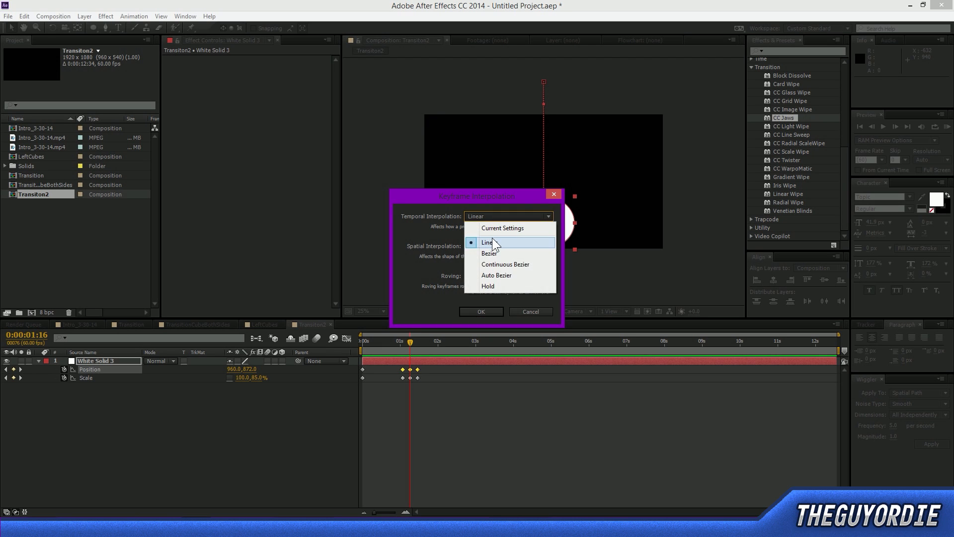
pyautogui.click(494, 243)
pyautogui.click(493, 248)
pyautogui.click(502, 271)
pyautogui.click(501, 277)
pyautogui.click(502, 287)
pyautogui.click(475, 311)
# Step: Pull the last three pairs of Position and Scale keyframes closer together in time, previewing the bounce before and after
pyautogui.click(410, 345)
pyautogui.moveTo(409, 344)
pyautogui.mouseDown()
pyautogui.moveTo(401, 350)
pyautogui.moveTo(427, 348)
pyautogui.mouseUp()
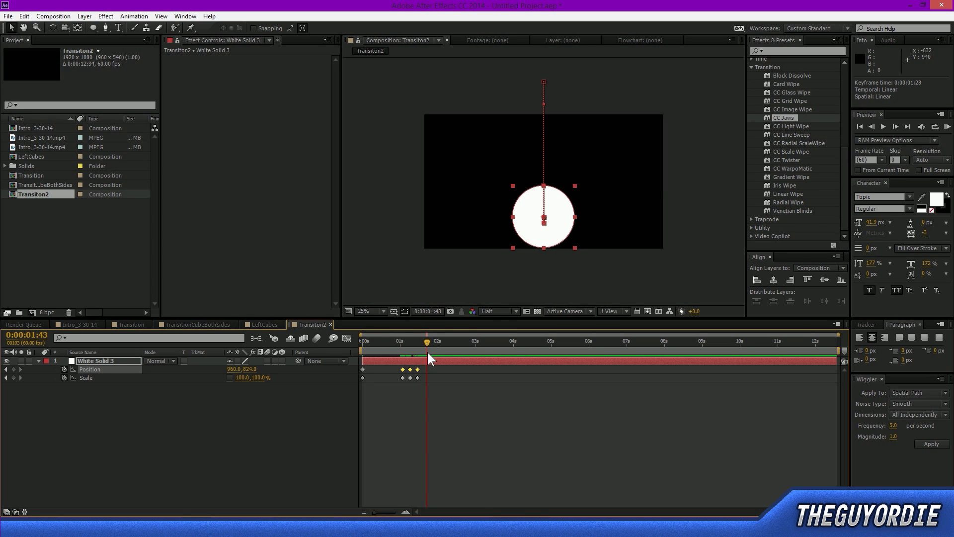
pyautogui.press('KP_0')
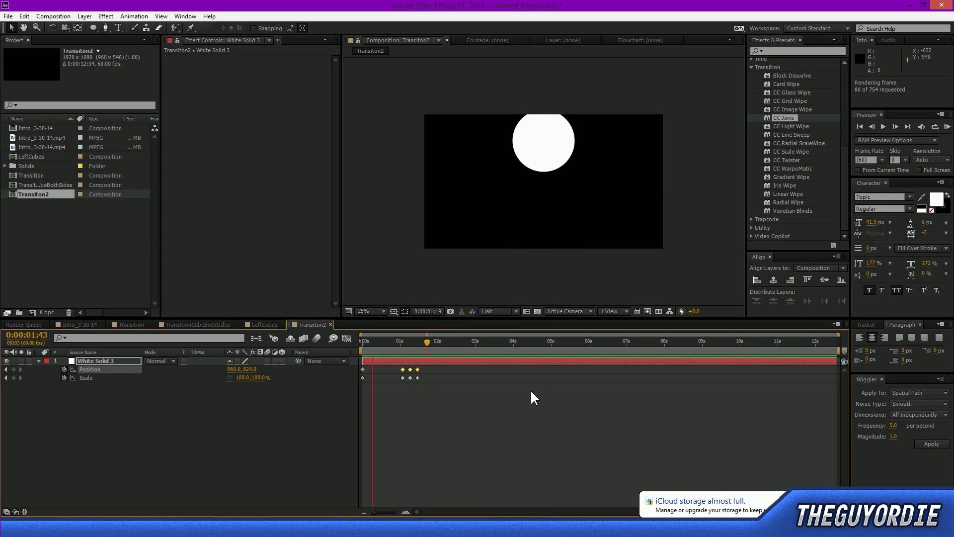
pyautogui.press('space')
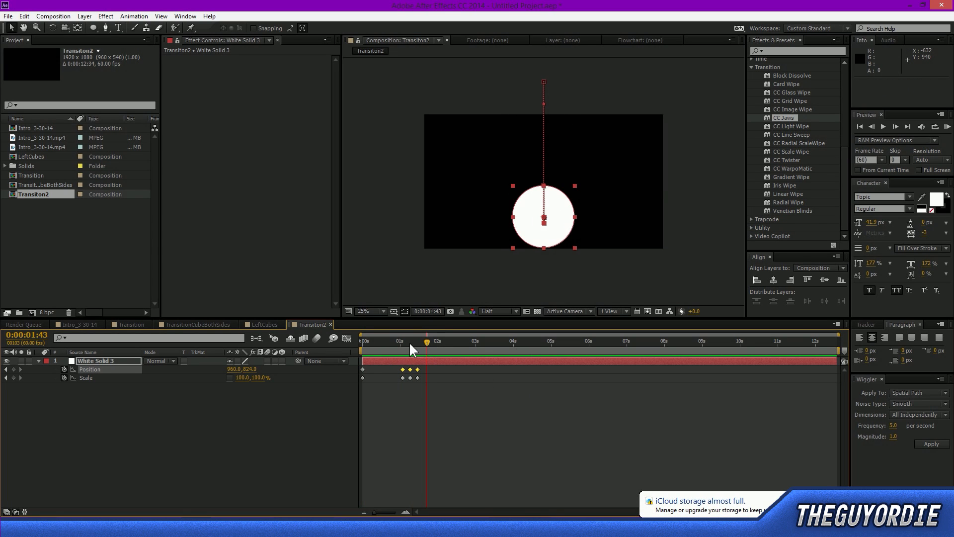
pyautogui.moveTo(443, 398); pyautogui.dragTo(413, 380)
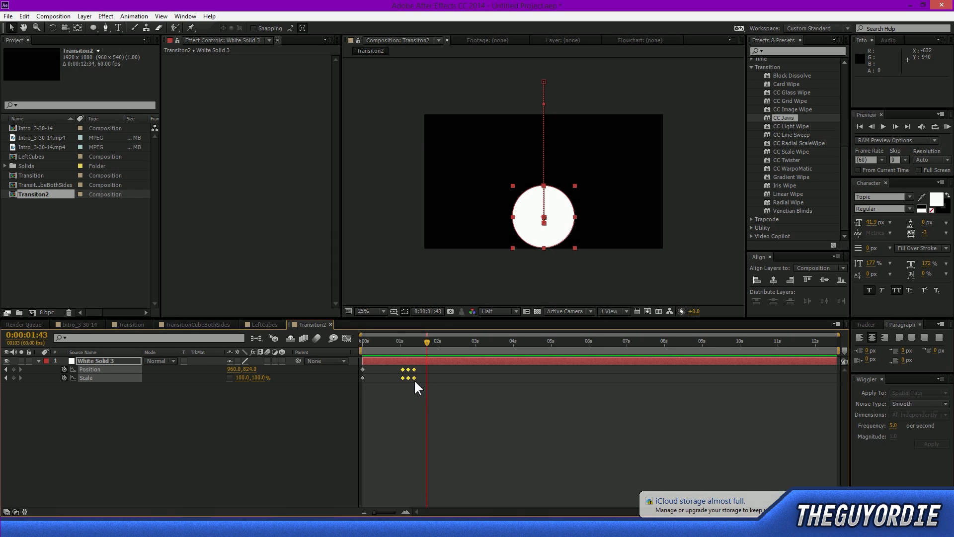
pyautogui.click(446, 413)
pyautogui.press('space')
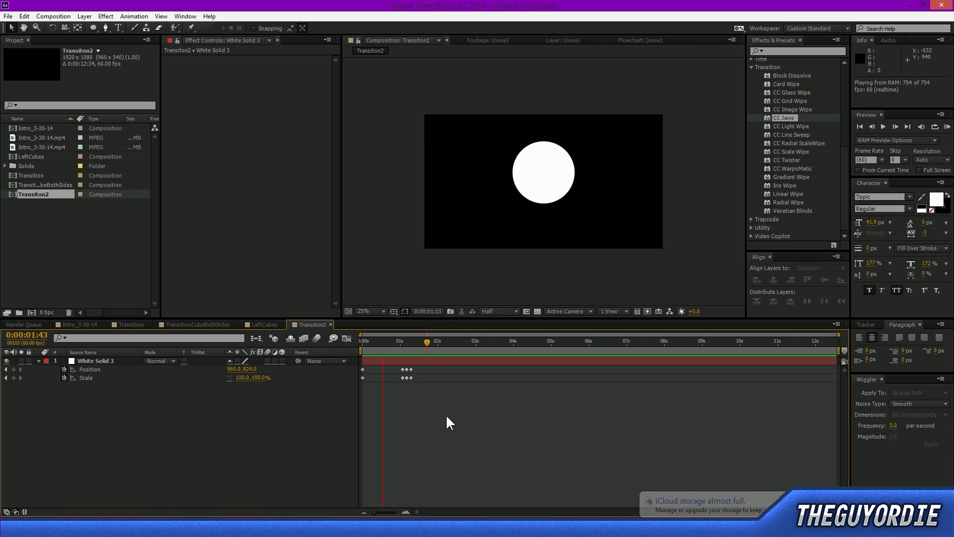
pyautogui.press('space')
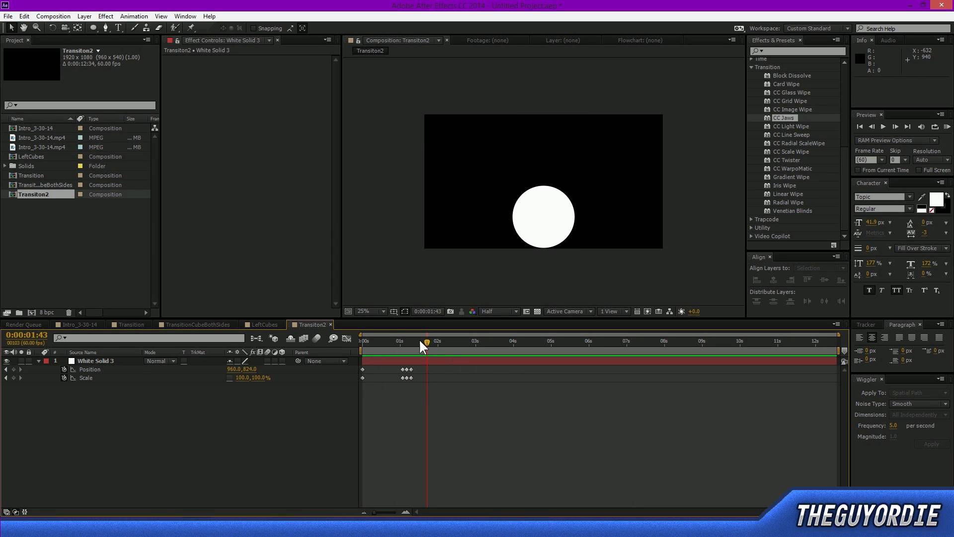
# Step: At 0:00:01:46, move the circle straight up to position 960, 376 and preview the rebound
pyautogui.moveTo(545, 244); pyautogui.dragTo(550, 178)
pyautogui.click(437, 338)
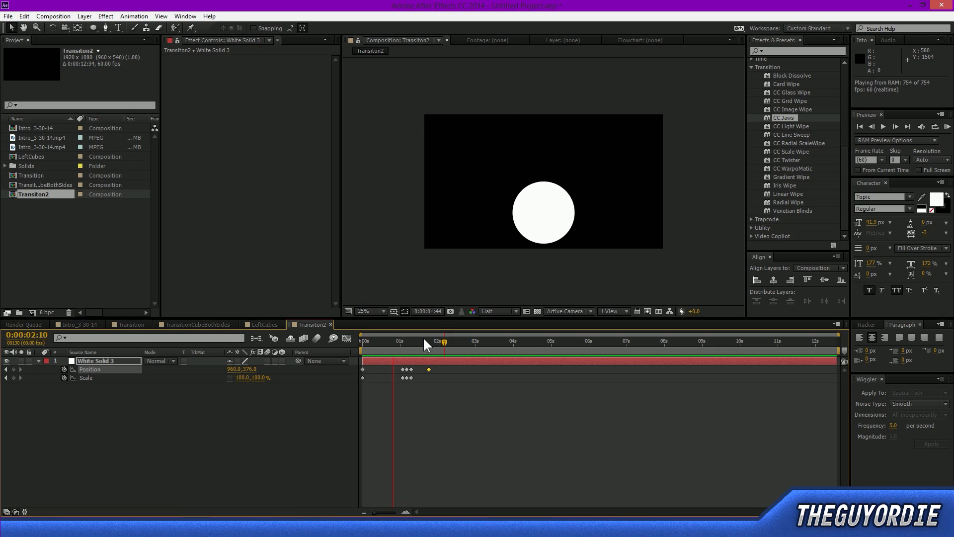
pyautogui.press('space')
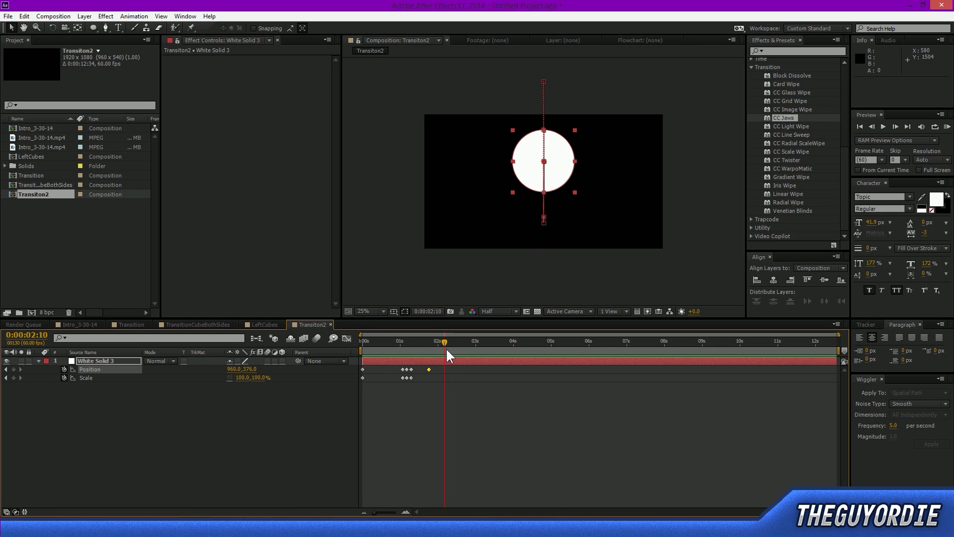
# Step: Apply Easy Ease In to the Position keyframe at 0:00:01:46 and display its curve in the Graph Editor
pyautogui.rightClick(429, 369)
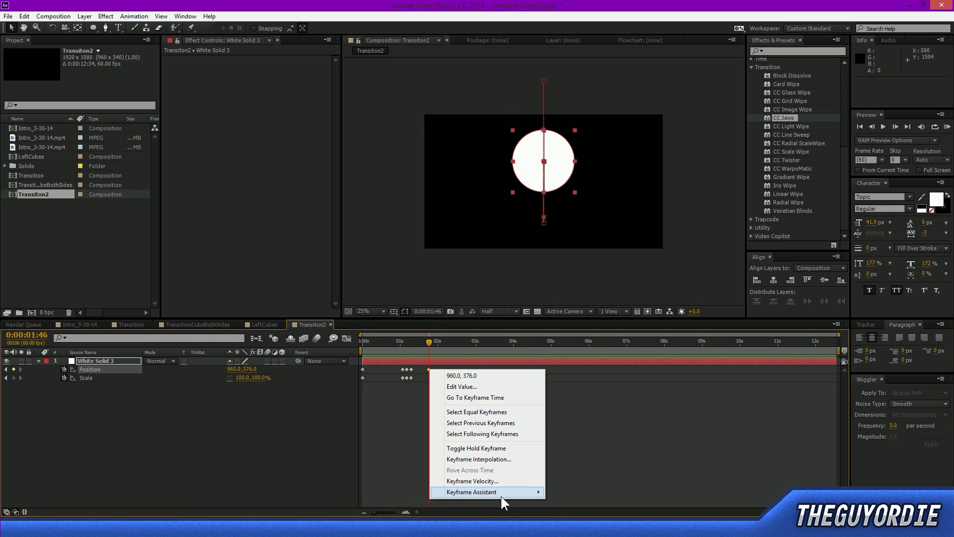
pyautogui.moveTo(501, 492)
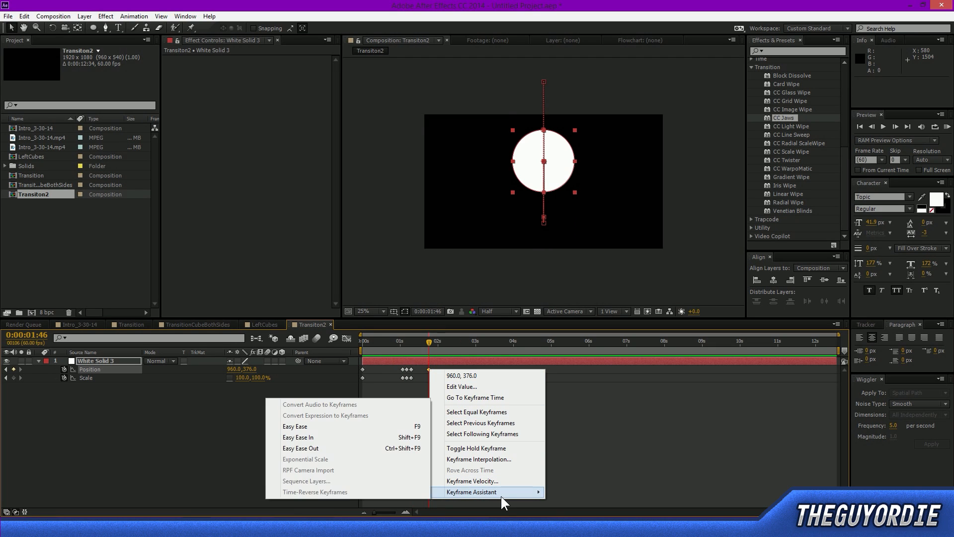
pyautogui.click(309, 448)
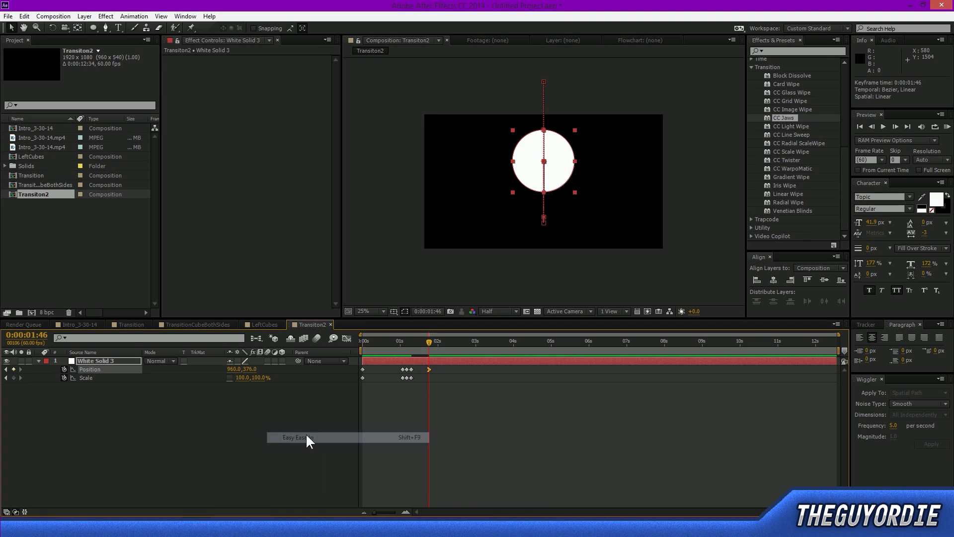
pyautogui.click(347, 339)
pyautogui.moveTo(468, 381); pyautogui.dragTo(478, 517)
pyautogui.moveTo(475, 413); pyautogui.dragTo(469, 426)
pyautogui.moveTo(484, 386); pyautogui.dragTo(487, 411)
pyautogui.moveTo(430, 484)
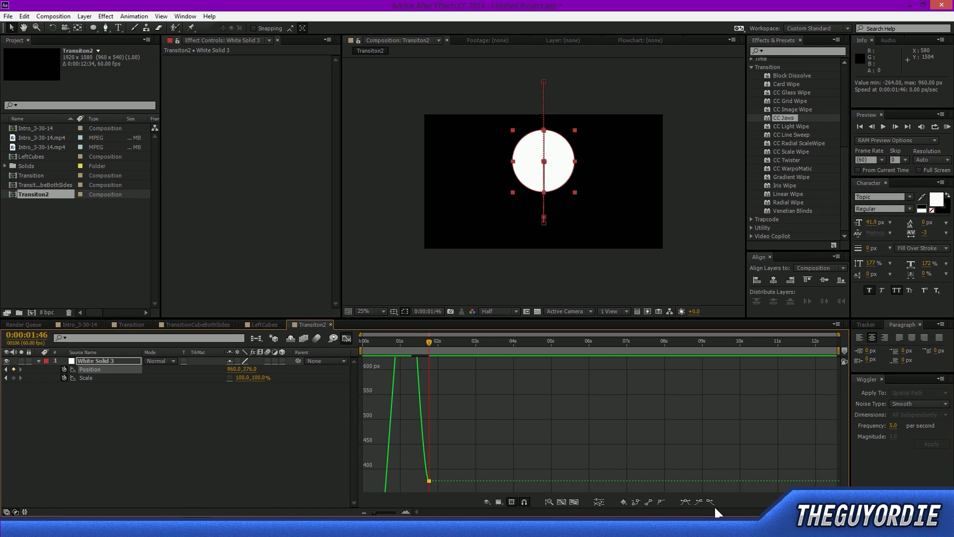
# Step: Check the incoming and outgoing Keyframe Velocity settings of the Position keyframe at 0:00:01:46
pyautogui.rightClick(428, 480)
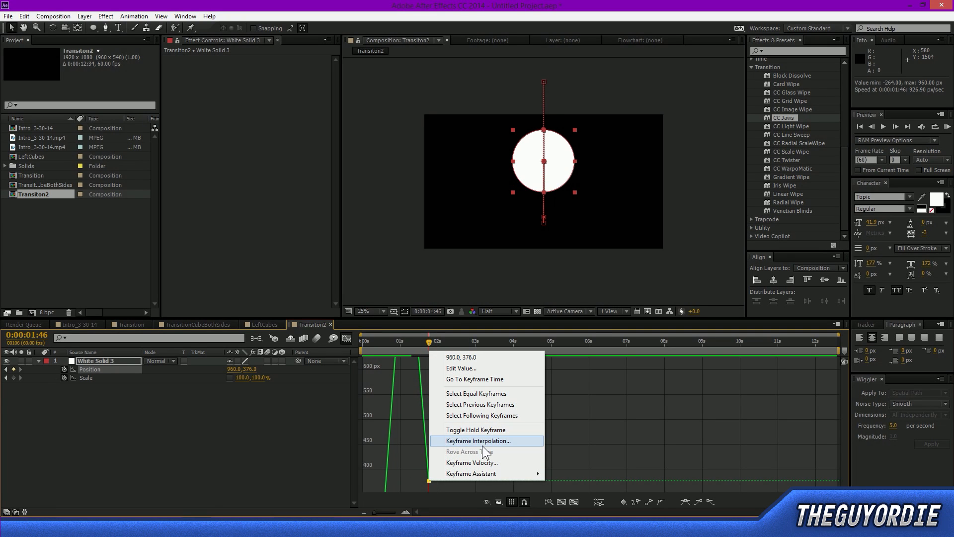
pyautogui.click(498, 462)
pyautogui.click(552, 258)
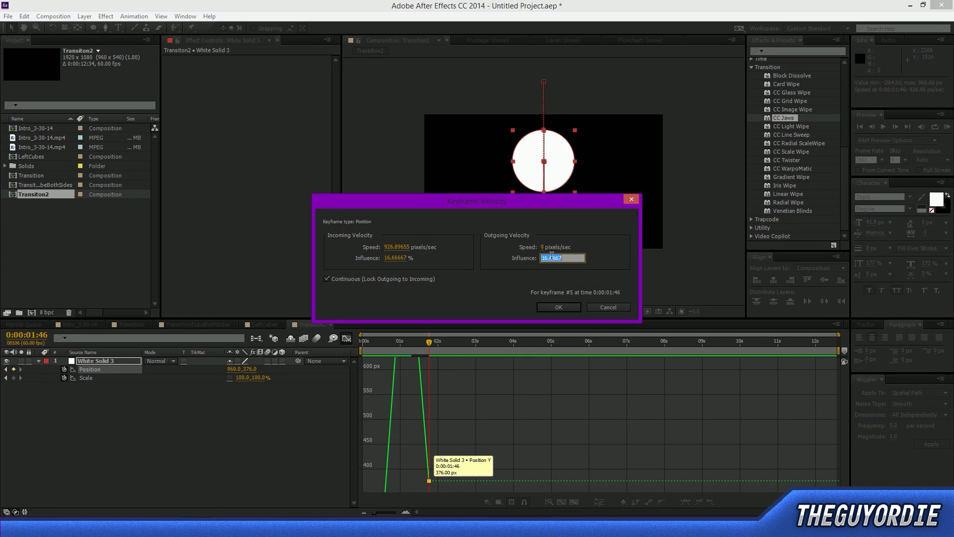
pyautogui.click(394, 256)
pyautogui.press('Return')
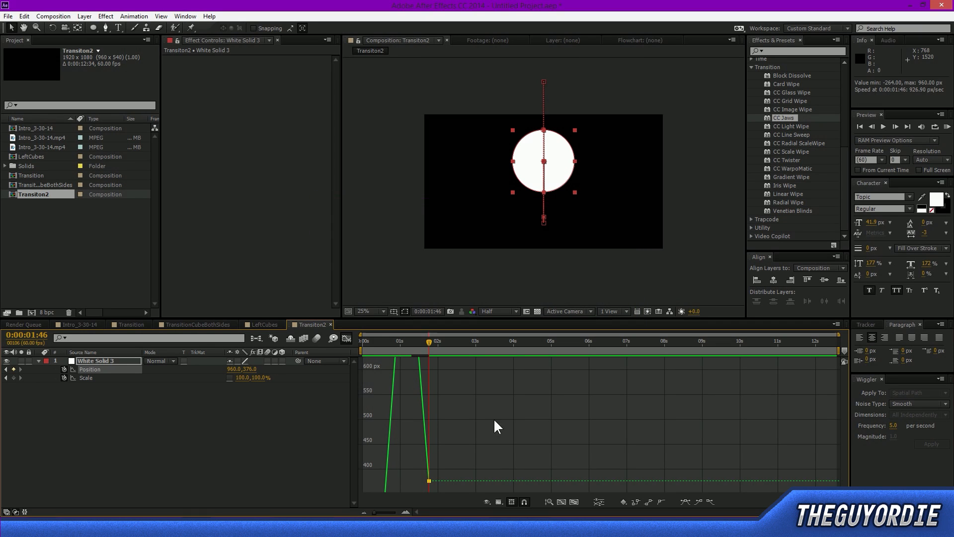
# Step: Ease into the Position keyframe at 0:00:01:46 and set its incoming velocity influence to 56%
pyautogui.click(700, 503)
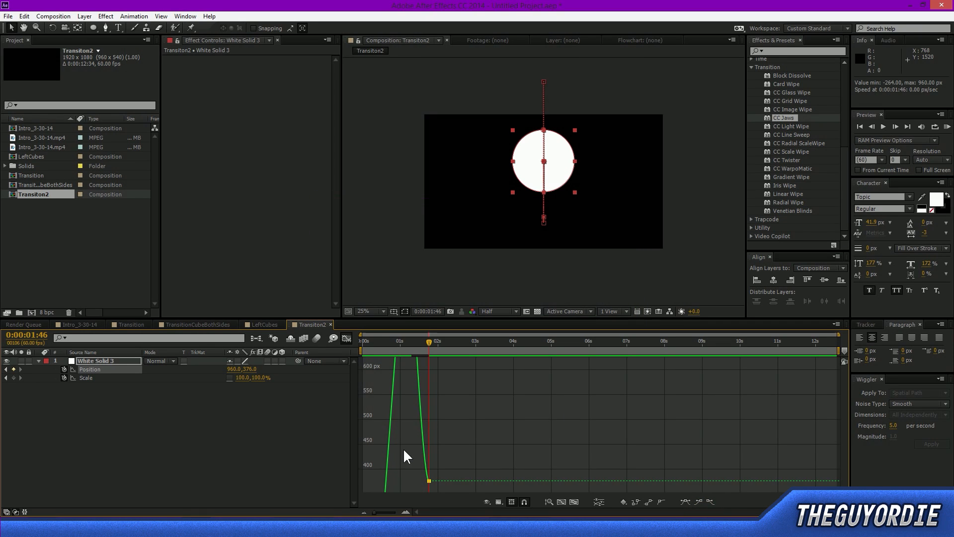
pyautogui.rightClick(429, 479)
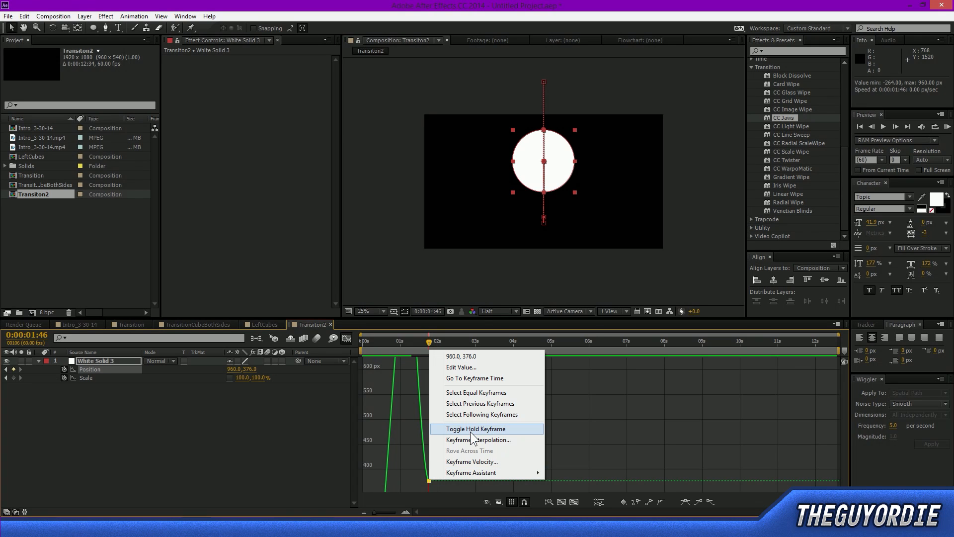
pyautogui.click(472, 461)
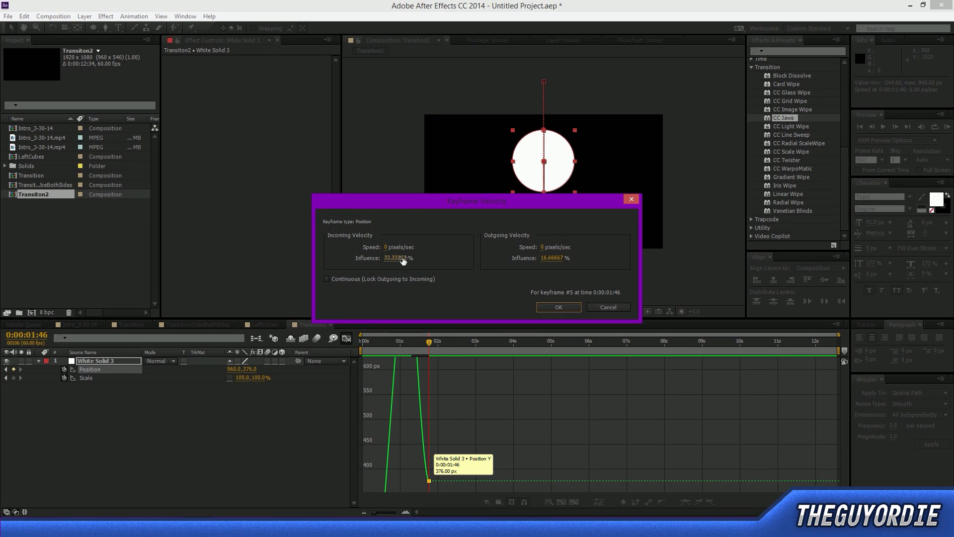
pyautogui.moveTo(401, 262); pyautogui.dragTo(418, 264)
pyautogui.click(559, 307)
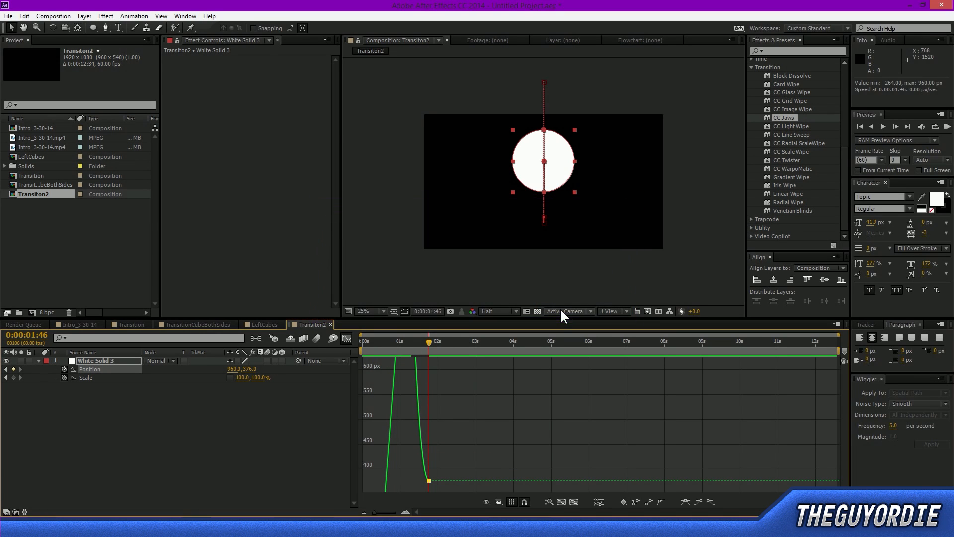
# Step: Increase the incoming velocity influence of the Position keyframe at 0:00:01:46 further and preview the rebound
pyautogui.rightClick(429, 480)
pyautogui.click(458, 465)
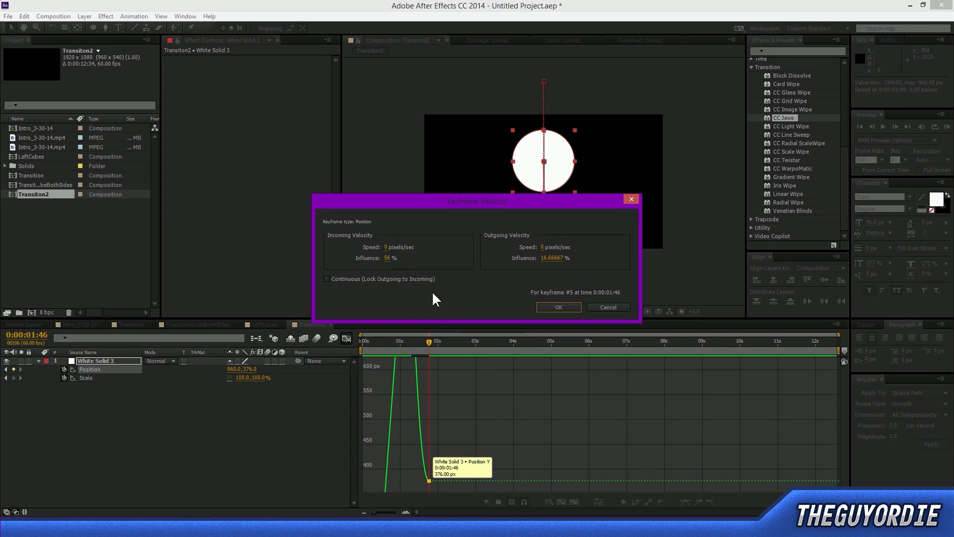
pyautogui.click(388, 258)
pyautogui.click(563, 310)
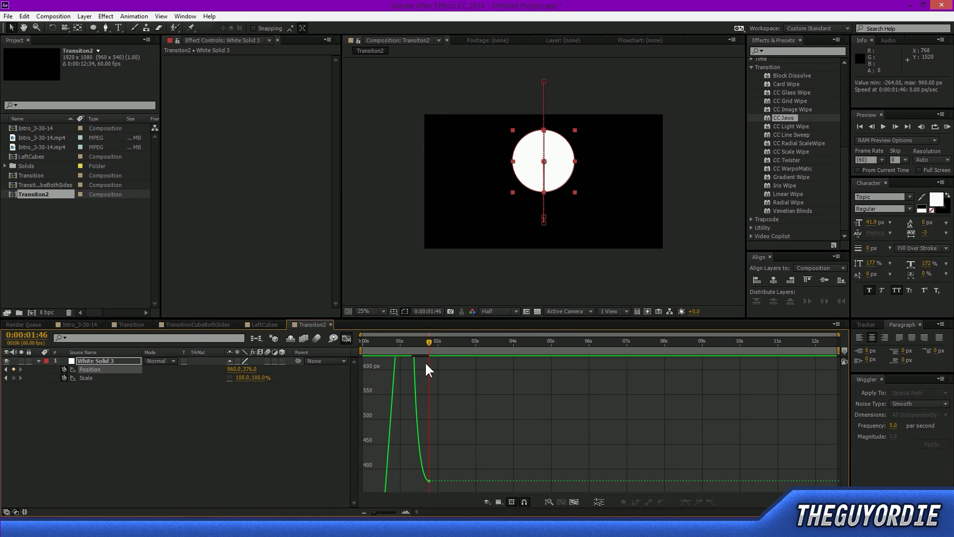
pyautogui.press('space')
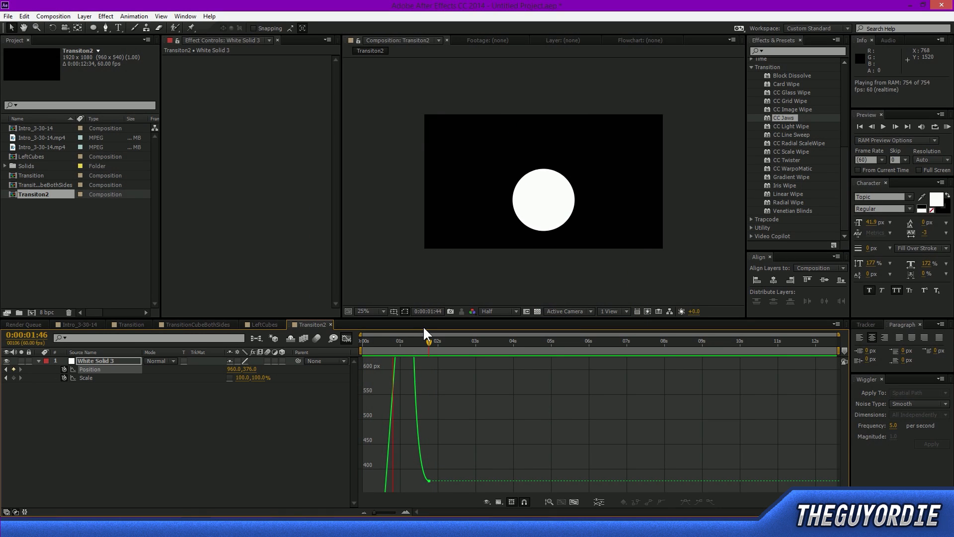
pyautogui.press('space')
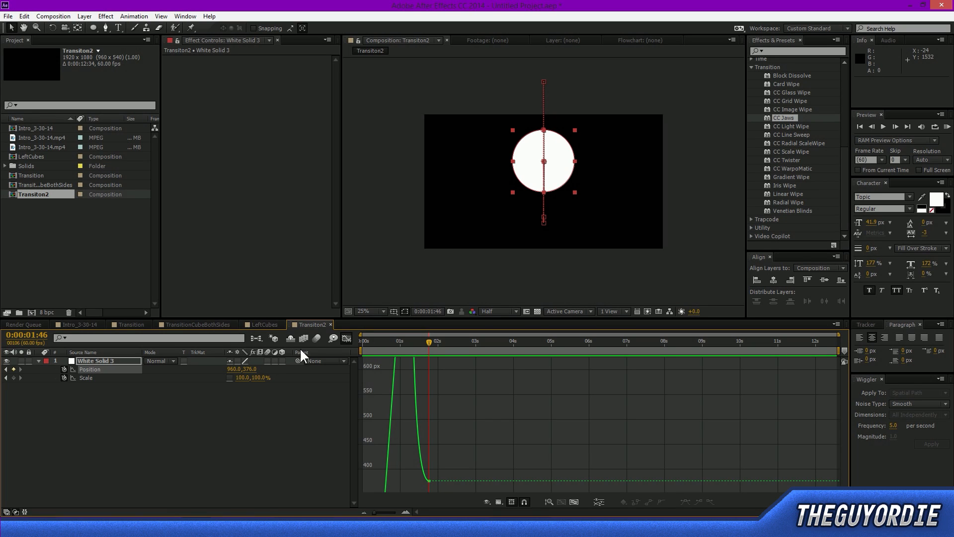
# Step: Return from the graph view to the keyframes, compress the Position and Scale keyframes in time, and preview the faster bounce
pyautogui.click(347, 338)
pyautogui.moveTo(436, 400); pyautogui.dragTo(407, 379)
pyautogui.hotkey('ctrl', 'z')
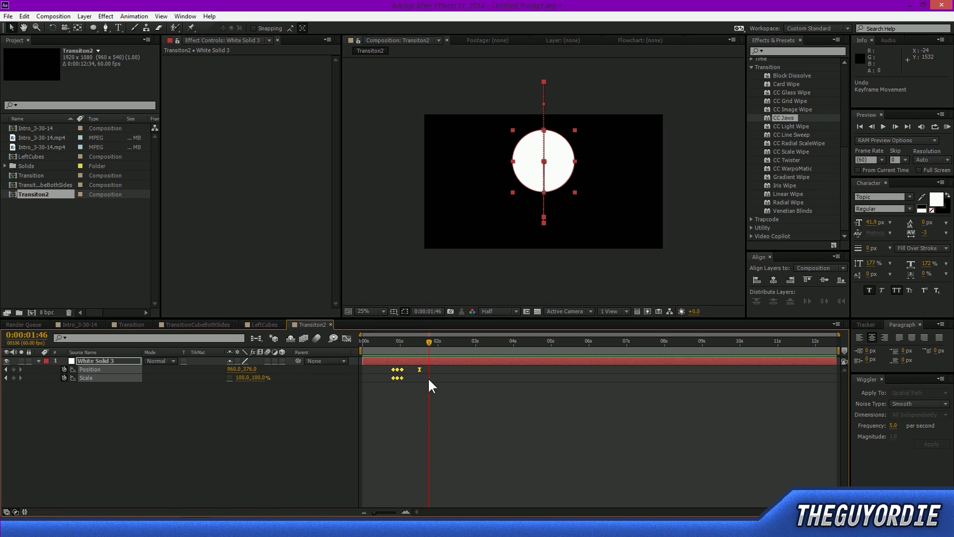
pyautogui.moveTo(410, 374); pyautogui.dragTo(407, 374)
pyautogui.click(428, 399)
pyautogui.press('KP_0')
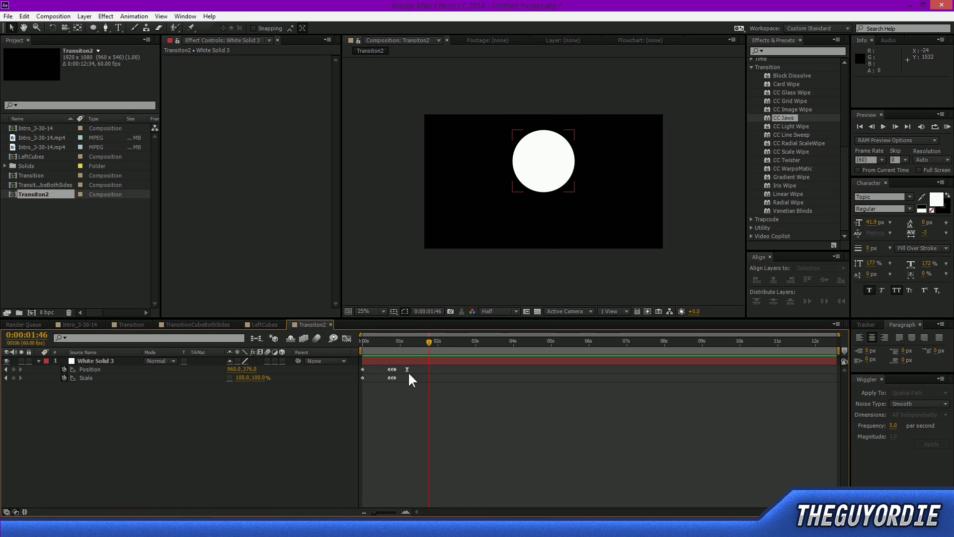
# Step: Move the last Position keyframe slightly later in time to slow the circle's rise and preview the rebound
pyautogui.moveTo(407, 371); pyautogui.dragTo(419, 375)
pyautogui.press('KP_0')
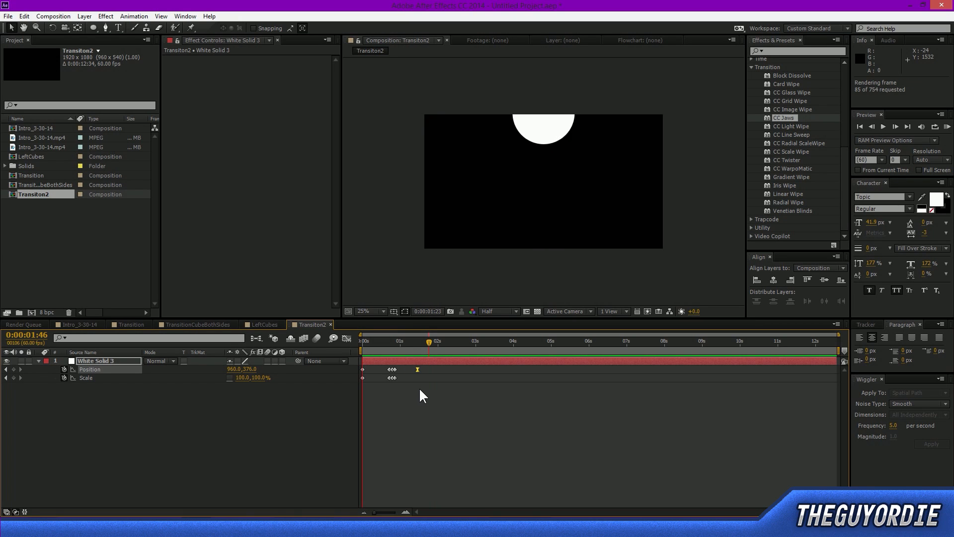
pyautogui.press('KP_0')
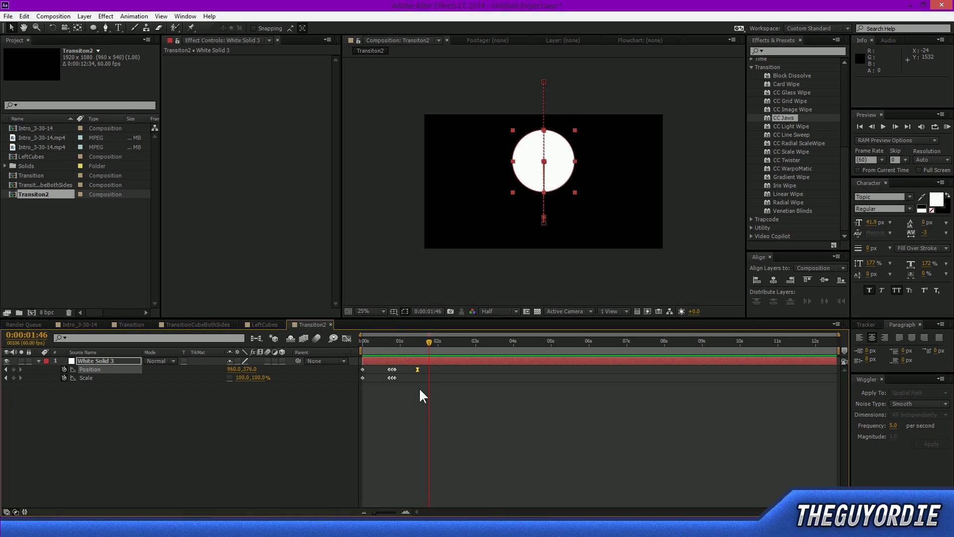
pyautogui.click(412, 390)
# Step: Select all Position and Scale keyframes, tighten their timing so the last Position keyframe falls at 0:00:01:25, and preview the motion
pyautogui.moveTo(443, 393); pyautogui.dragTo(416, 379)
pyautogui.moveTo(449, 425); pyautogui.dragTo(353, 364)
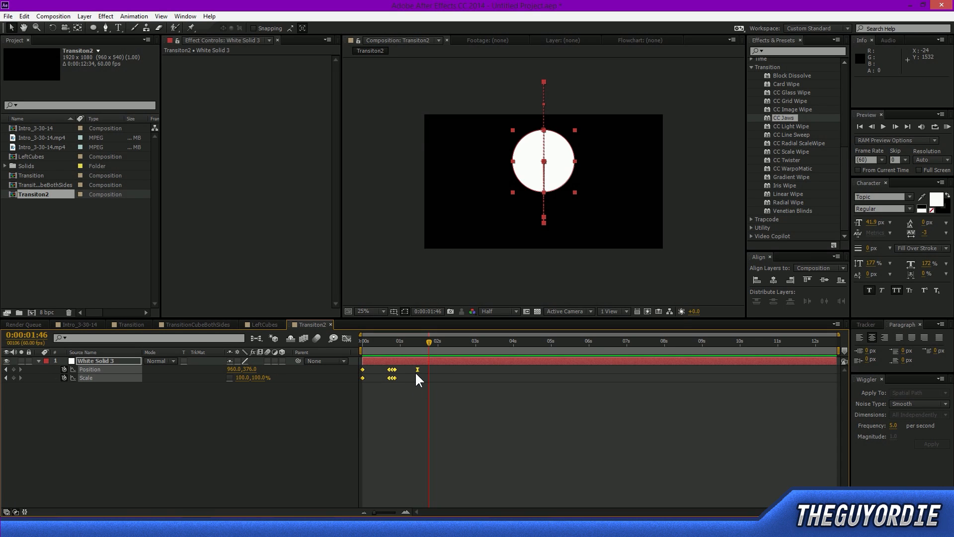
pyautogui.click(423, 419)
pyautogui.moveTo(411, 372); pyautogui.dragTo(414, 371)
pyautogui.click(408, 371)
pyautogui.click(431, 412)
pyautogui.press('KP_0')
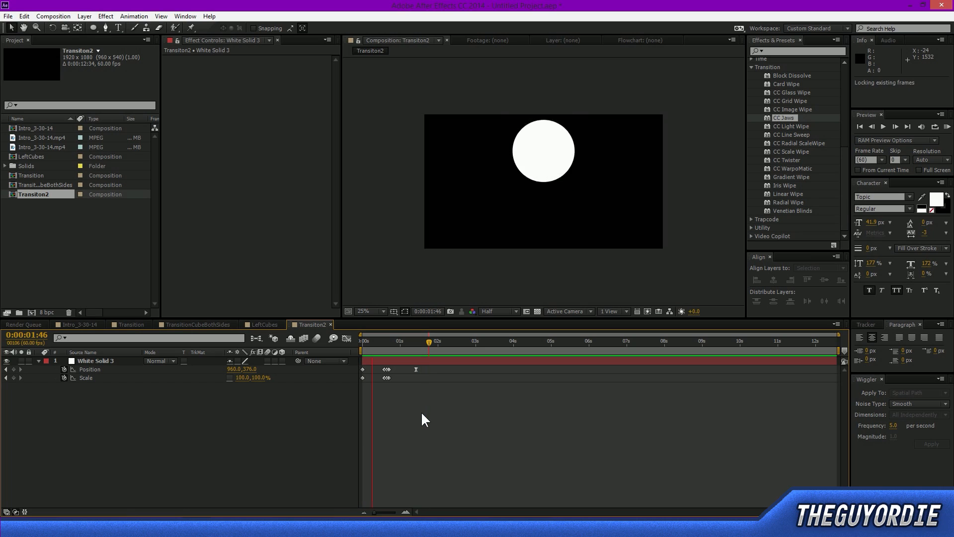
pyautogui.press('space')
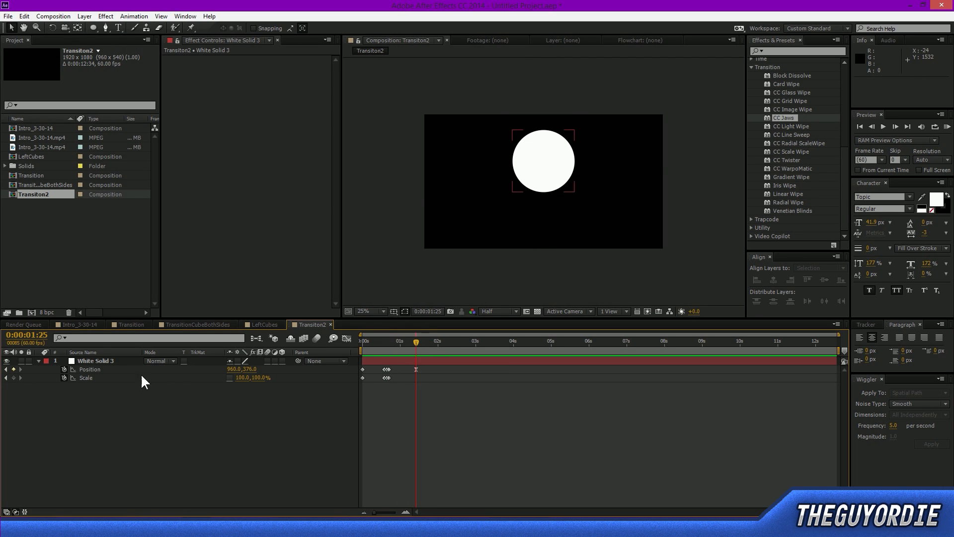
# Step: Add a Scale keyframe at 0:00:01:25 and, a few frames after it, another with the circle scaled to 95% in both dimensions
pyautogui.click(14, 378)
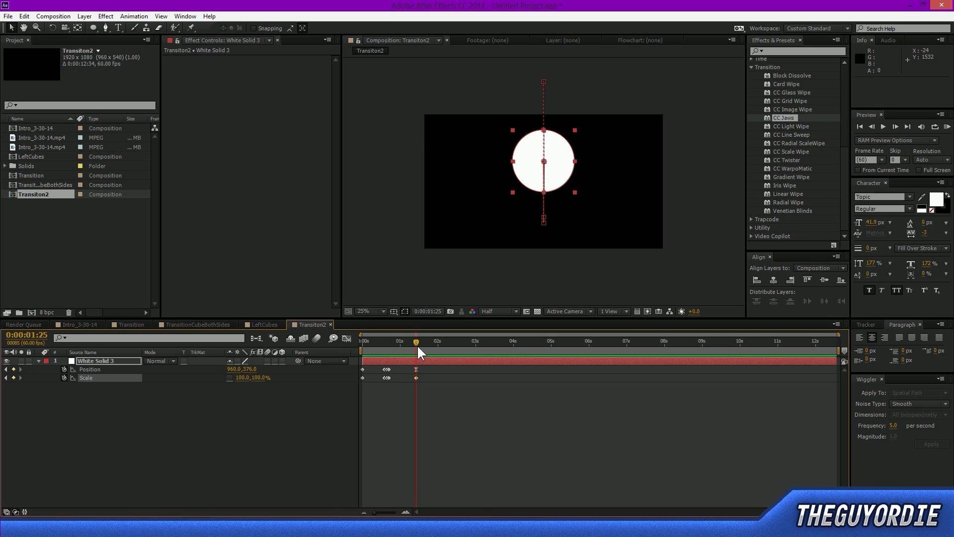
pyautogui.moveTo(250, 381); pyautogui.dragTo(231, 386)
pyautogui.click(240, 379)
pyautogui.write('95')
pyautogui.press('Return')
pyautogui.click(256, 379)
pyautogui.write('95')
pyautogui.press('Return')
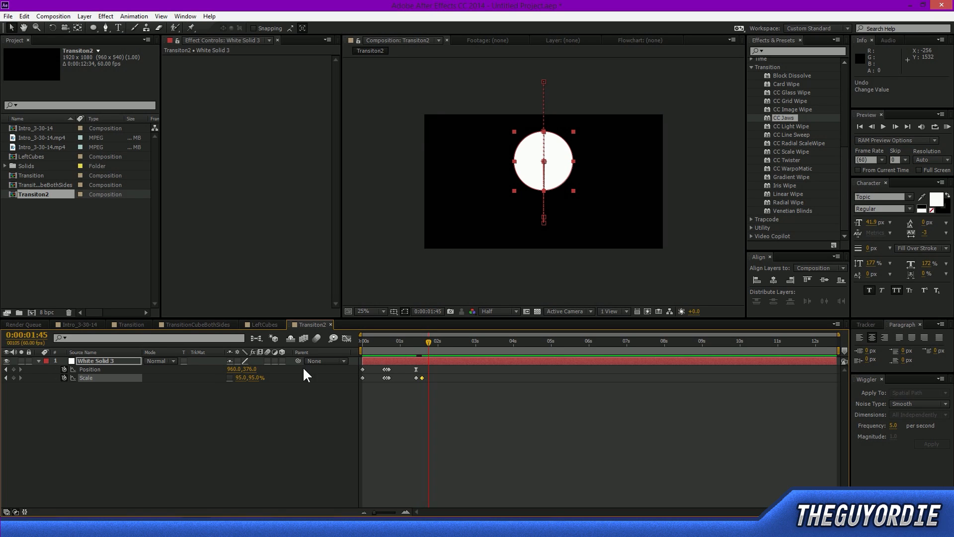
# Step: At 0:00:01:45, scale the circle up to 1000% in both dimensions so it fills the frame, and preview the transition
pyautogui.click(240, 378)
pyautogui.write('100')
pyautogui.press('Return')
pyautogui.click(243, 378)
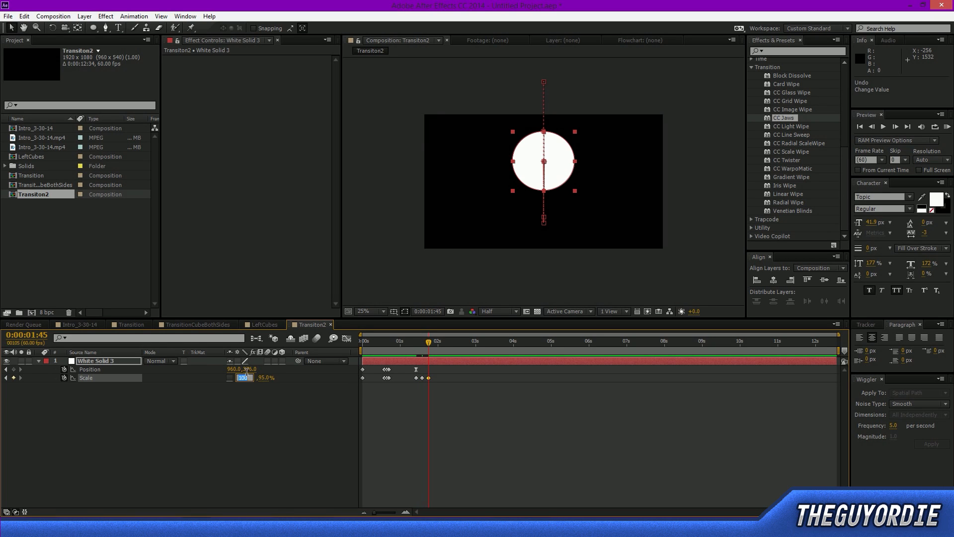
pyautogui.write('1000')
pyautogui.press('Return')
pyautogui.click(261, 377)
pyautogui.write('100')
pyautogui.press('Return')
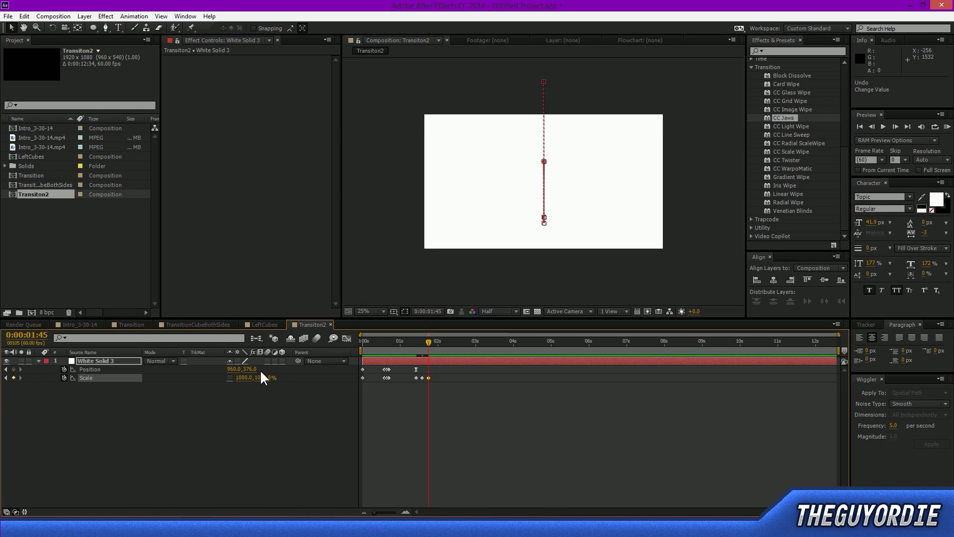
pyautogui.press('space')
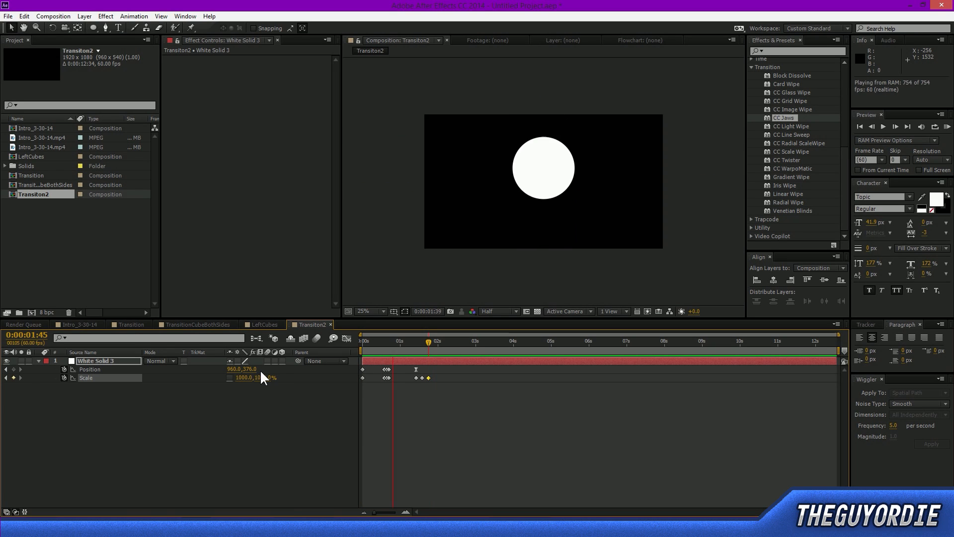
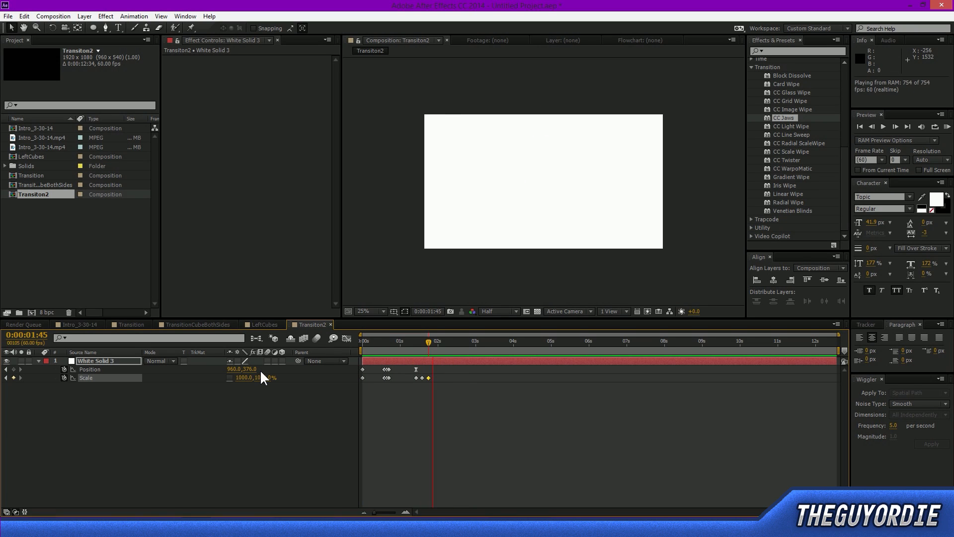
pyautogui.press('space')
# Step: Preview the animation and compress the fall and squash keyframes of Position and Scale, keeping the first pair at the start
pyautogui.moveTo(464, 404); pyautogui.dragTo(346, 363)
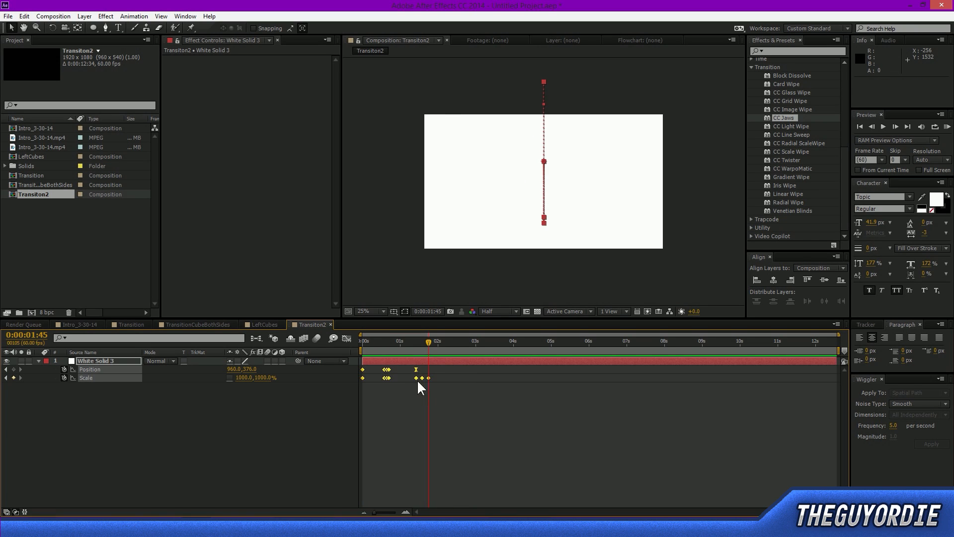
pyautogui.click(427, 387)
pyautogui.press('space')
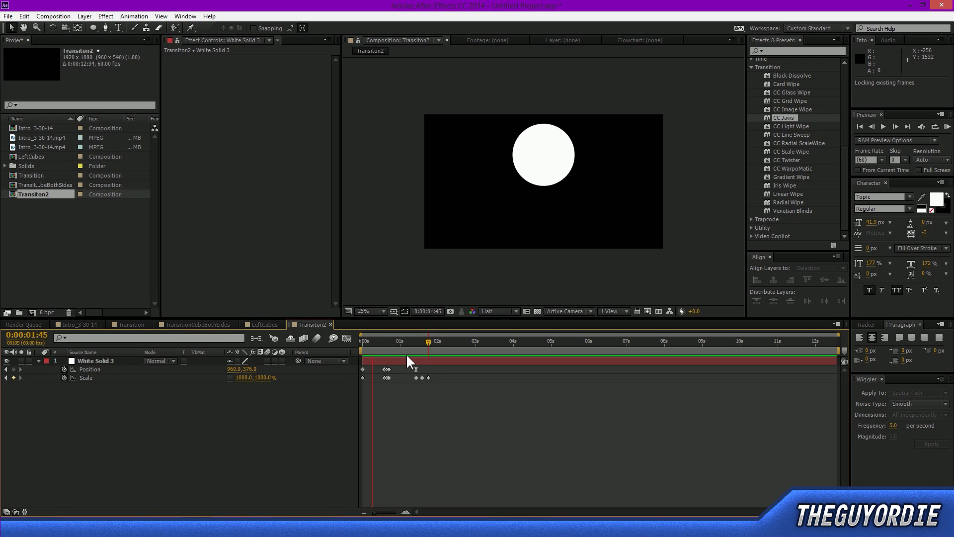
pyautogui.press('space')
pyautogui.moveTo(402, 383); pyautogui.dragTo(360, 370)
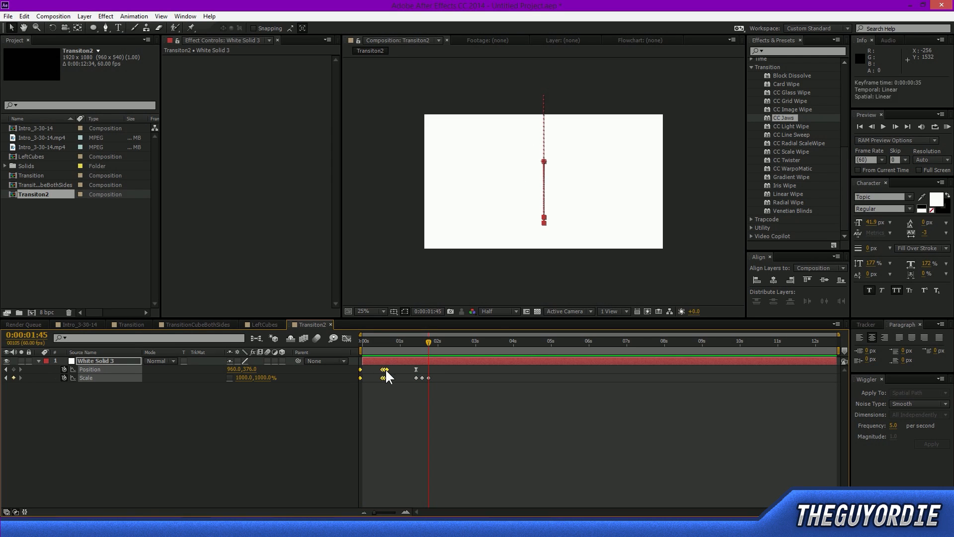
pyautogui.hotkey('ctrl', 'z')
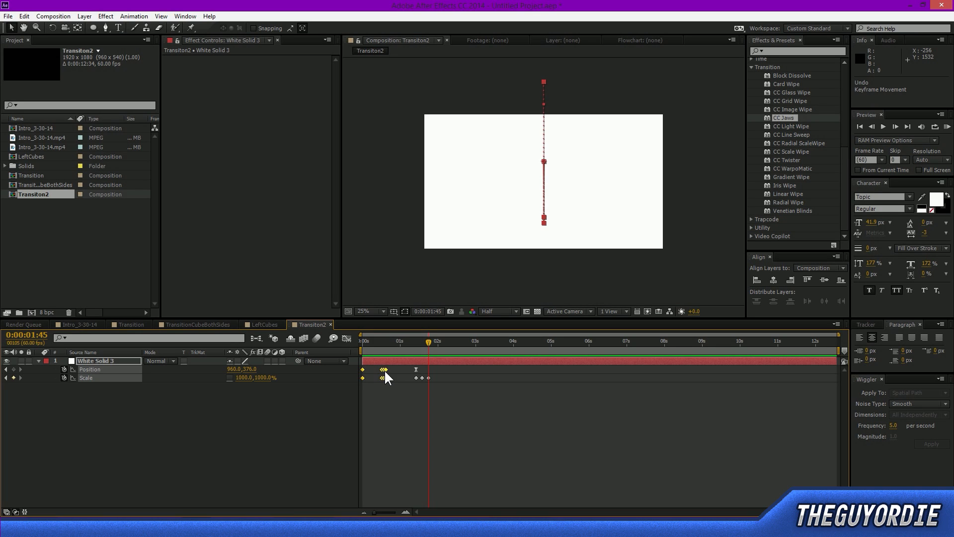
pyautogui.click(399, 384)
# Step: Shift the last Position keyframe and last three Scale keyframes earlier in two moves, starting them at about 0:00:01:08, previewing after each
pyautogui.moveTo(445, 392); pyautogui.dragTo(413, 371)
pyautogui.click(439, 436)
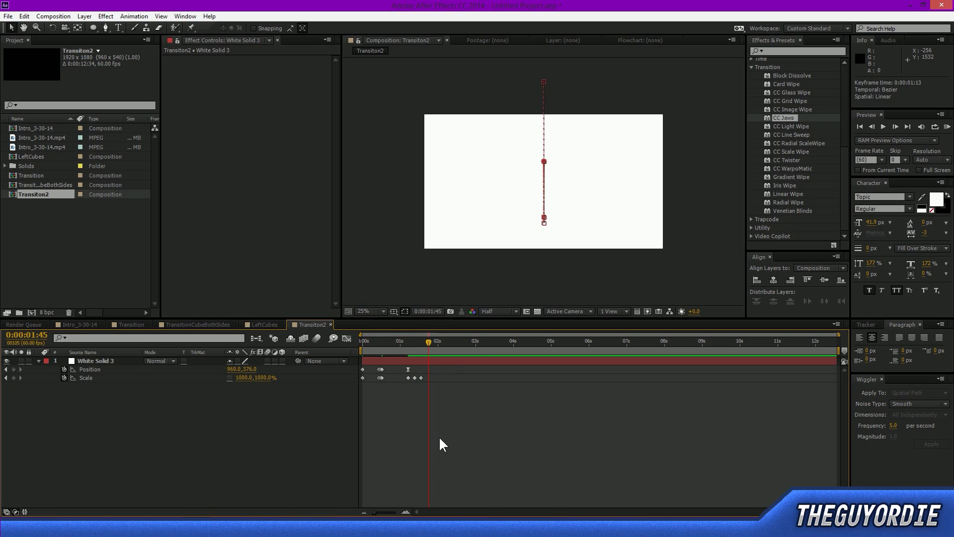
pyautogui.press('KP_0')
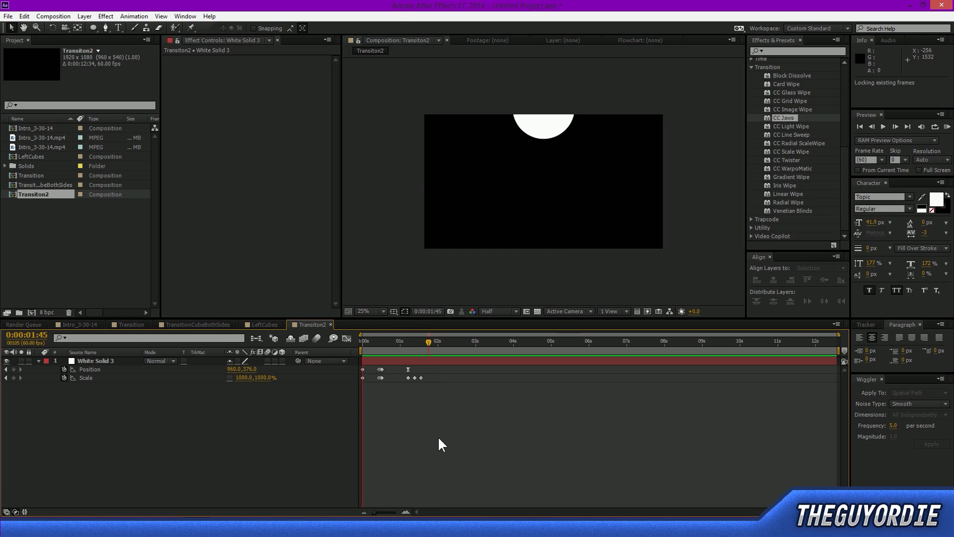
pyautogui.press('space')
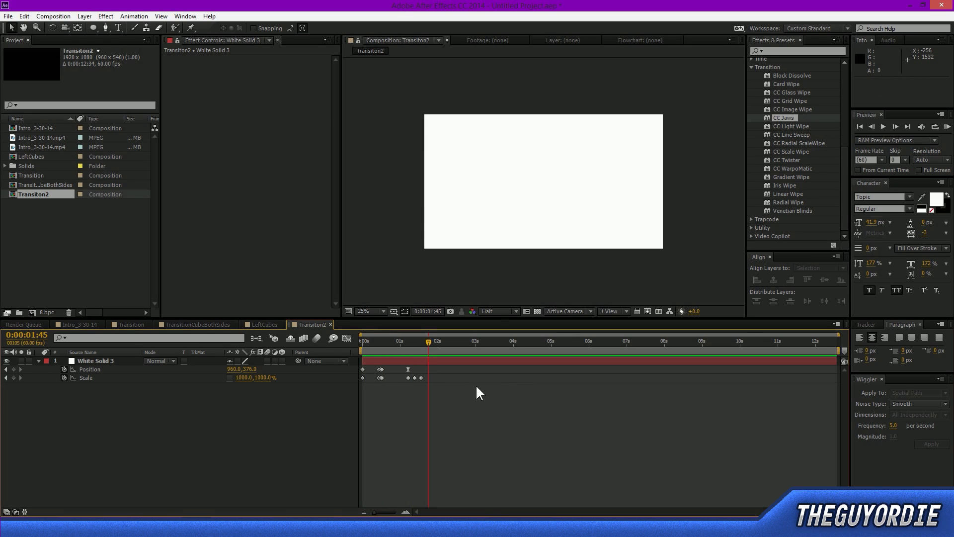
pyautogui.moveTo(453, 413); pyautogui.dragTo(406, 379)
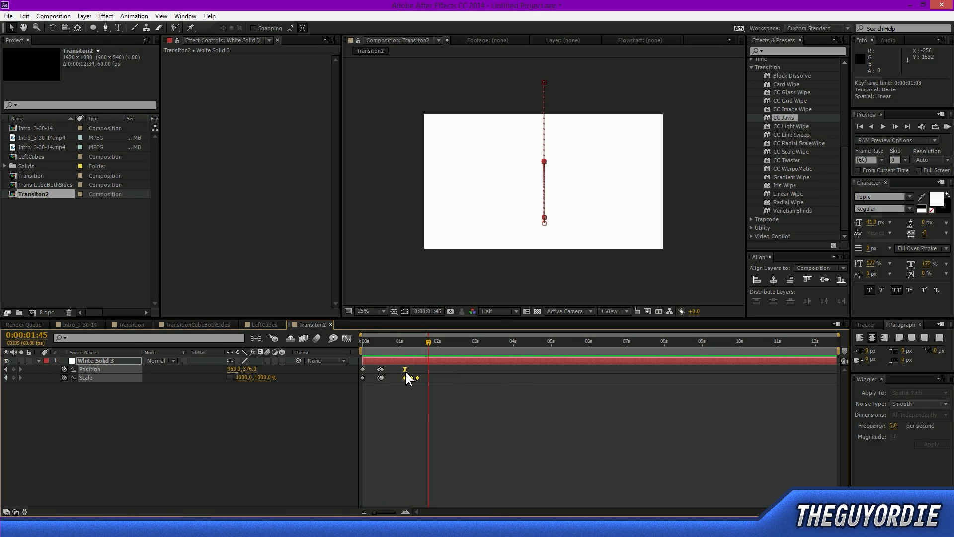
pyautogui.click(413, 415)
pyautogui.press('space')
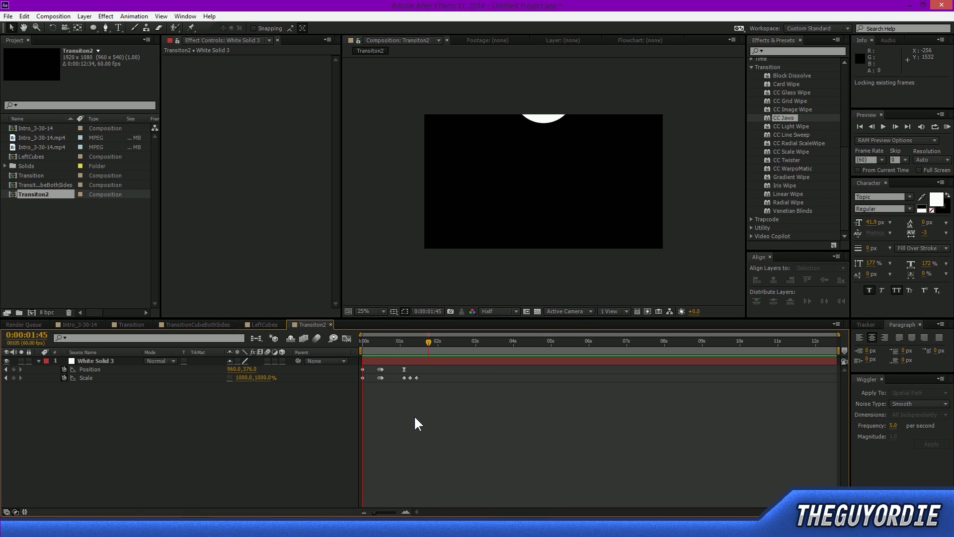
pyautogui.press('space')
# Step: Switch to the Intro_3-30-14 composition and delete the Transition layer above the intro video
pyautogui.hotkey('ctrl', 's')
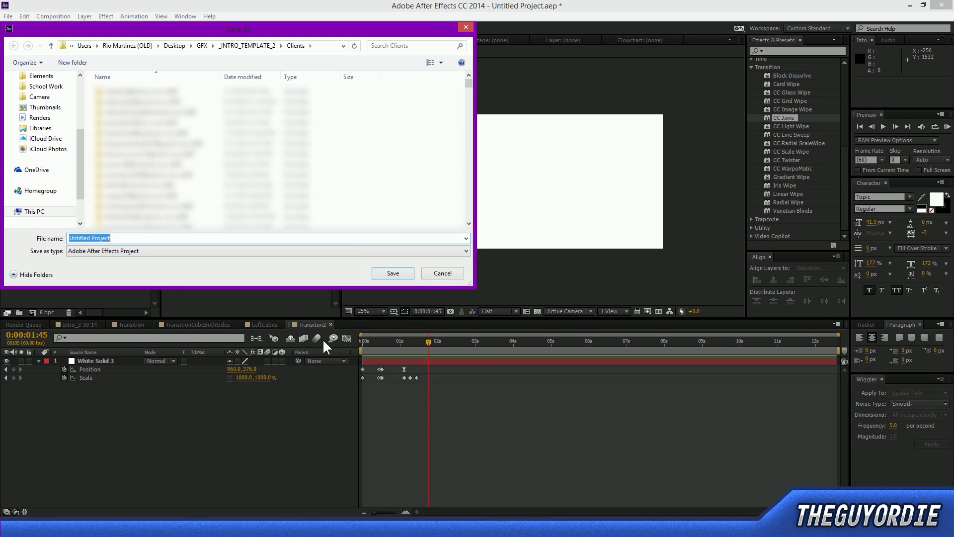
pyautogui.click(428, 274)
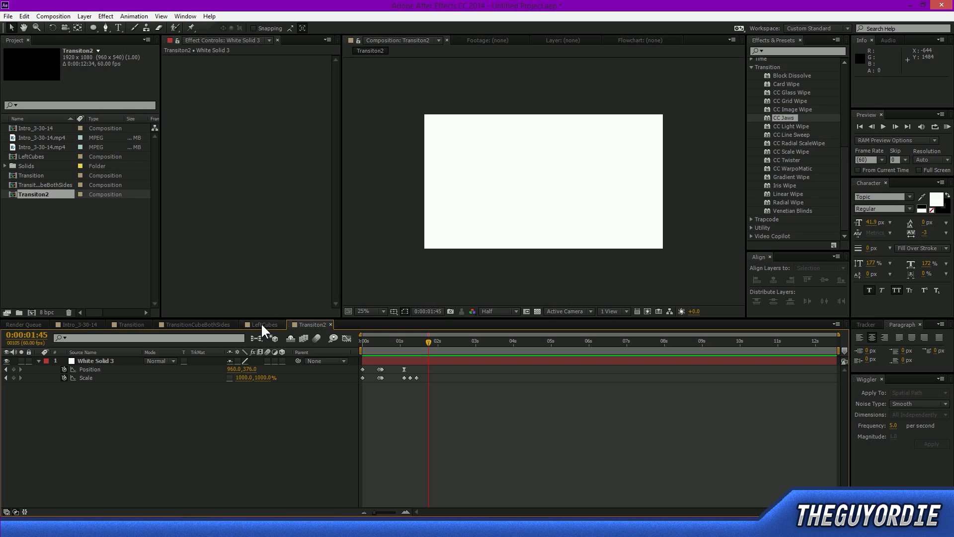
pyautogui.click(79, 324)
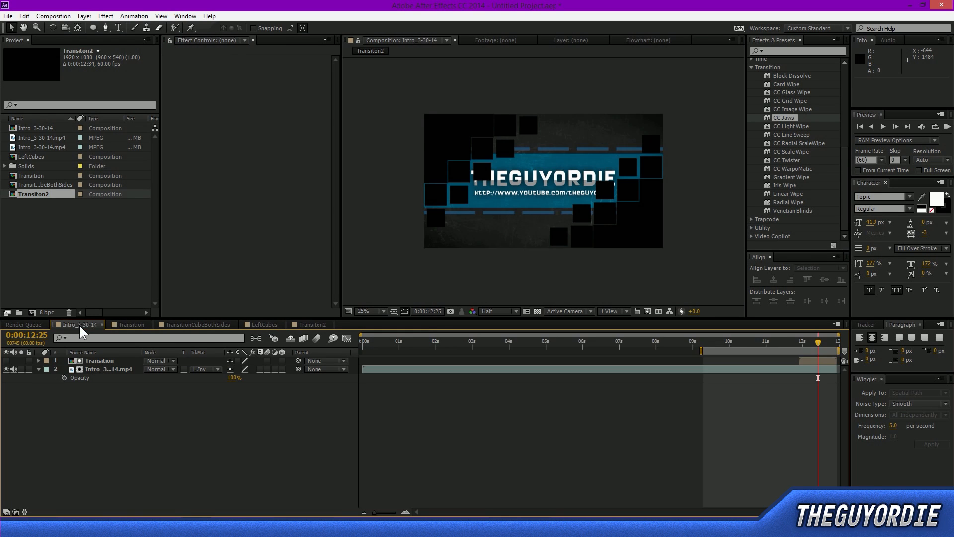
pyautogui.click(821, 362)
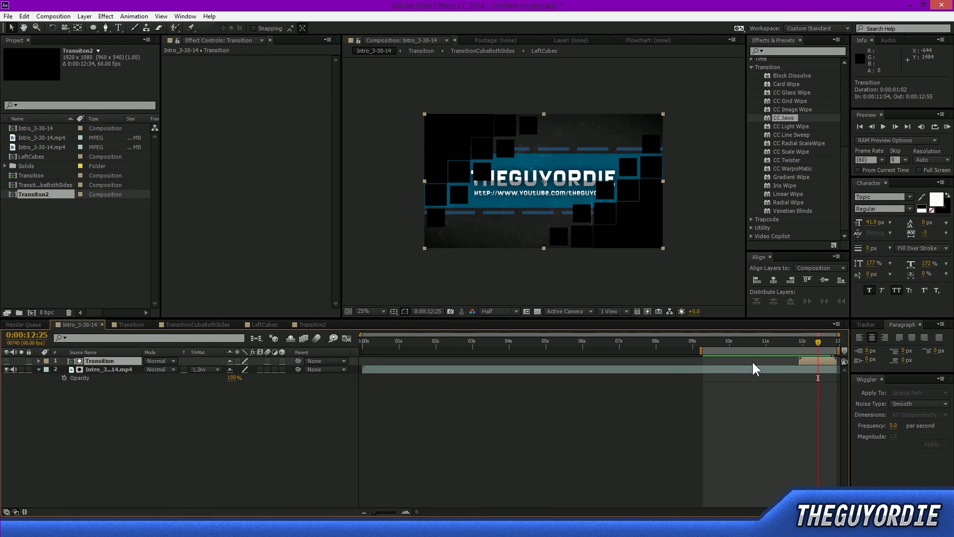
pyautogui.press('Delete')
# Step: Place Transiton2 above the intro video, start it at 0:00:11:33, and scrub to 0:00:12:01 to check the circle
pyautogui.click(28, 199)
pyautogui.moveTo(28, 198); pyautogui.dragTo(112, 357)
pyautogui.moveTo(746, 362); pyautogui.dragTo(851, 365)
pyautogui.moveTo(816, 336)
pyautogui.mouseDown()
pyautogui.moveTo(834, 342)
pyautogui.moveTo(805, 365)
pyautogui.moveTo(803, 342)
pyautogui.mouseUp()
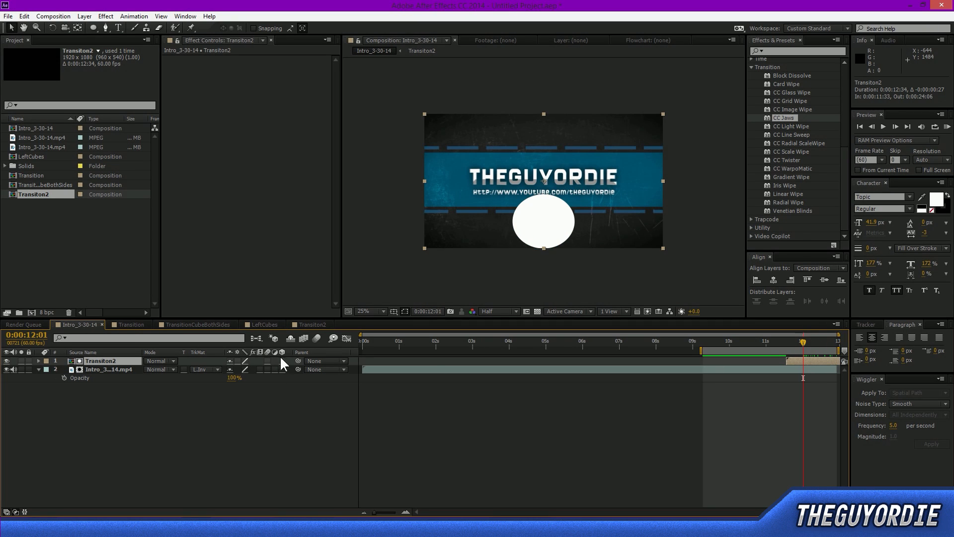
# Step: Set the intro video's track matte to Luma Inverted and hide the Transiton2 layer above it
pyautogui.click(198, 369)
pyautogui.click(230, 428)
pyautogui.click(7, 360)
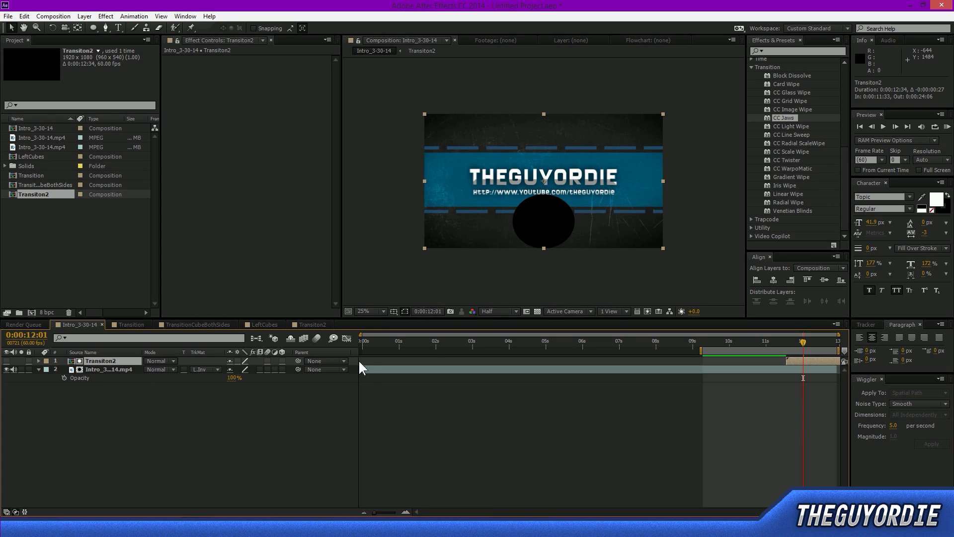
# Step: Check the matte cutout over the transparency grid through 0:00:12:55, turn the grid off again, and preview the transition
pyautogui.click(537, 311)
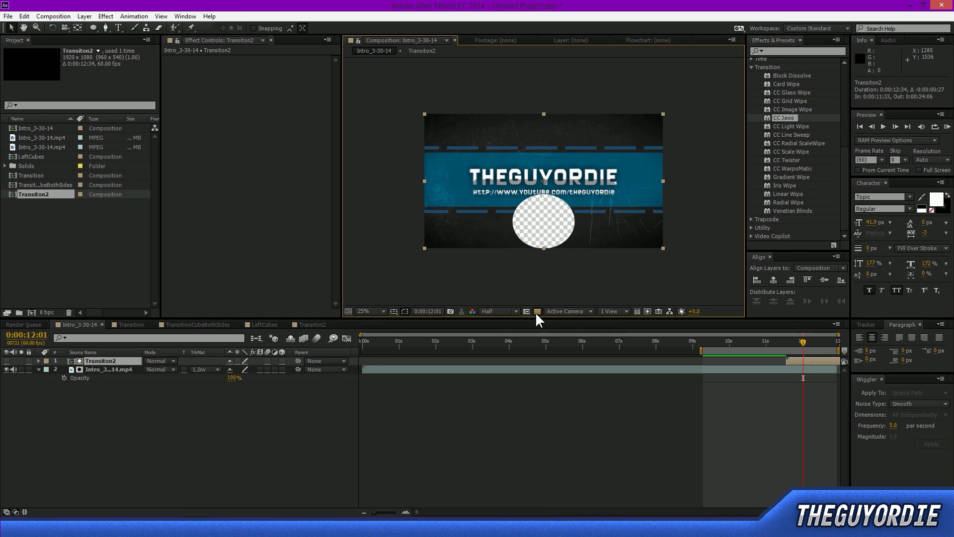
pyautogui.moveTo(803, 342); pyautogui.dragTo(839, 351)
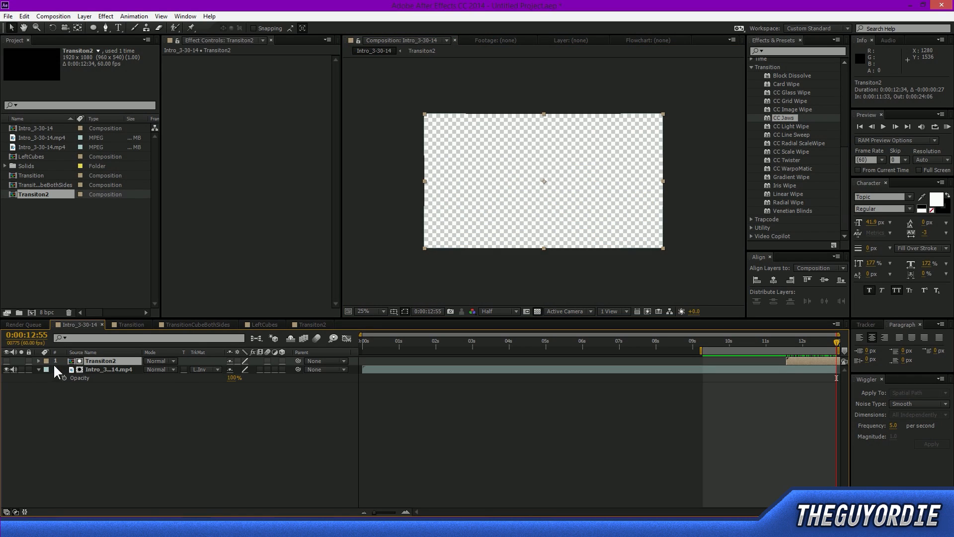
pyautogui.click(537, 312)
pyautogui.press('KP_0')
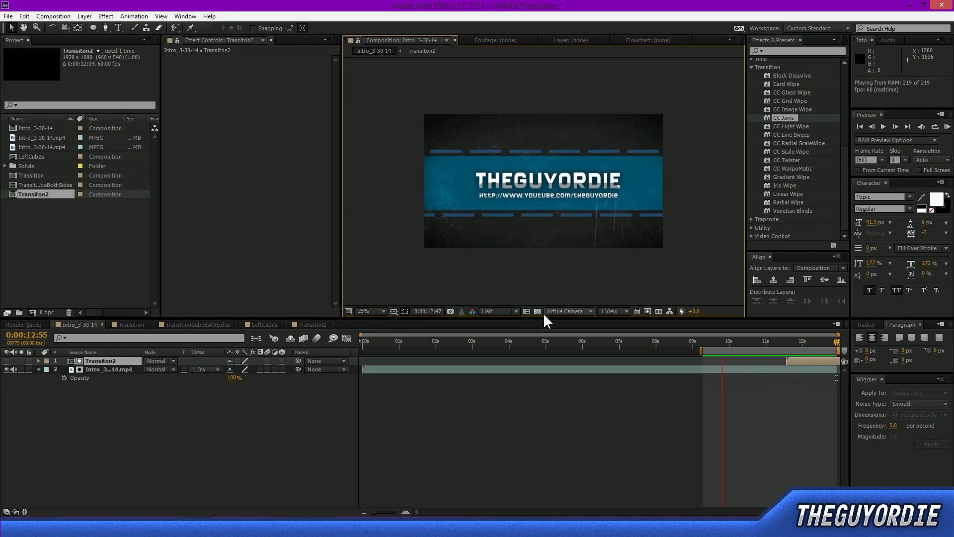
pyautogui.press('space')
# Step: Shift the Transiton2 layer earlier to start at about 0:00:11:10 and preview the transition
pyautogui.moveTo(828, 360); pyautogui.dragTo(814, 361)
pyautogui.press('KP_0')
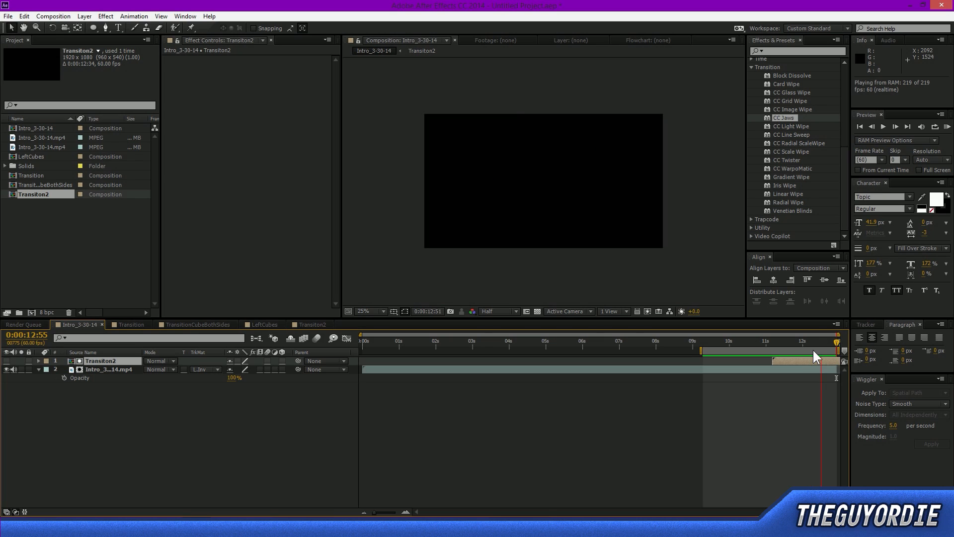
pyautogui.press('space')
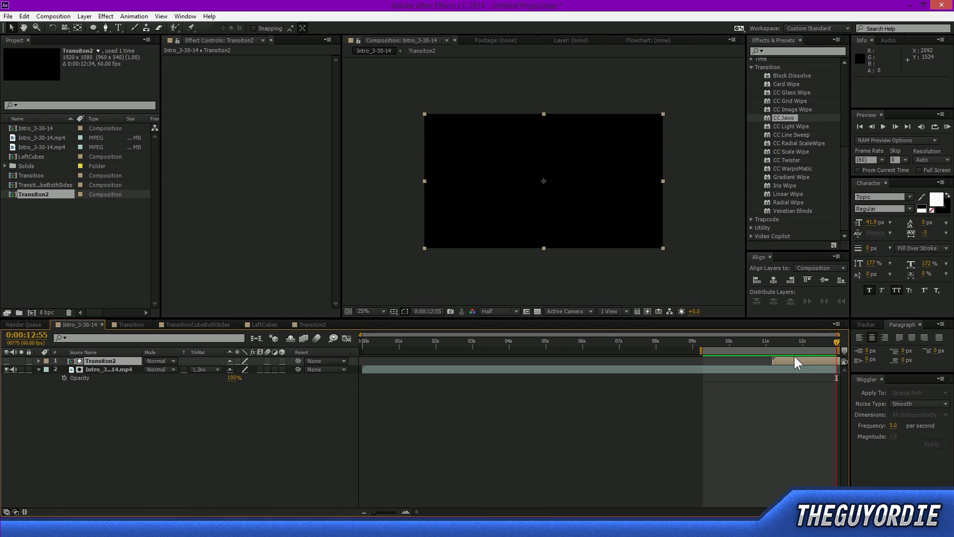
# Step: Enable time remapping on Transiton2, add a keyframe at 0:00:12:30, pull it earlier, start the layer at 0:00:11:25, and preview the faster transition
pyautogui.hotkey('ctrl', 'alt', 't')
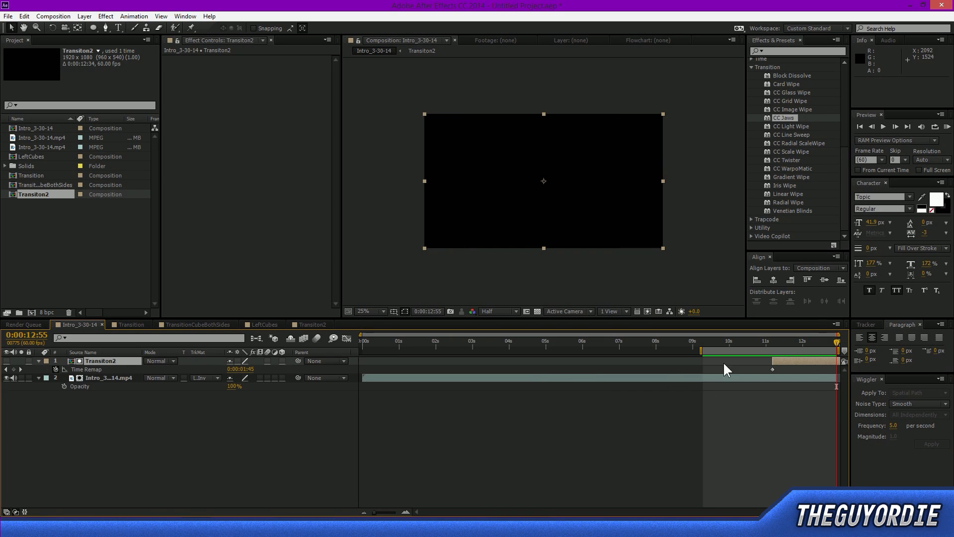
pyautogui.moveTo(836, 341); pyautogui.dragTo(818, 347)
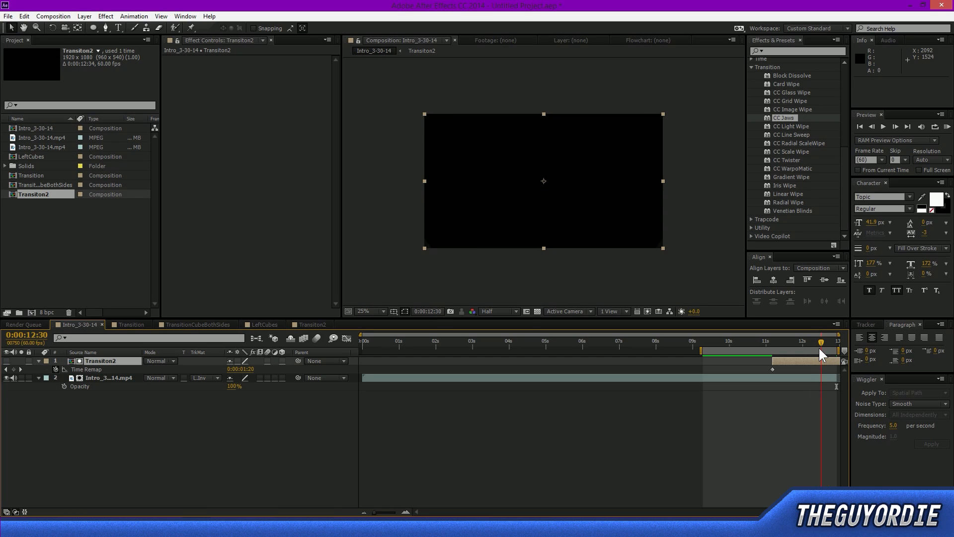
pyautogui.click(13, 369)
pyautogui.moveTo(821, 370); pyautogui.dragTo(815, 350)
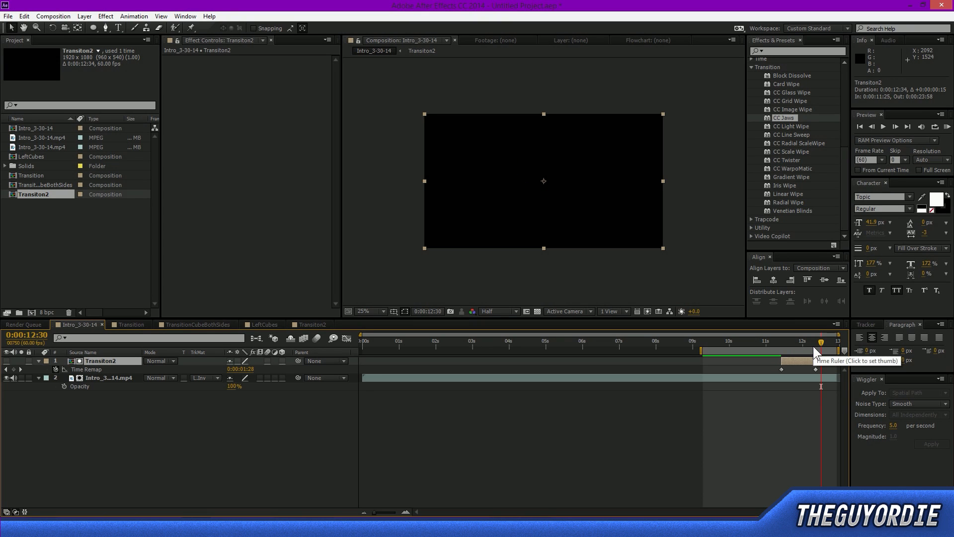
pyautogui.press('KP_0')
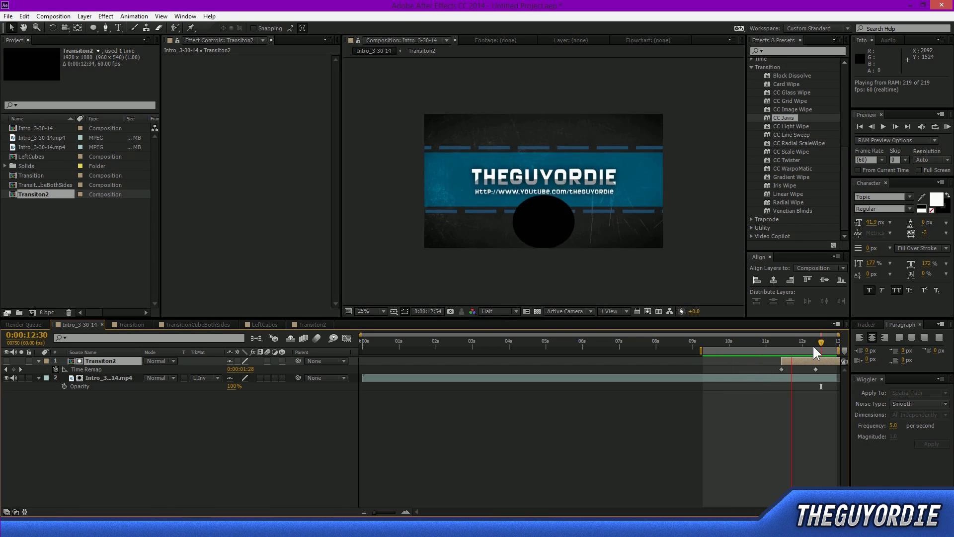
pyautogui.press('space')
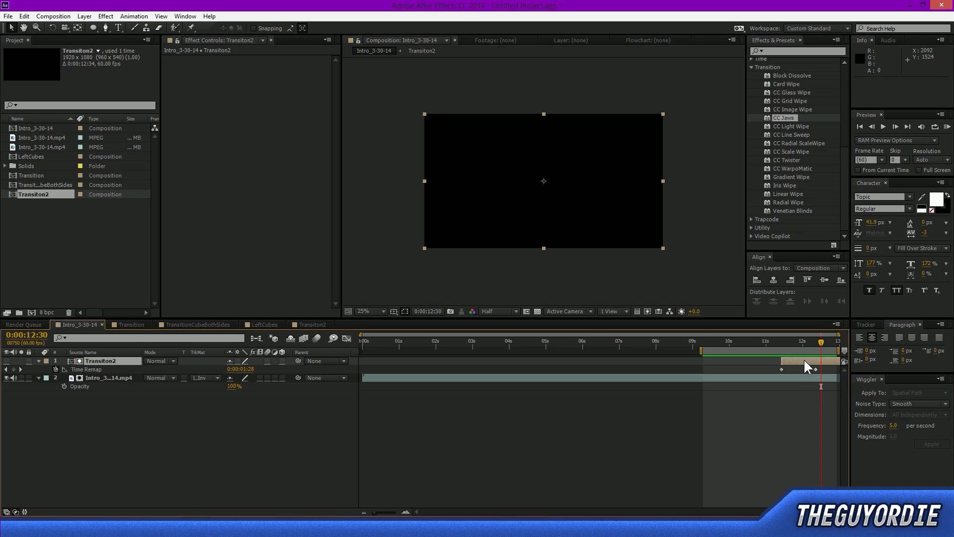
# Step: Shift Transiton2 later so its last Time Remap keyframe lands at 0:00:12:30, and deselect the layer
pyautogui.moveTo(806, 359); pyautogui.dragTo(813, 360)
pyautogui.click(818, 407)
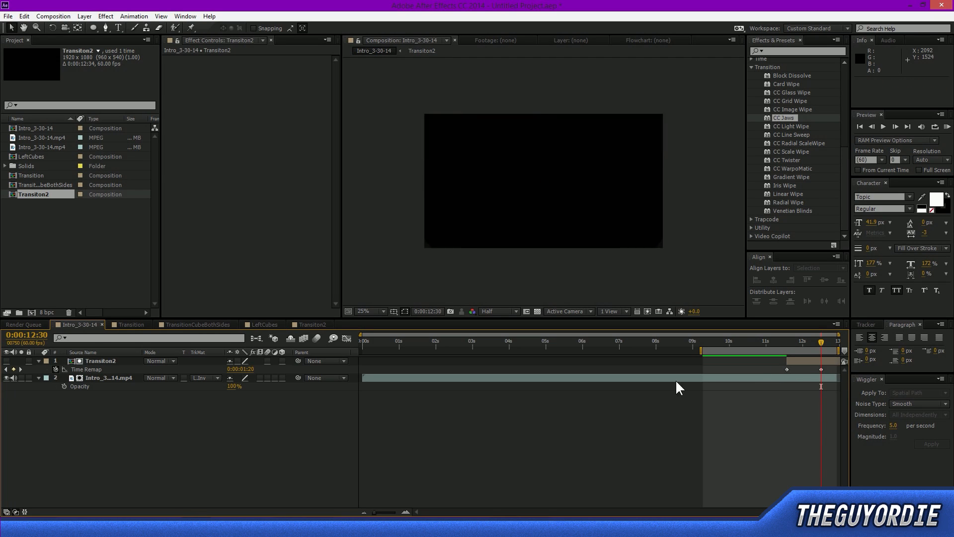
pyautogui.moveTo(665, 453); pyautogui.dragTo(777, 357)
pyautogui.moveTo(711, 420); pyautogui.dragTo(815, 428)
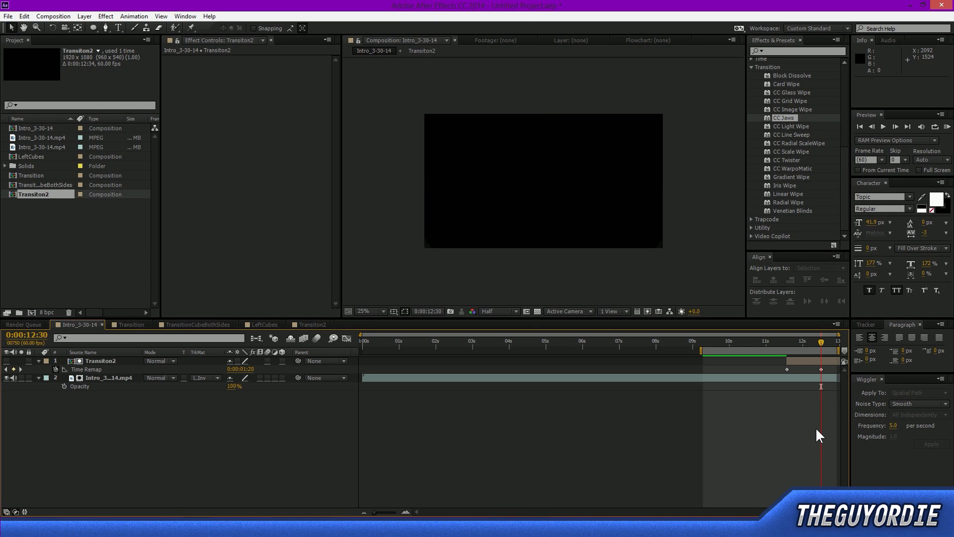